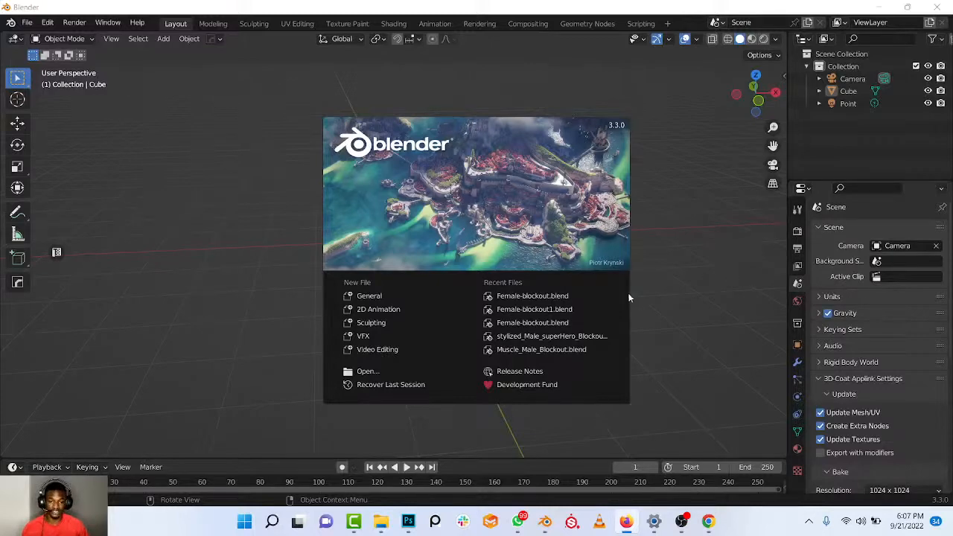
{"action": "left_click", "coordinate": [708, 522]}
{"action": "left_click", "coordinate": [166, 10]}
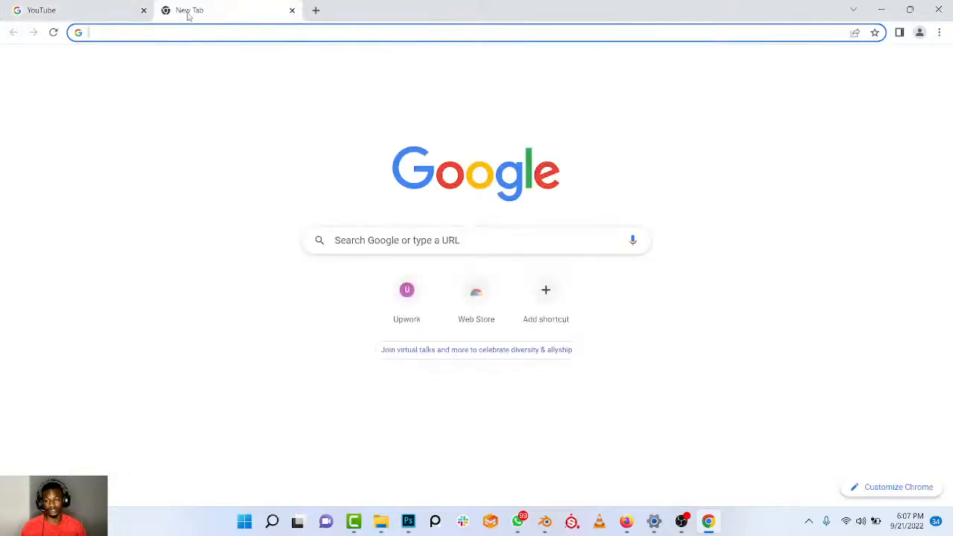
{"action": "type", "text": "www"}
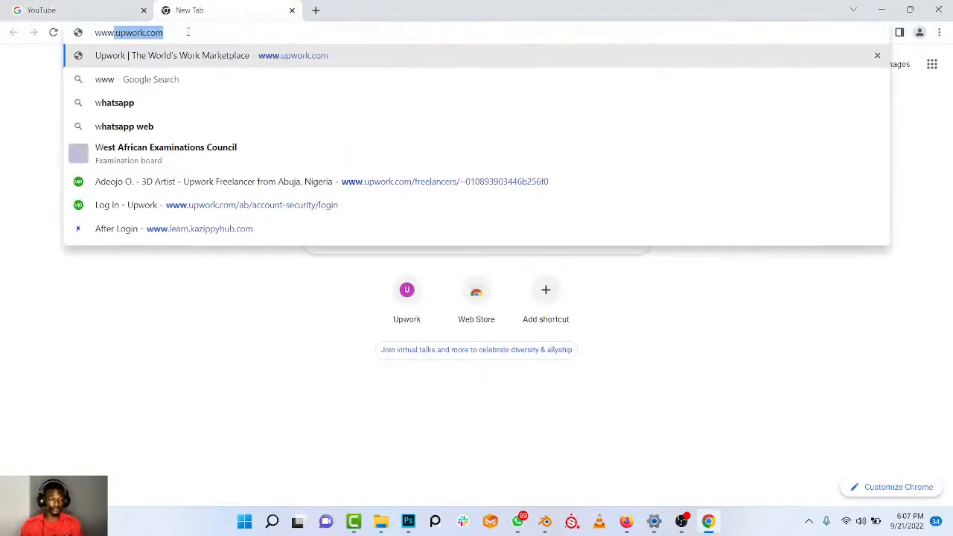
{"action": "type", "text": ".Blen"}
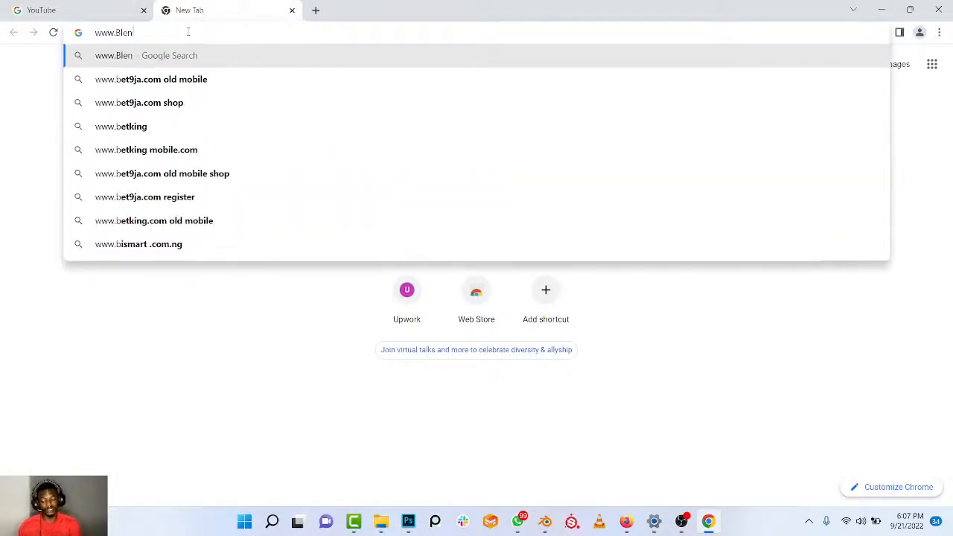
{"action": "type", "text": "der.org"}
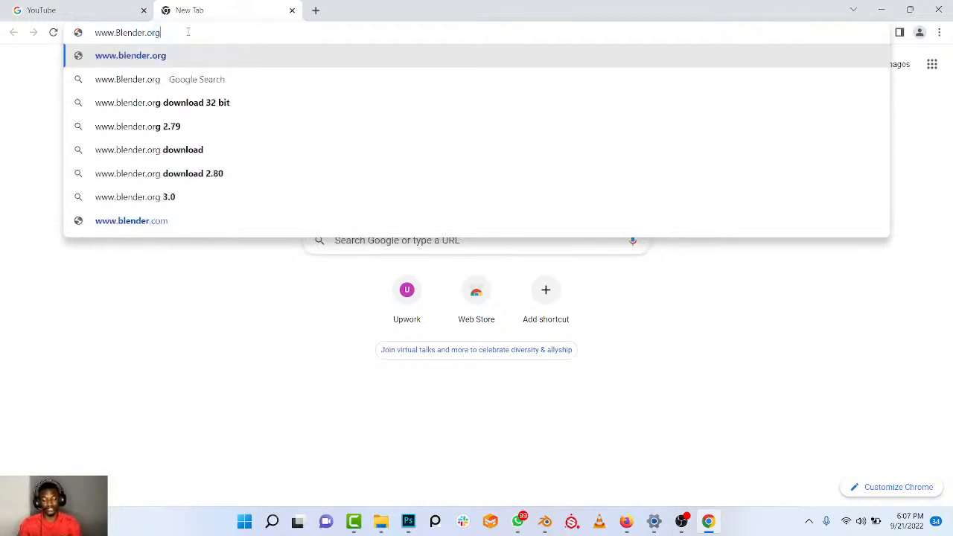
{"action": "key", "text": "Return"}
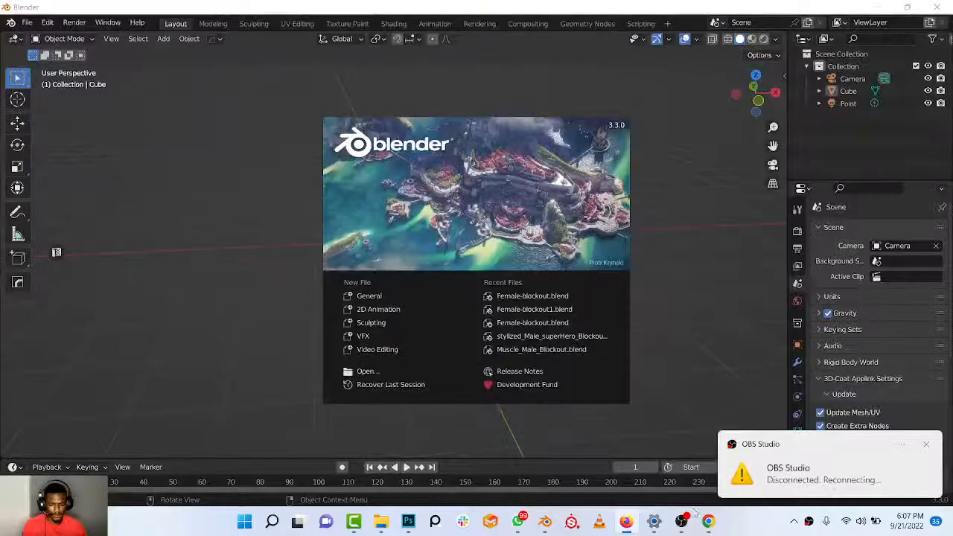
Switch to Blender, dismiss the splash screen, and view the default cube from several angles and in front orthographic view.
{"action": "mouse_move", "coordinate": [681, 519]}
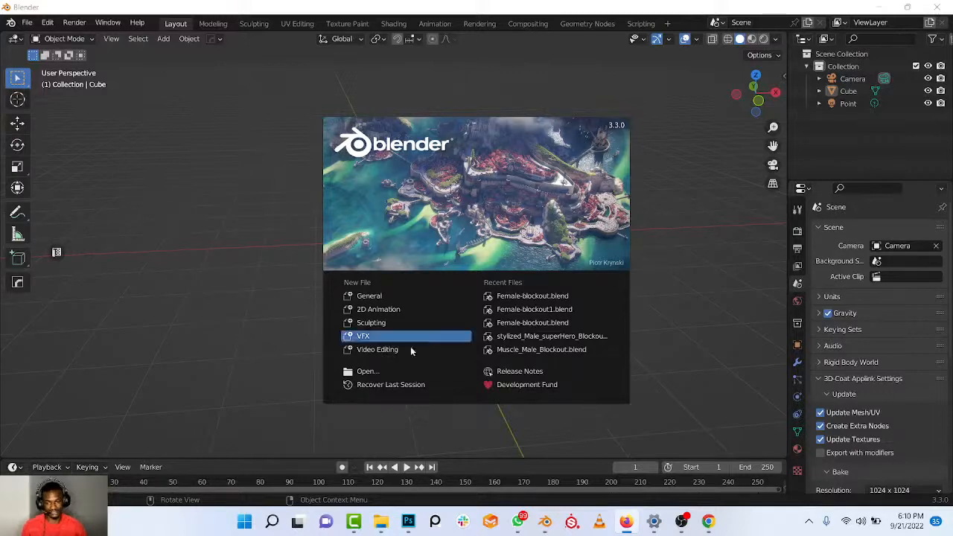
{"action": "left_click", "coordinate": [665, 152]}
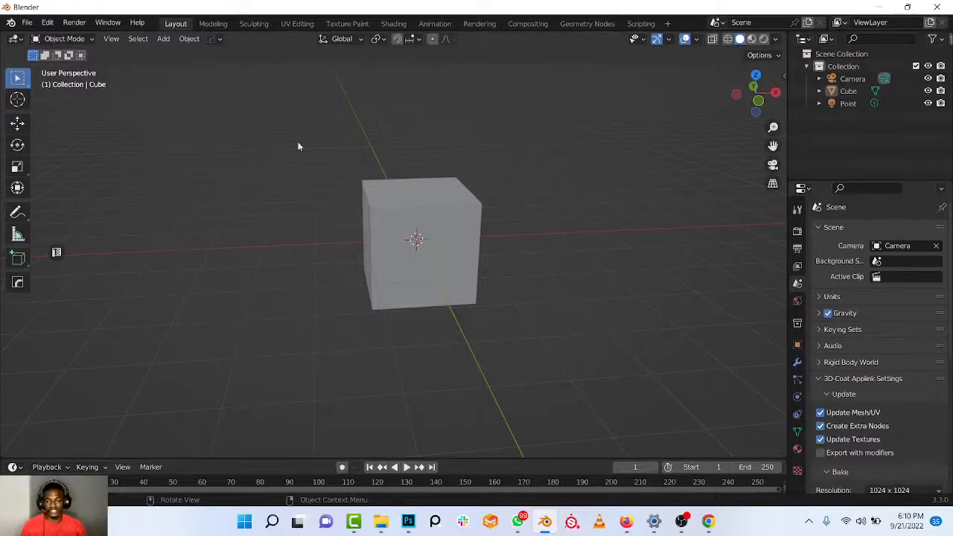
{"action": "middle_click_drag", "start_coordinate": [351, 236], "coordinate": [395, 213]}
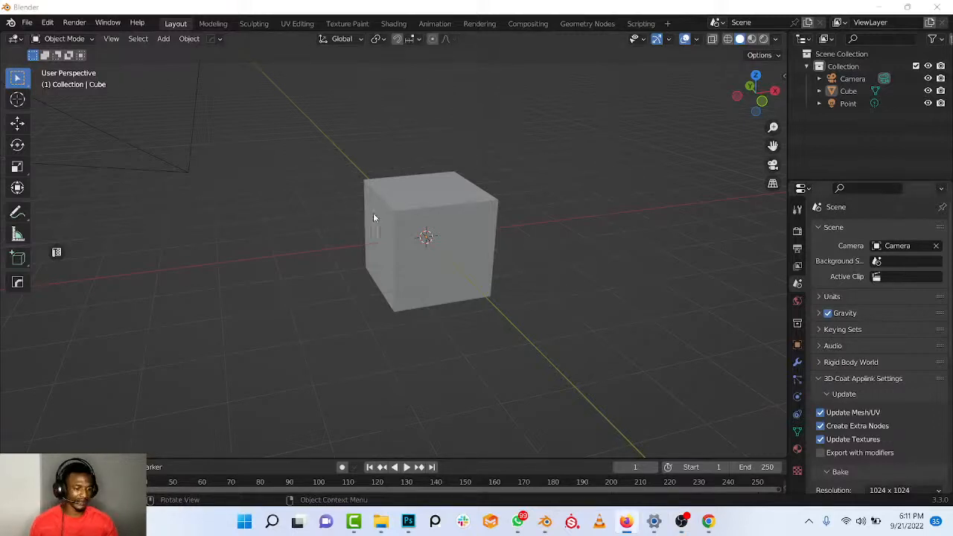
{"action": "middle_click_drag", "start_coordinate": [383, 206], "coordinate": [402, 210]}
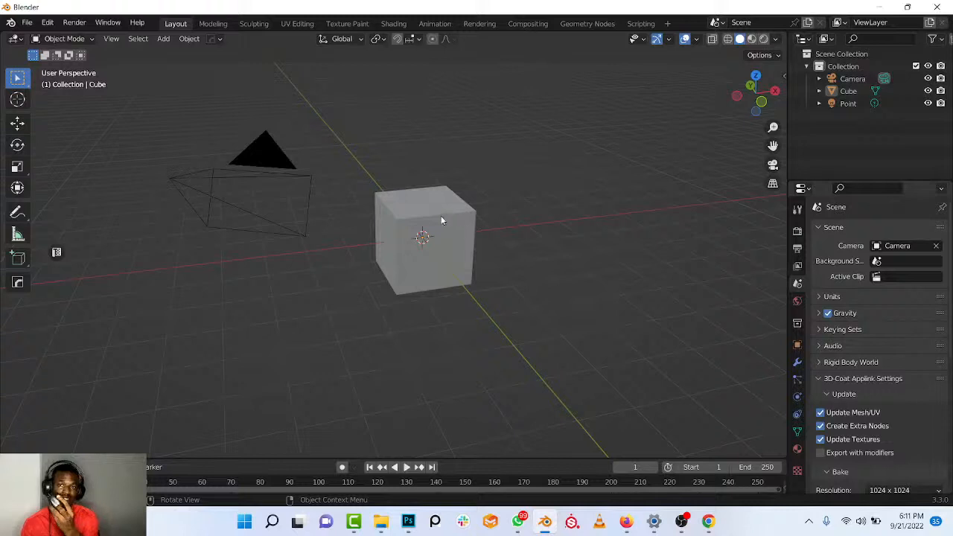
{"action": "middle_click_drag", "start_coordinate": [422, 232], "coordinate": [564, 232]}
{"action": "middle_click_drag", "start_coordinate": [596, 276], "coordinate": [451, 190], "text": "shift"}
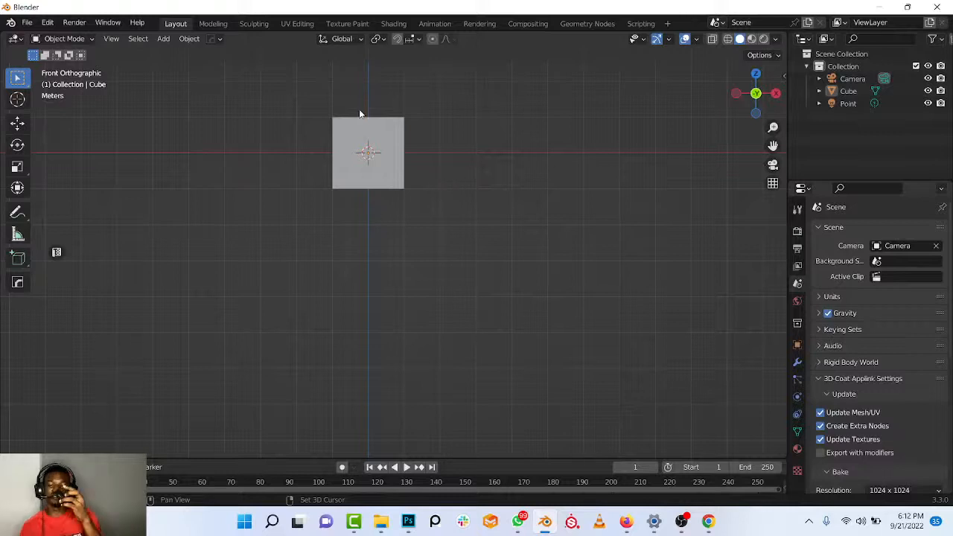
{"action": "middle_click_drag", "start_coordinate": [373, 155], "coordinate": [414, 234], "text": "shift"}
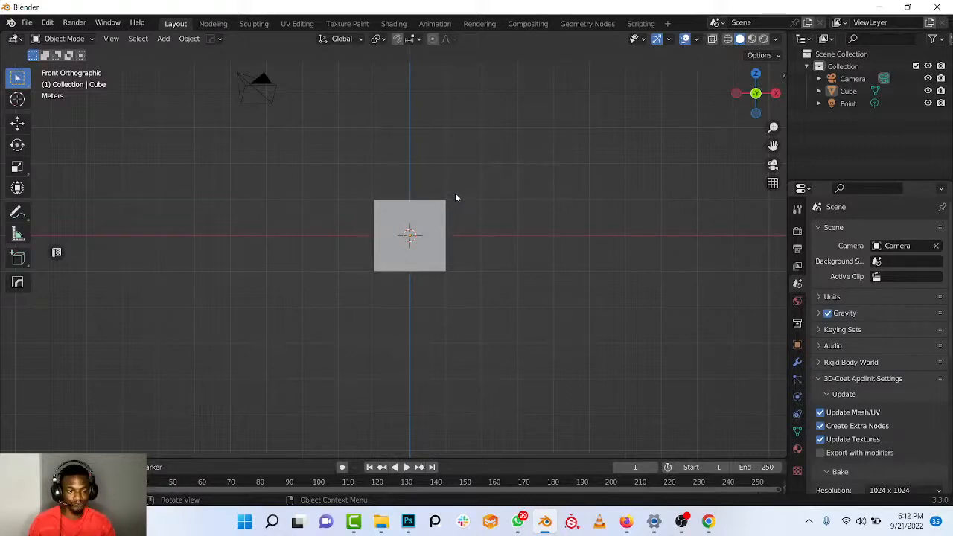
Zoom in and out on the cube in the front orthographic view.
{"action": "scroll", "coordinate": [456, 197], "scroll_direction": "up", "scroll_amount": 3}
{"action": "scroll", "coordinate": [455, 198], "scroll_direction": "down", "scroll_amount": 4}
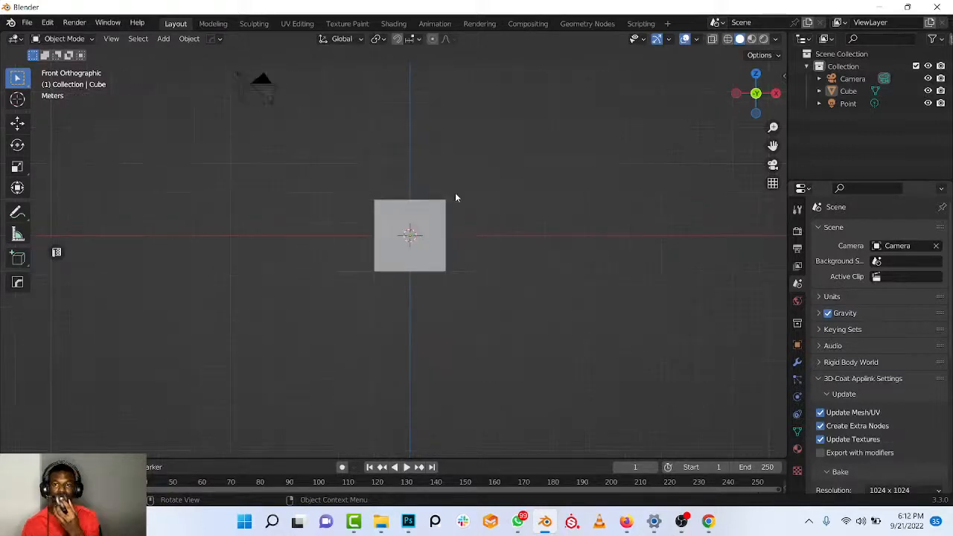
{"action": "scroll", "coordinate": [456, 197], "scroll_direction": "up", "scroll_amount": 8}
{"action": "scroll", "coordinate": [455, 198], "scroll_direction": "down", "scroll_amount": 5}
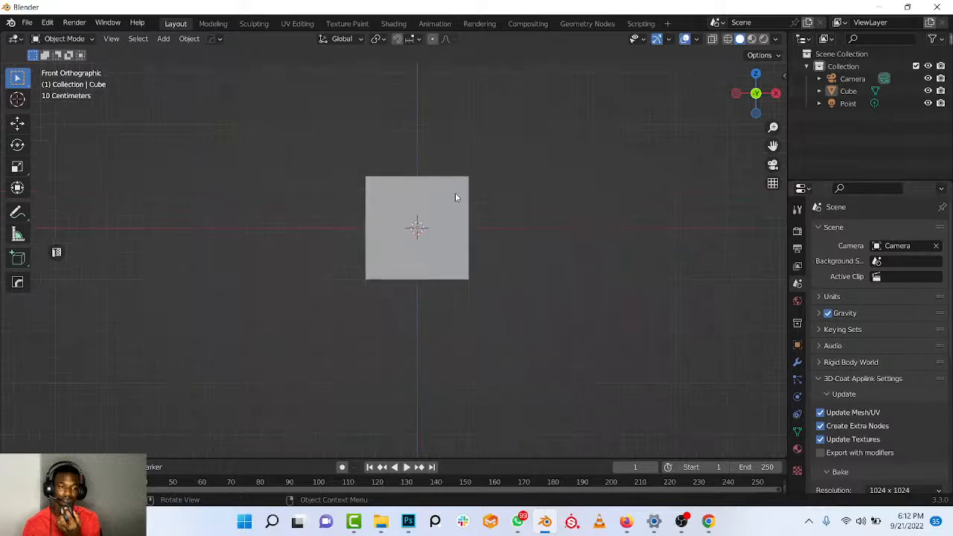
Orbit around the cube in perspective, view it near and far, and recentre it in the viewport.
{"action": "middle_click_drag", "start_coordinate": [370, 183], "coordinate": [416, 239]}
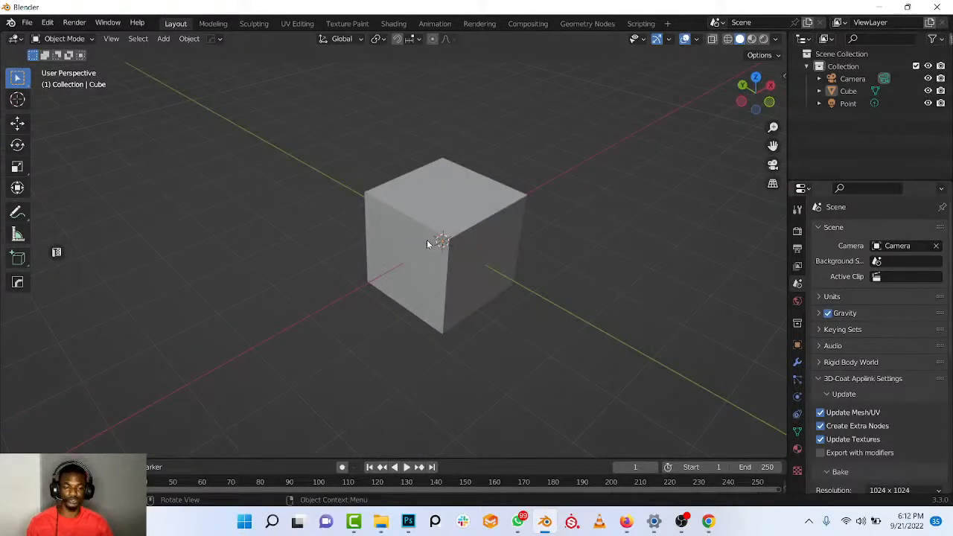
{"action": "scroll", "coordinate": [427, 239], "scroll_direction": "up", "scroll_amount": 5}
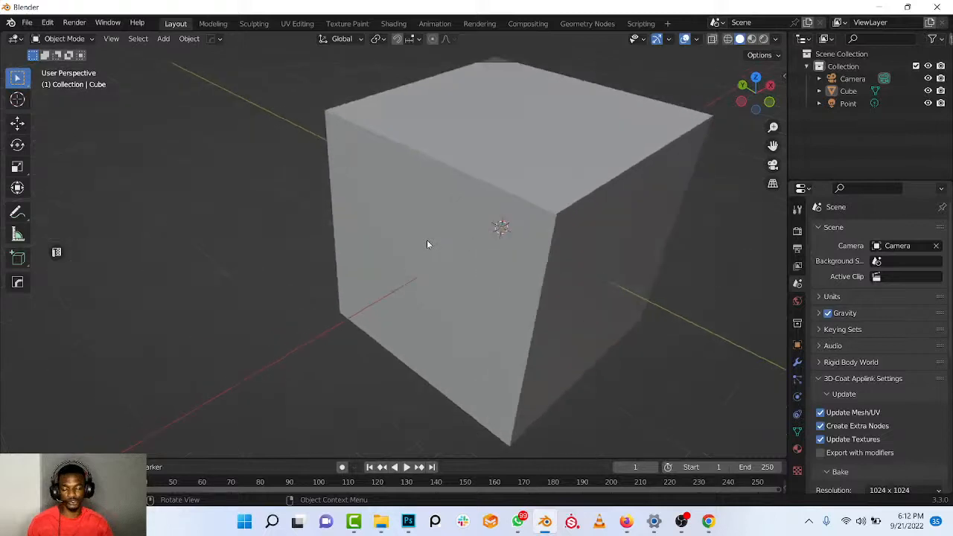
{"action": "scroll", "coordinate": [427, 245], "scroll_direction": "down", "scroll_amount": 6}
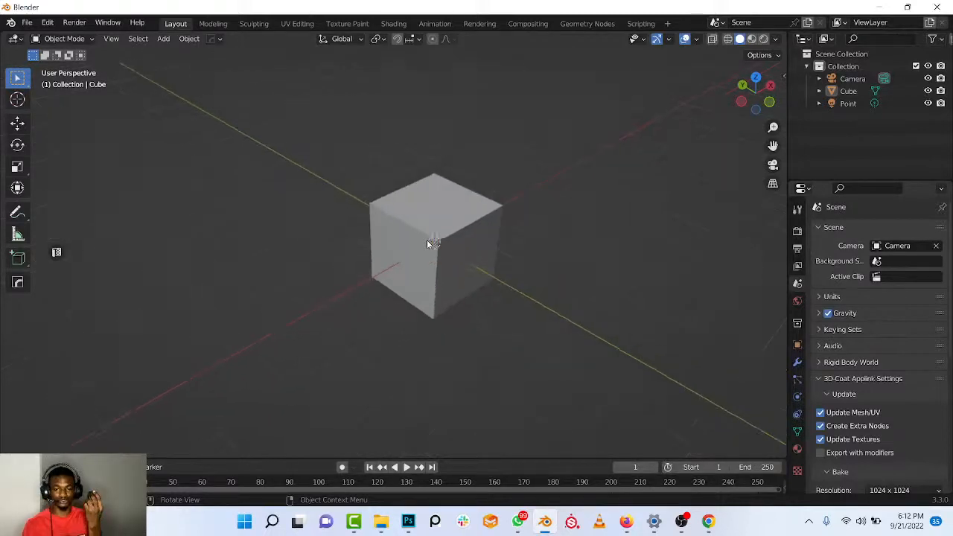
{"action": "scroll", "coordinate": [427, 243], "scroll_direction": "down", "scroll_amount": 2}
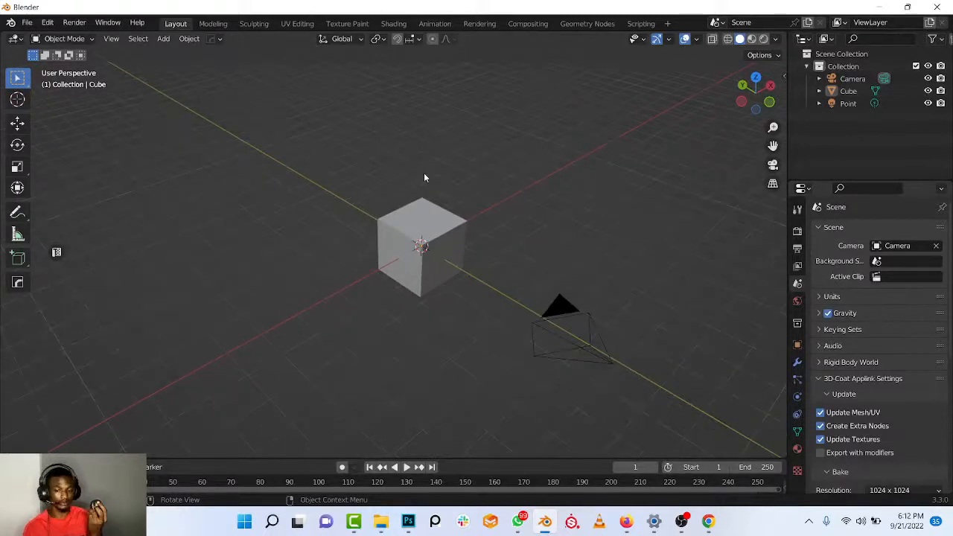
{"action": "middle_click_drag", "start_coordinate": [496, 238], "coordinate": [431, 233]}
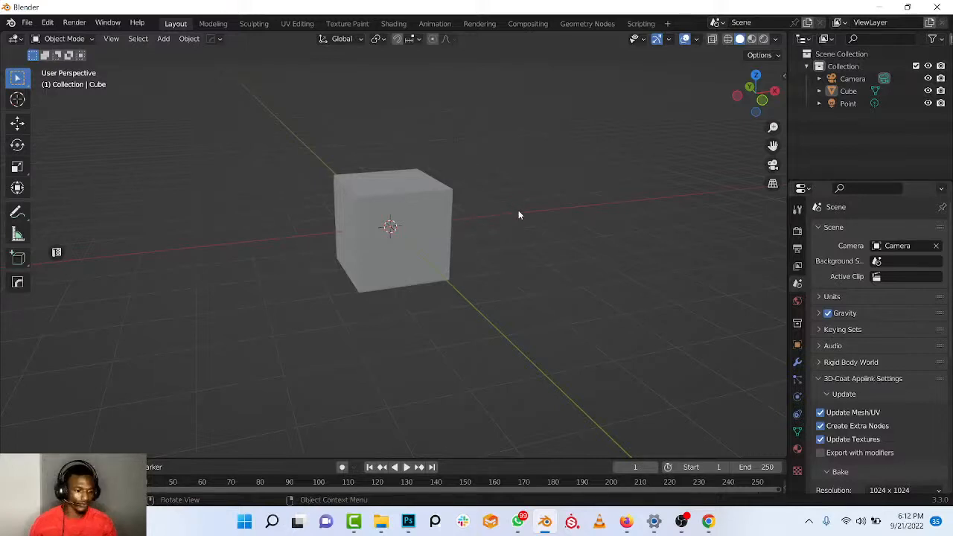
{"action": "middle_click_drag", "start_coordinate": [400, 198], "coordinate": [427, 248], "text": "shift"}
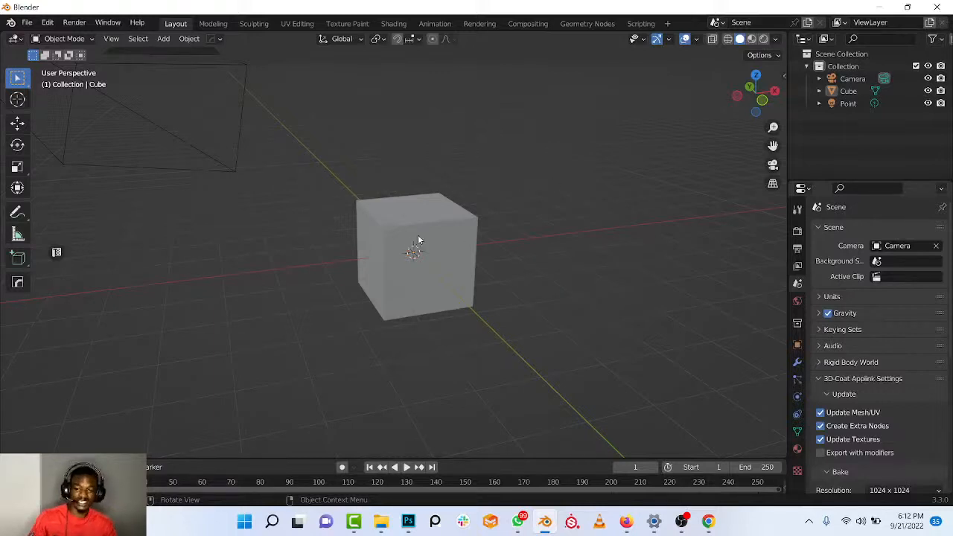
{"action": "key", "text": "grave"}
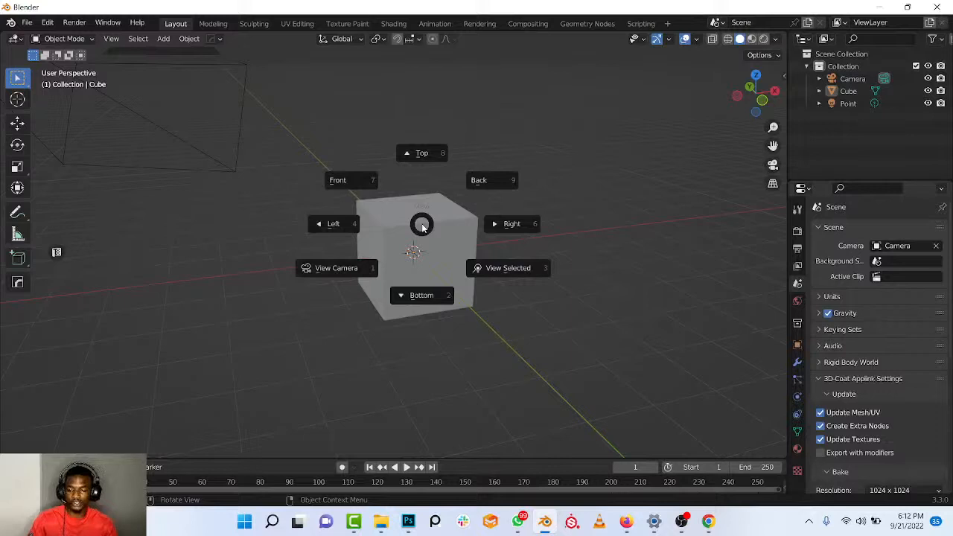
{"action": "left_click", "coordinate": [422, 223]}
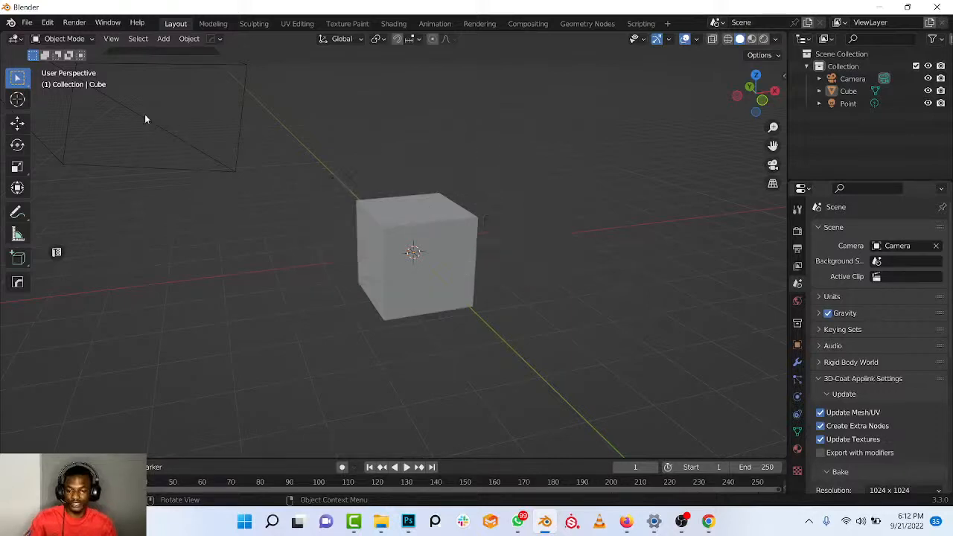
Review the Navigation preferences, including the zoom options and expanded Walk settings, and close the preferences.
{"action": "left_click", "coordinate": [33, 25]}
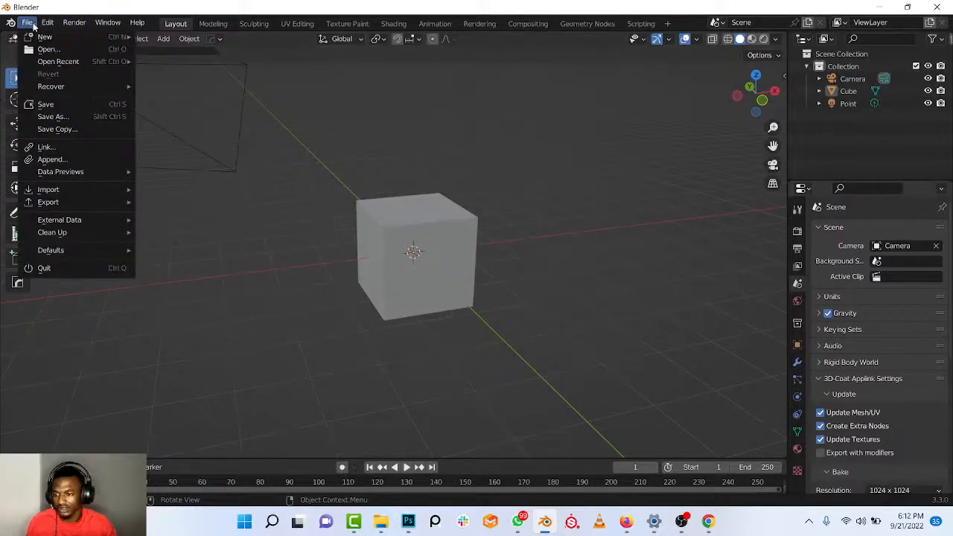
{"action": "mouse_move", "coordinate": [72, 218]}
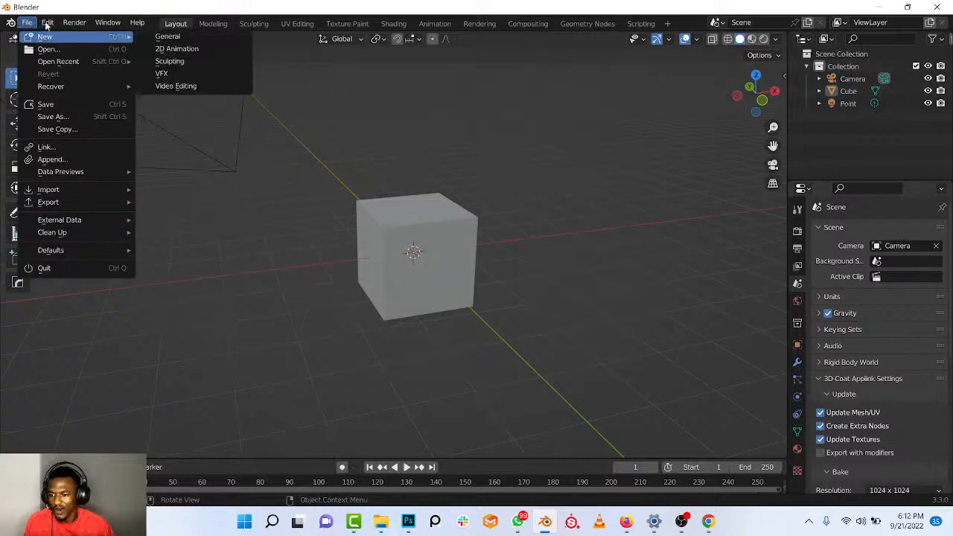
{"action": "mouse_move", "coordinate": [47, 22]}
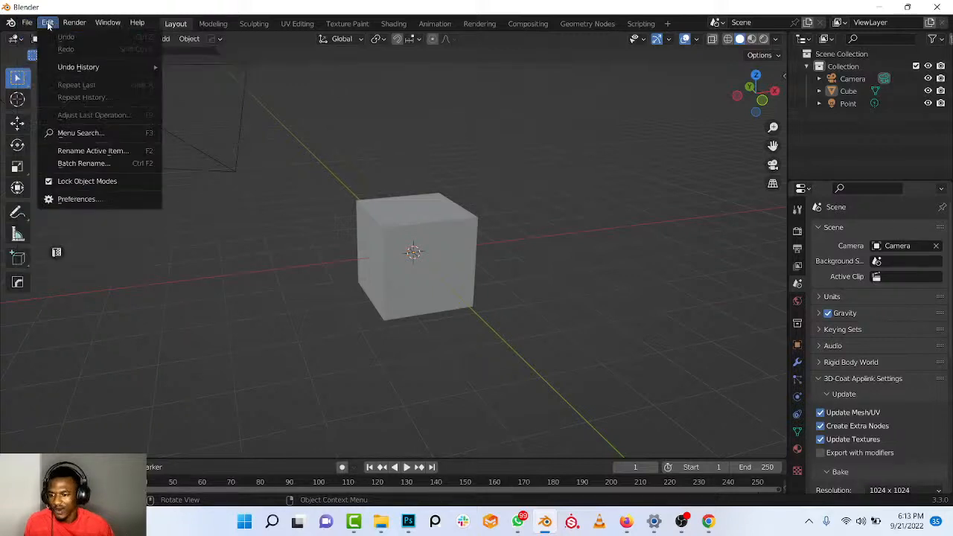
{"action": "left_click", "coordinate": [78, 199]}
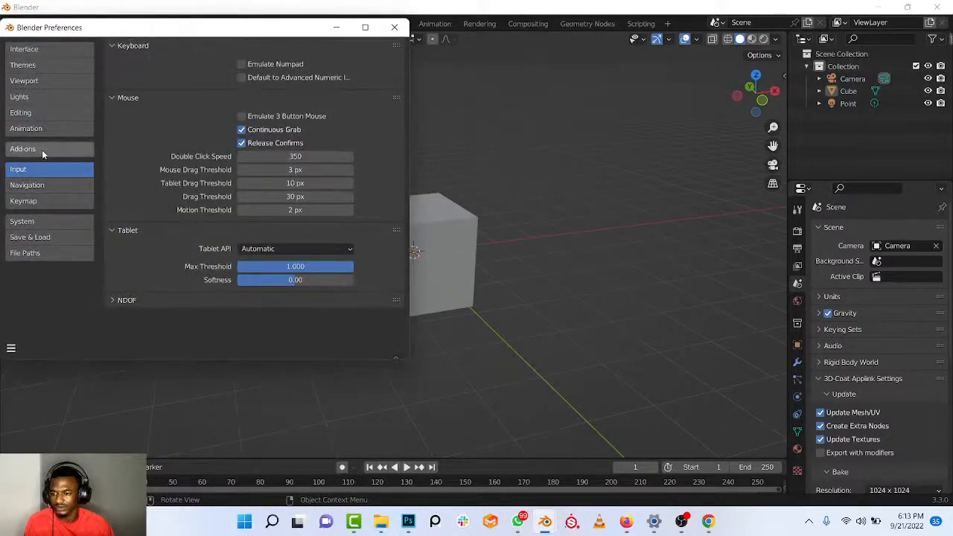
{"action": "left_click", "coordinate": [43, 188]}
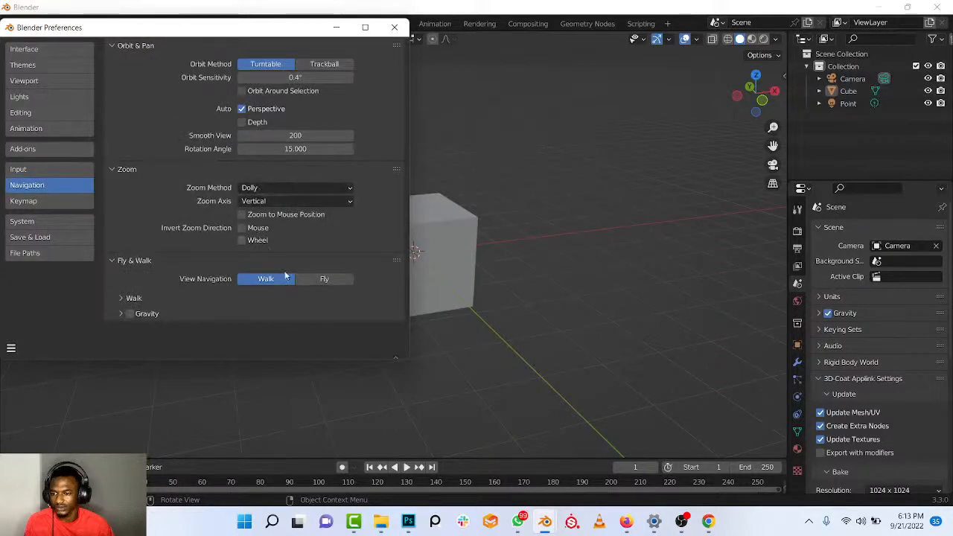
{"action": "left_click", "coordinate": [131, 298]}
{"action": "scroll", "coordinate": [198, 261], "scroll_direction": "down", "scroll_amount": 1}
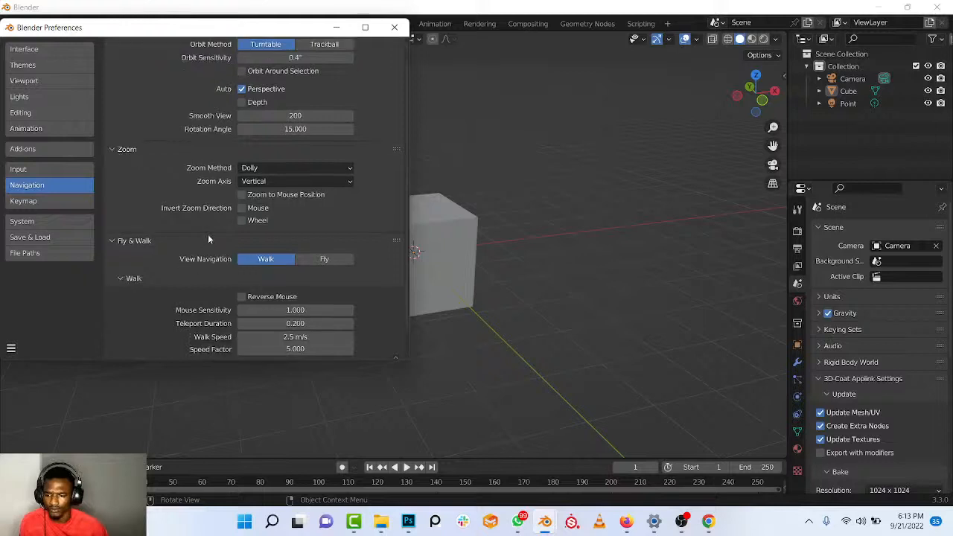
{"action": "scroll", "coordinate": [209, 239], "scroll_direction": "down", "scroll_amount": 1}
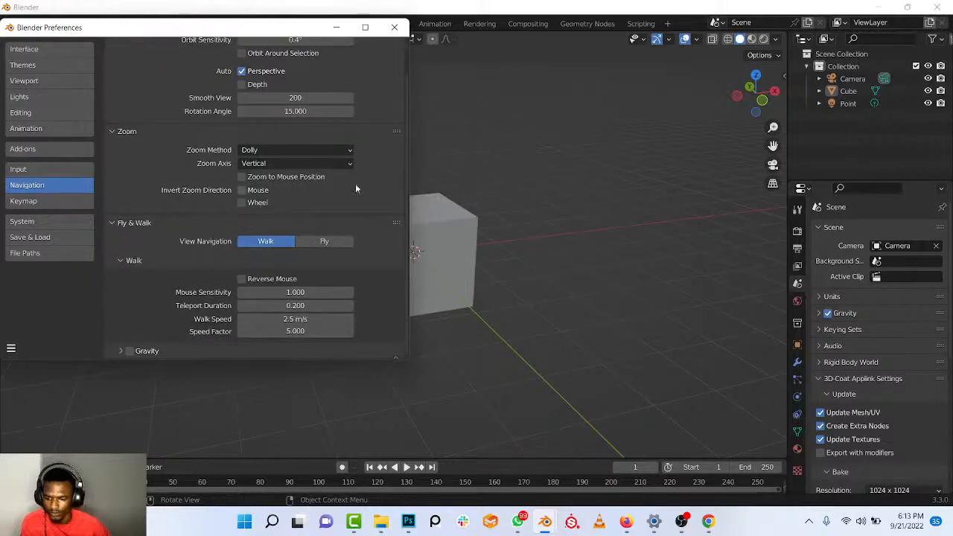
{"action": "left_click", "coordinate": [395, 27]}
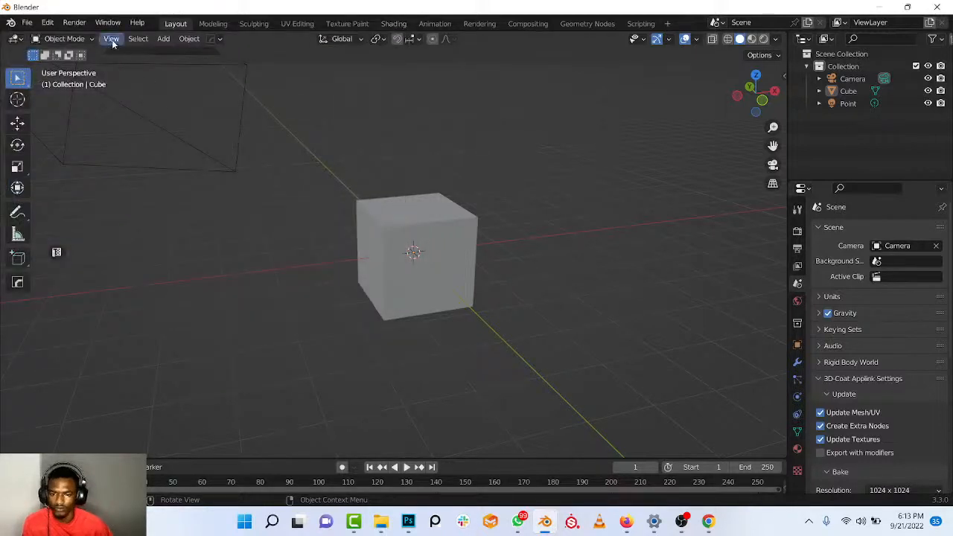
Try Walk Navigation in the 3D viewport around the cube.
{"action": "left_click", "coordinate": [111, 39]}
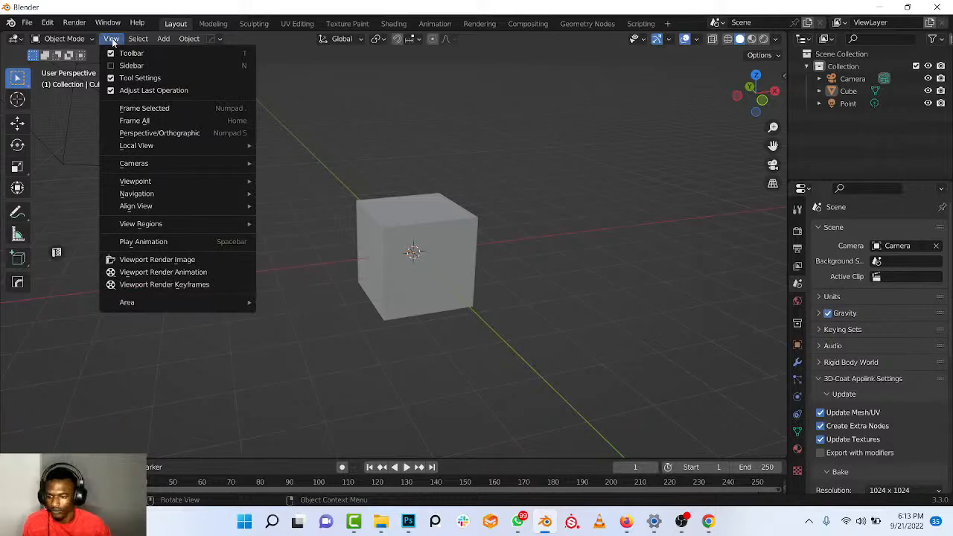
{"action": "mouse_move", "coordinate": [173, 188]}
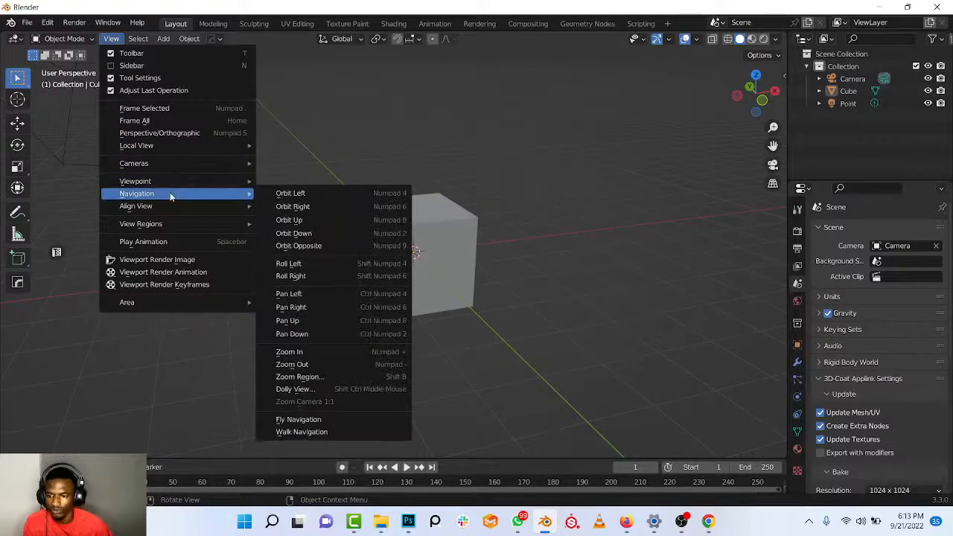
{"action": "left_click", "coordinate": [305, 432]}
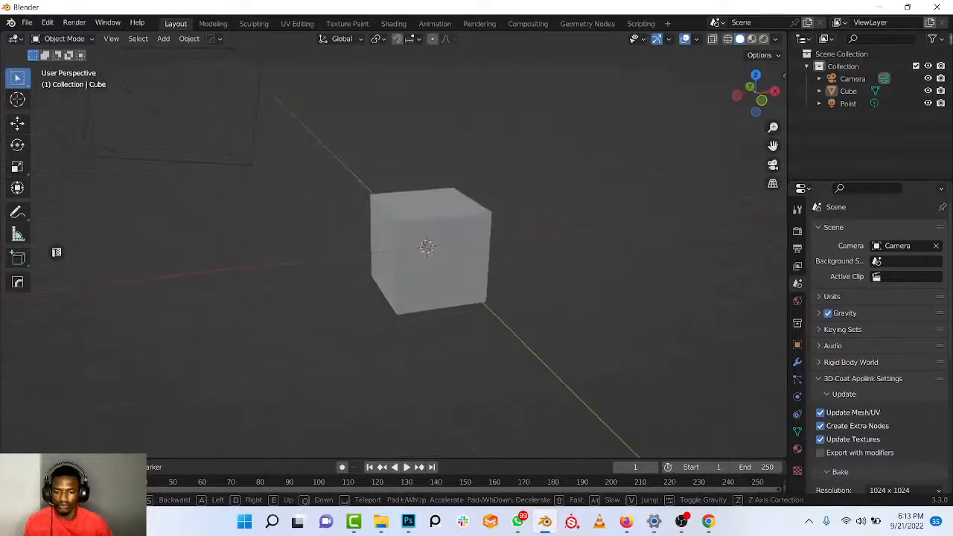
{"action": "left_click", "coordinate": [305, 434]}
{"action": "left_click", "coordinate": [305, 435]}
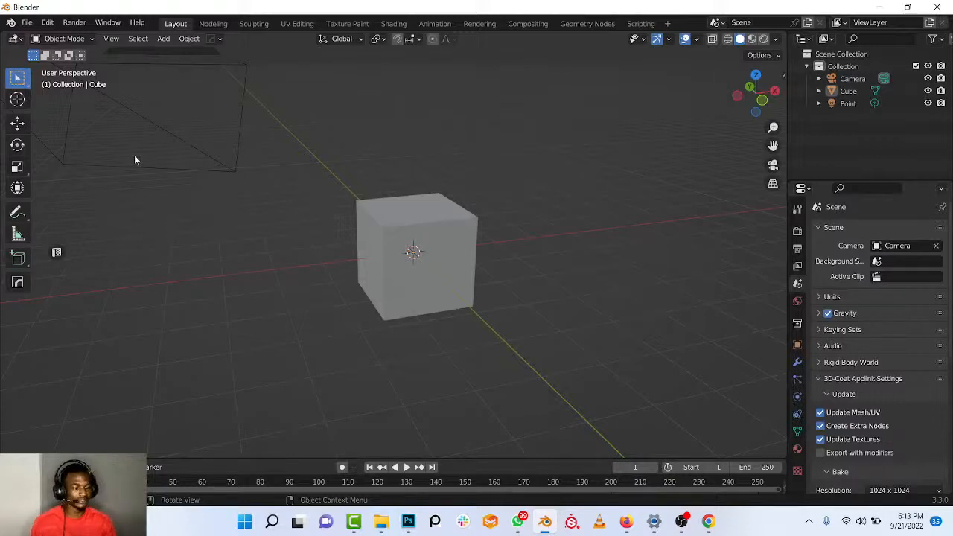
Start Walk Navigation and walk forward and backward, then sideways in both directions, around the cube.
{"action": "left_click", "coordinate": [109, 38]}
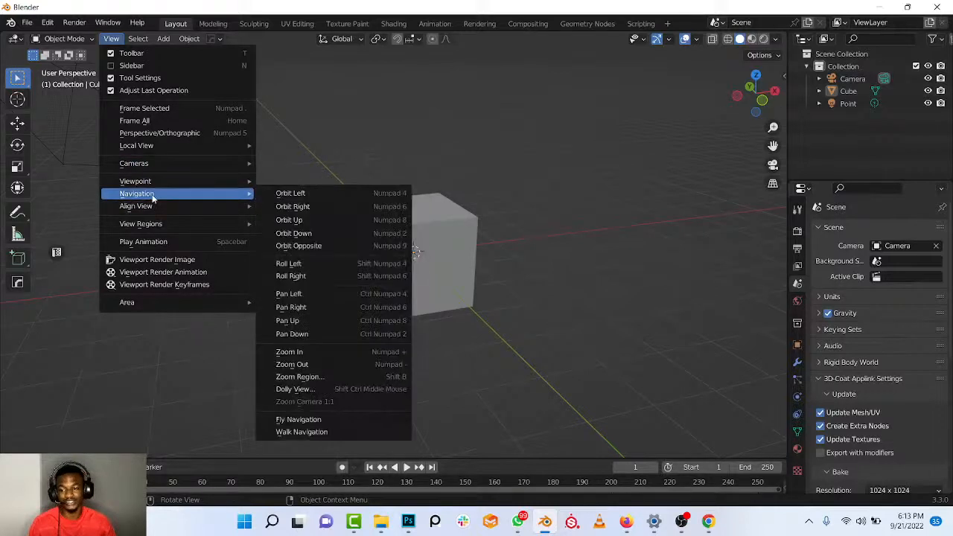
{"action": "left_click", "coordinate": [111, 38]}
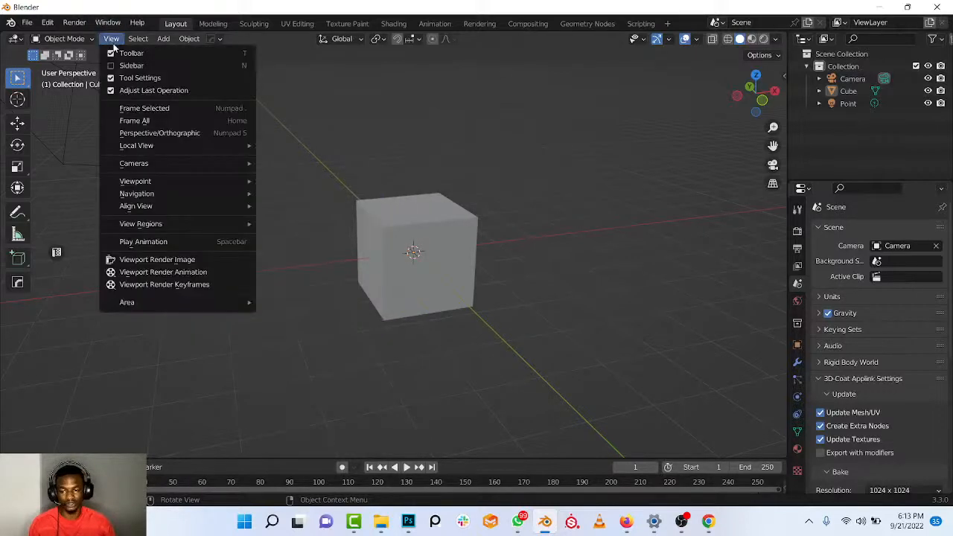
{"action": "mouse_move", "coordinate": [156, 193]}
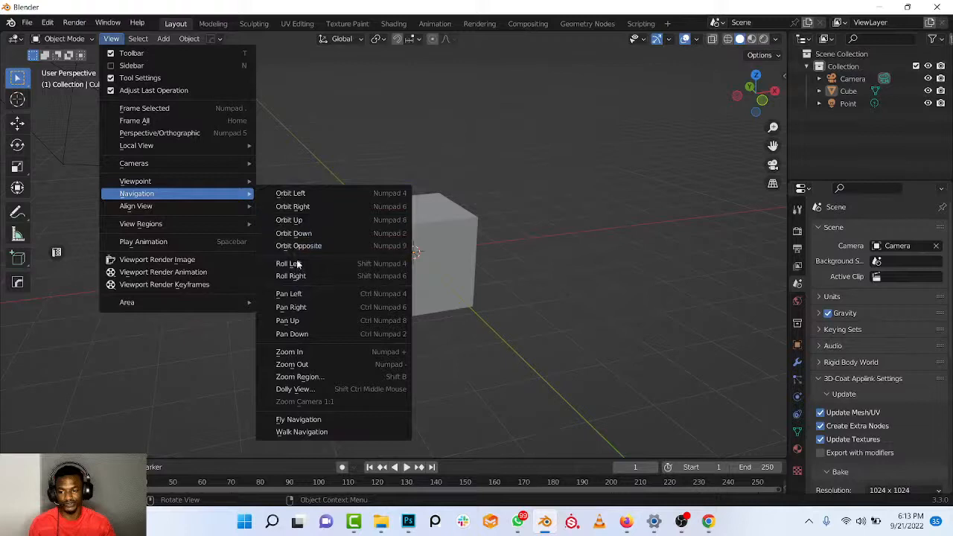
{"action": "left_click", "coordinate": [314, 433]}
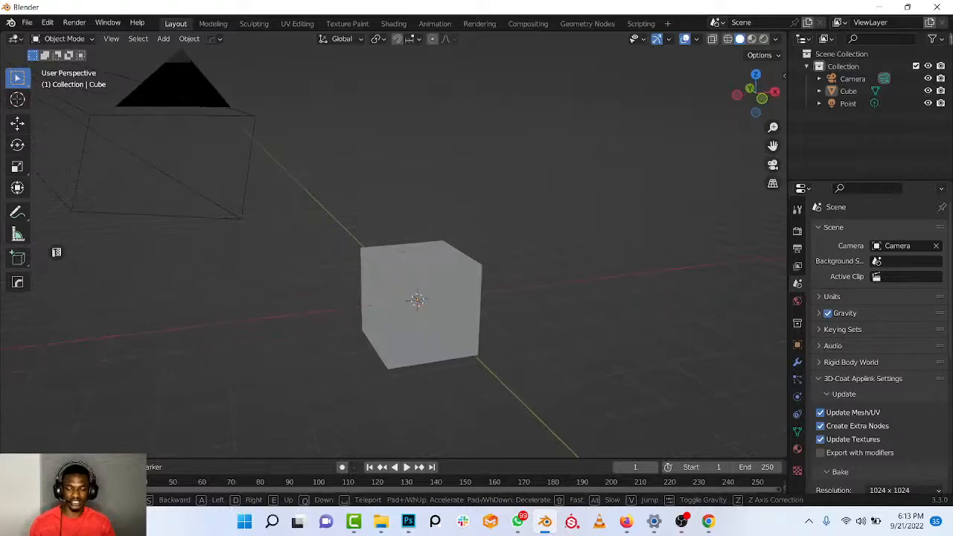
{"action": "key", "text": "w"}
{"action": "key", "text": "w"}
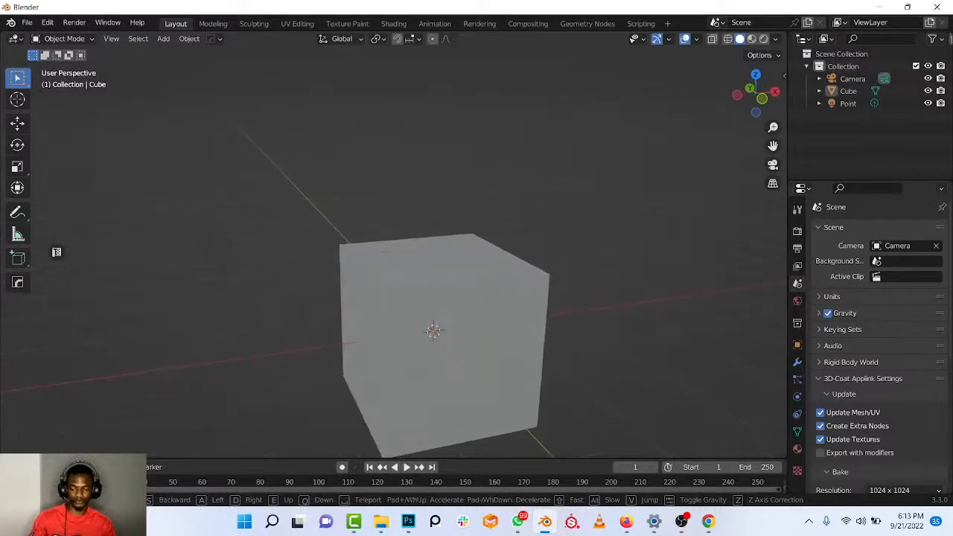
{"action": "key", "text": "s"}
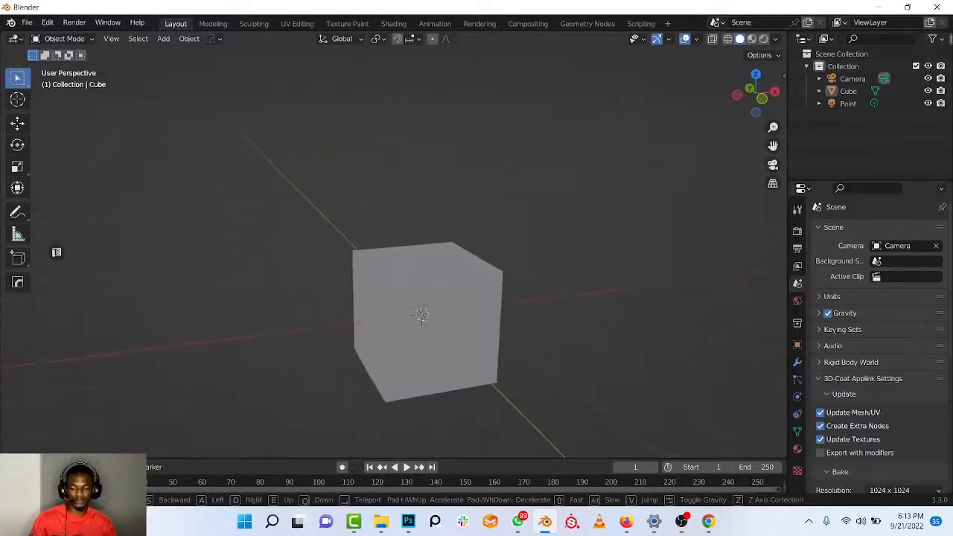
{"action": "key", "text": "s"}
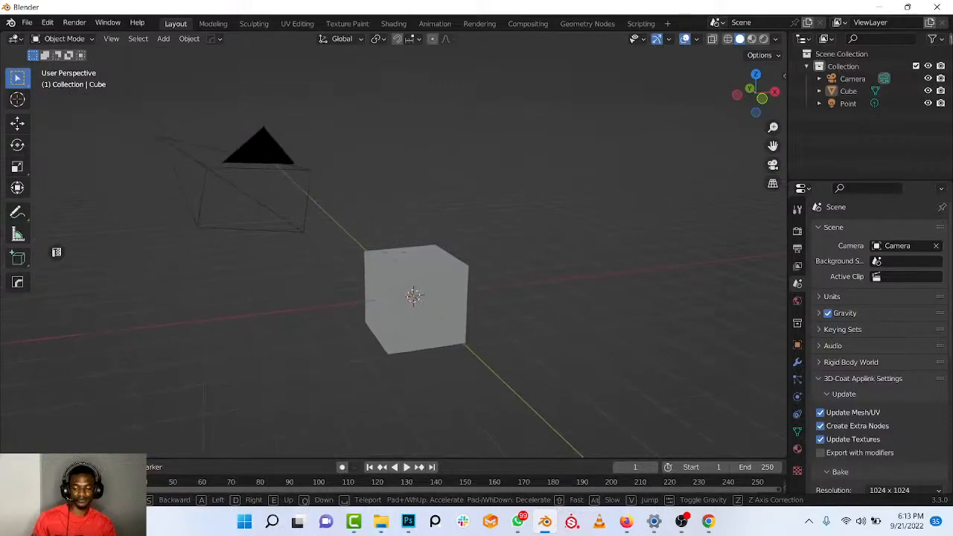
{"action": "key", "text": "d"}
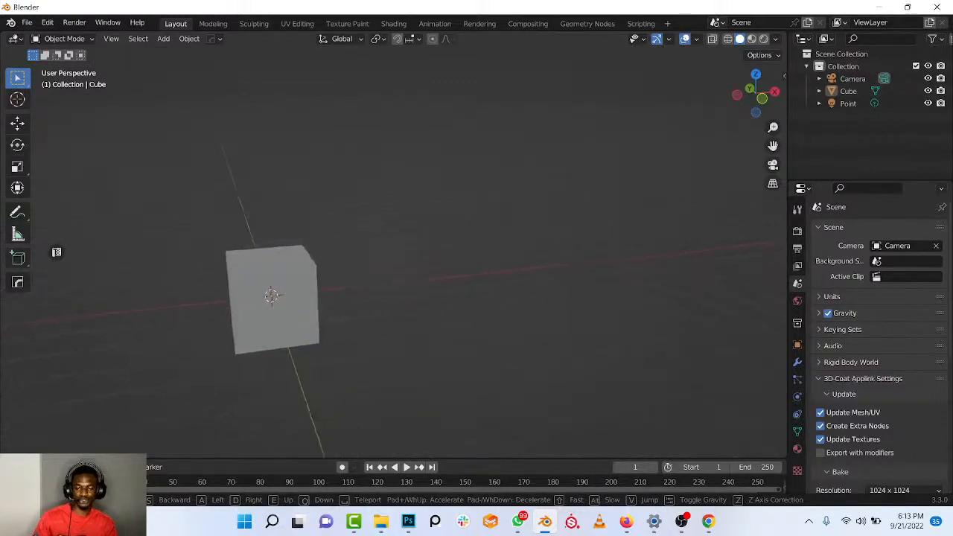
{"action": "key", "text": "a"}
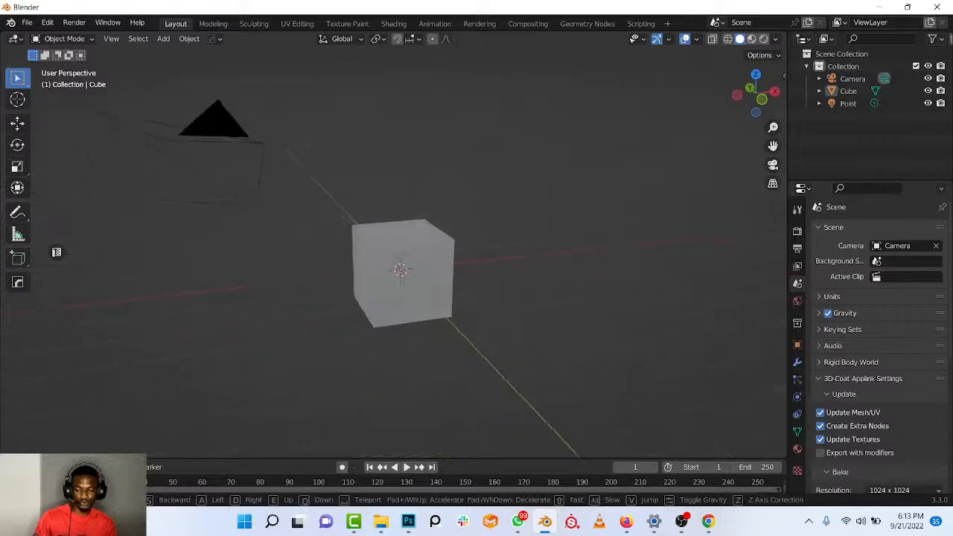
Walk up, down and sideways around the cube, approach it from above, and accept the walked view.
{"action": "key", "text": "e"}
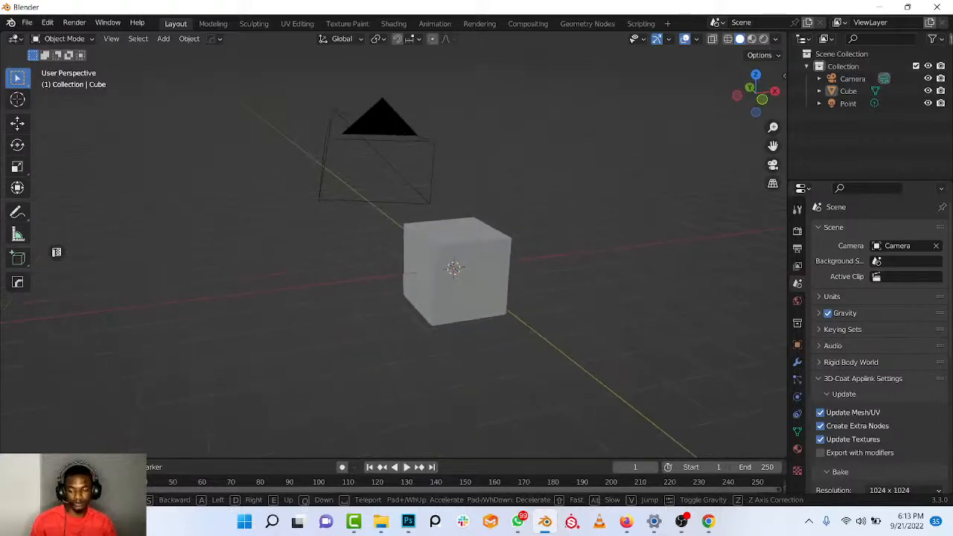
{"action": "key", "text": "d"}
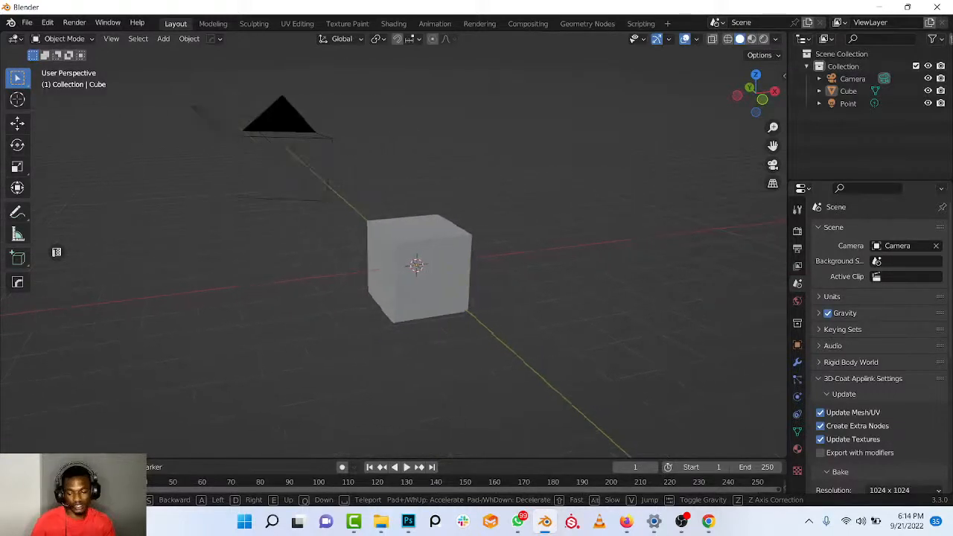
{"action": "key", "text": "d"}
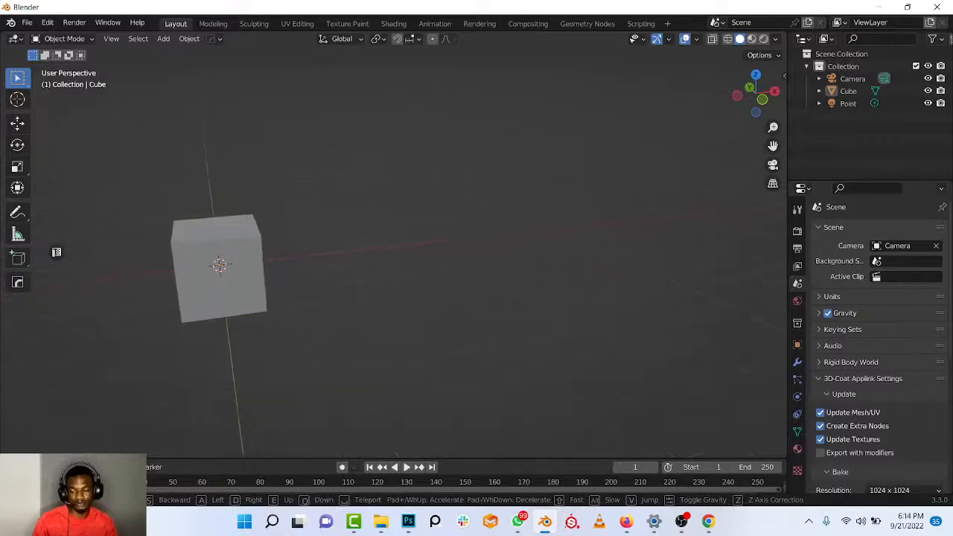
{"action": "key", "text": "a"}
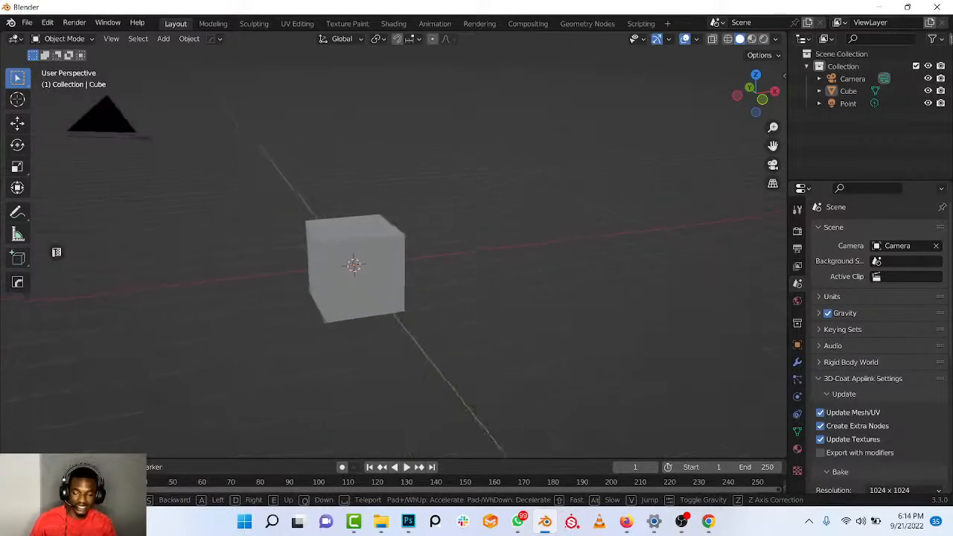
{"action": "key", "text": "d"}
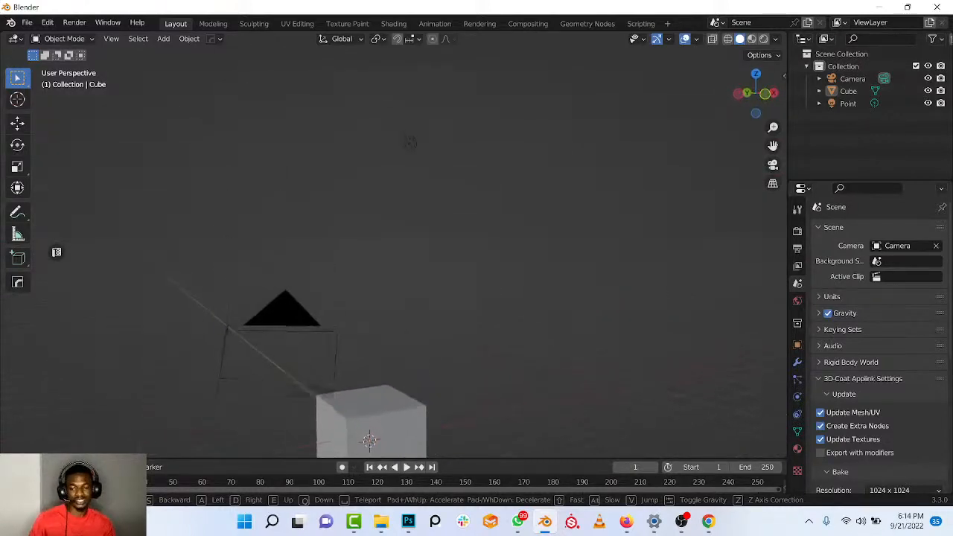
{"action": "key", "text": "q"}
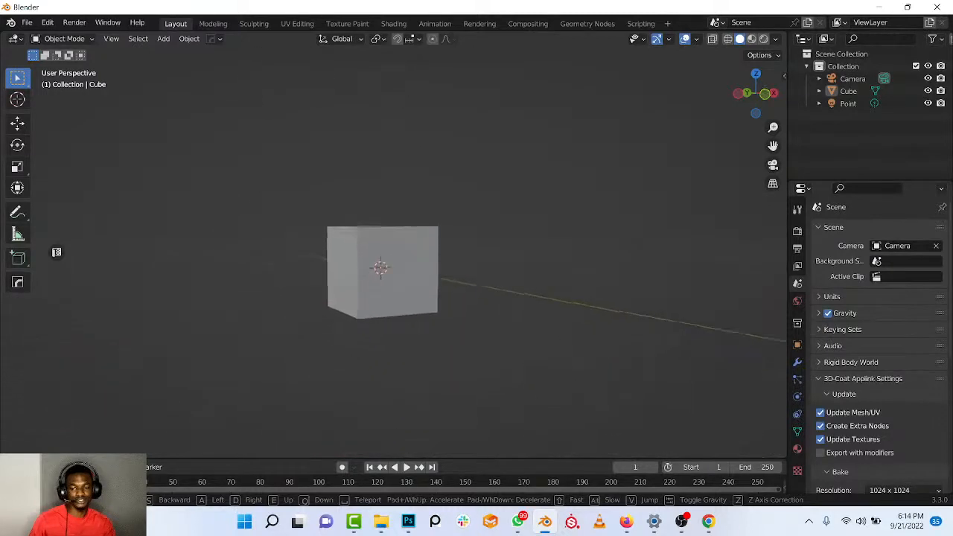
{"action": "key", "text": "w"}
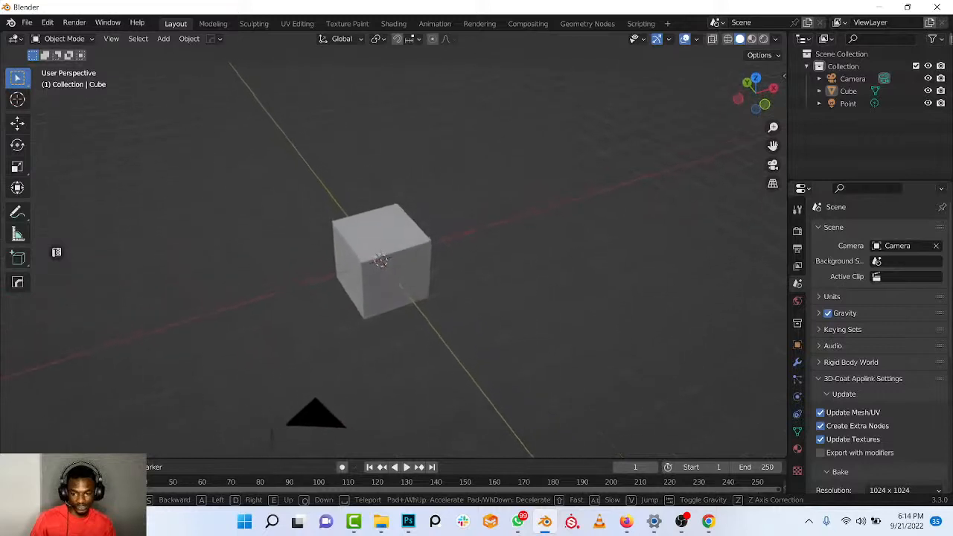
{"action": "key", "text": "w"}
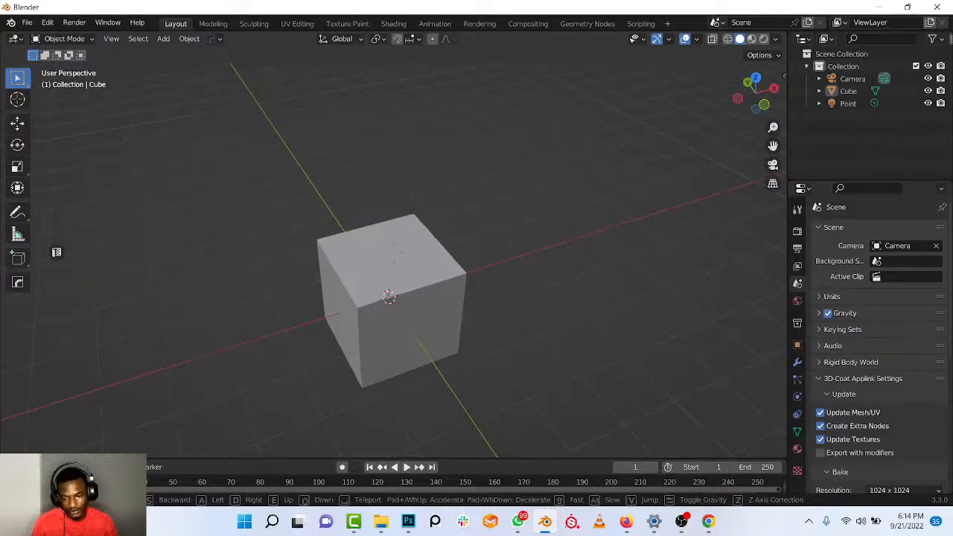
{"action": "left_click", "coordinate": [314, 442]}
View the cube from farther away and orbit around it in perspective.
{"action": "scroll", "coordinate": [395, 305], "scroll_direction": "down", "scroll_amount": 4}
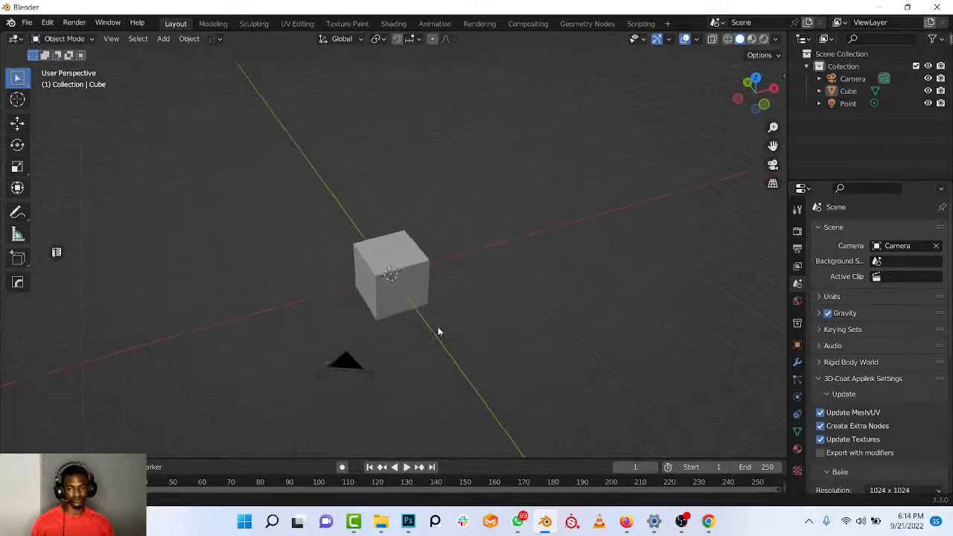
{"action": "middle_click_drag", "start_coordinate": [438, 332], "coordinate": [458, 340]}
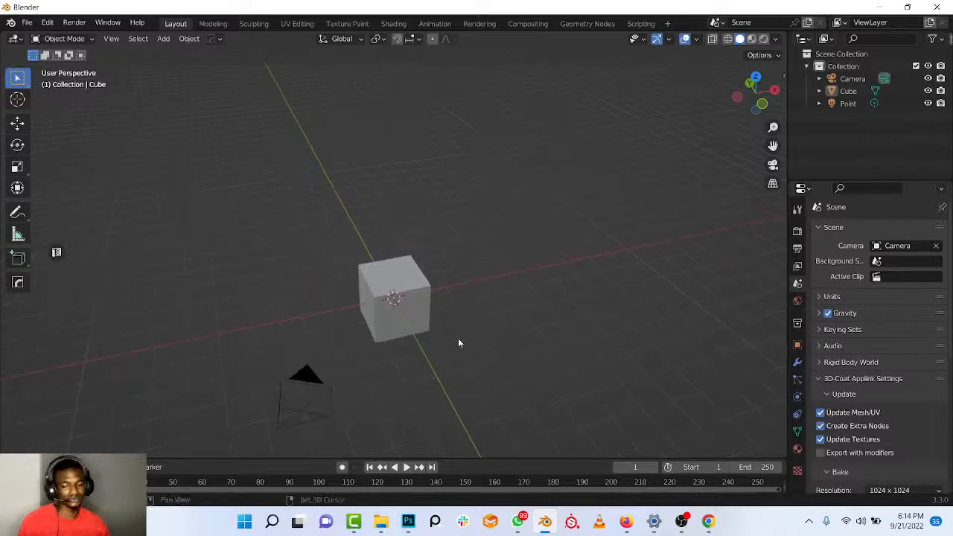
{"action": "left_click", "coordinate": [113, 39]}
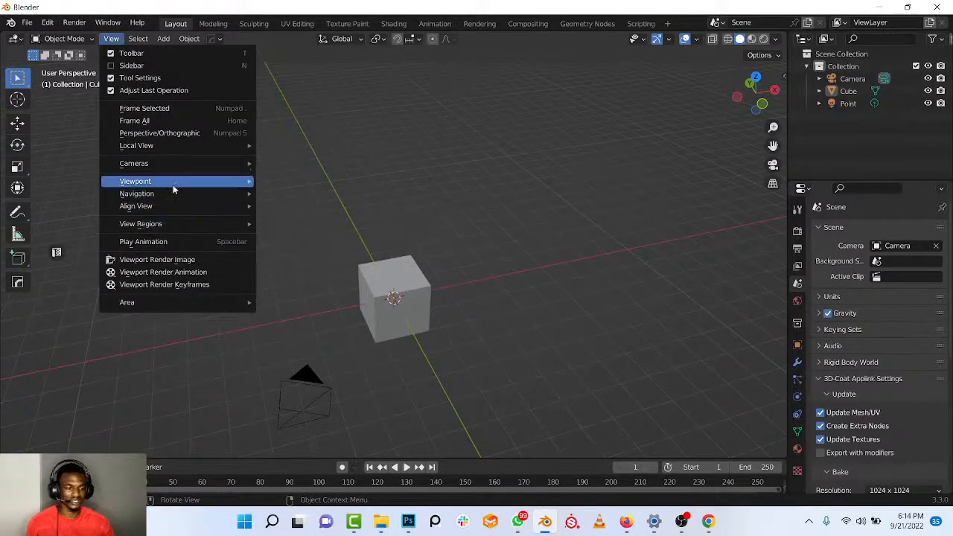
{"action": "mouse_move", "coordinate": [179, 182]}
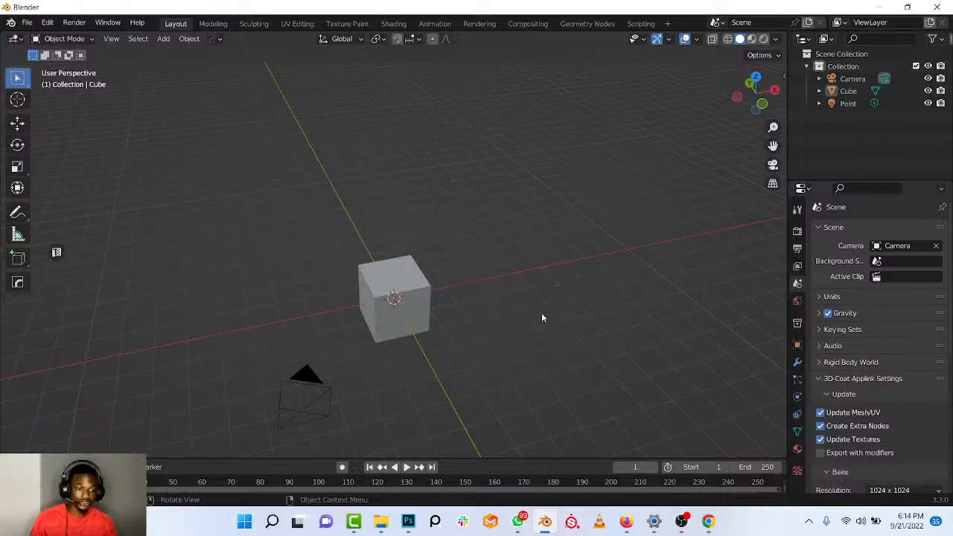
{"action": "middle_click_drag", "start_coordinate": [474, 303], "coordinate": [461, 282]}
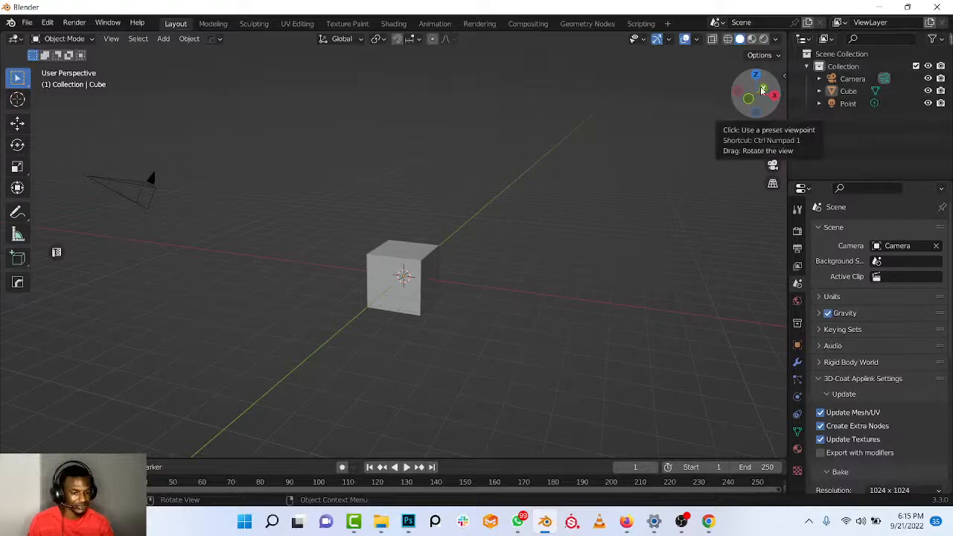
Rotate the view with the navigation gizmo and look through the Back, Right and Top orthographic viewpoints.
{"action": "mouse_move", "coordinate": [763, 90]}
{"action": "left_mouse_down"}
{"action": "mouse_move", "coordinate": [607, 95]}
{"action": "mouse_move", "coordinate": [754, 88]}
{"action": "left_mouse_up"}
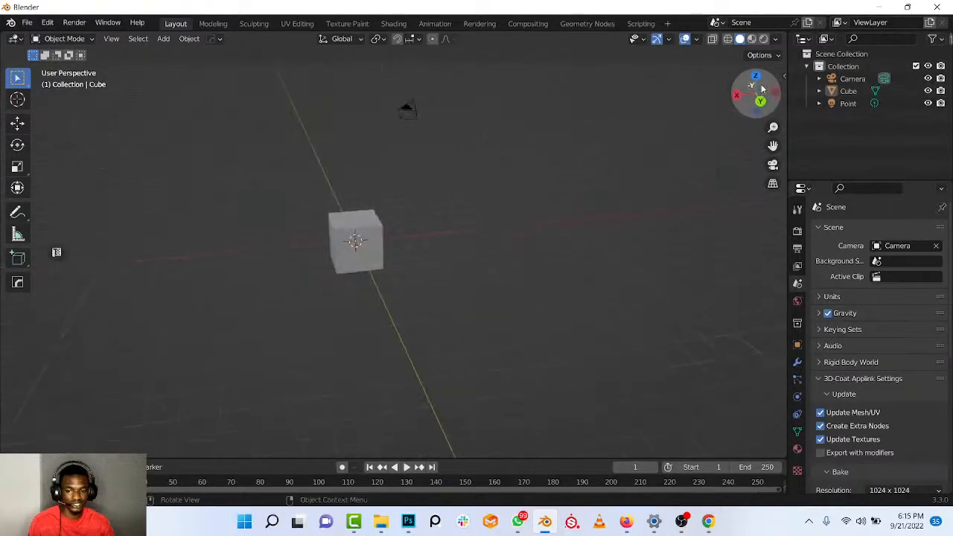
{"action": "left_click", "coordinate": [761, 102]}
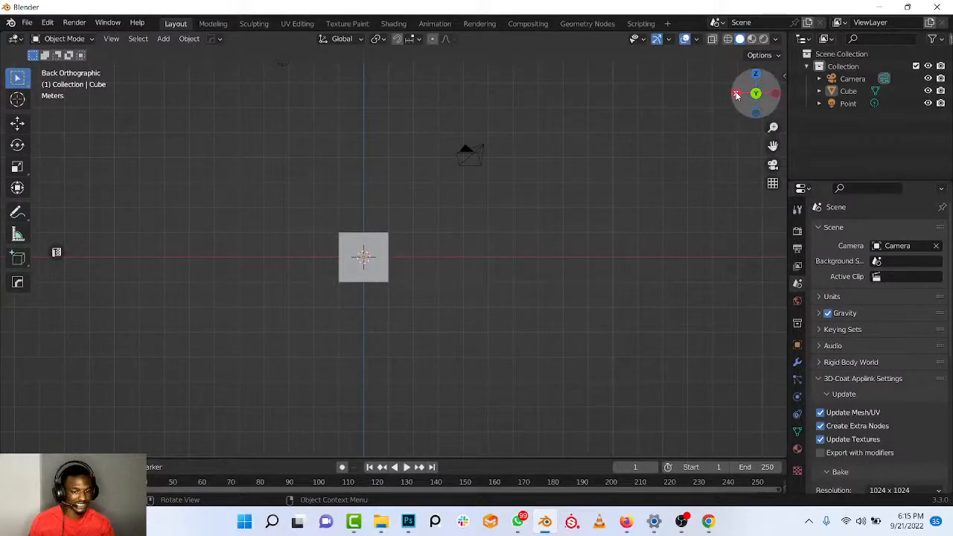
{"action": "left_click", "coordinate": [736, 94]}
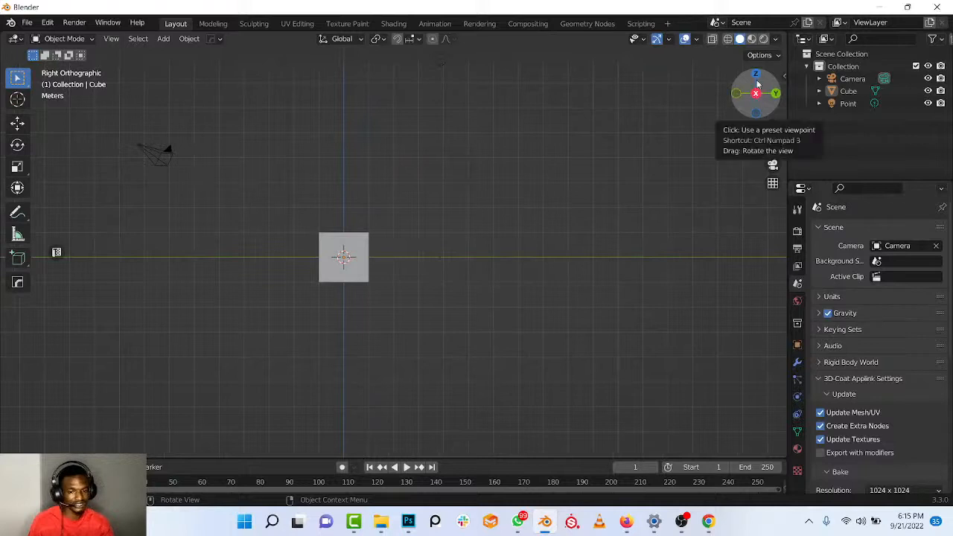
{"action": "left_click", "coordinate": [757, 76]}
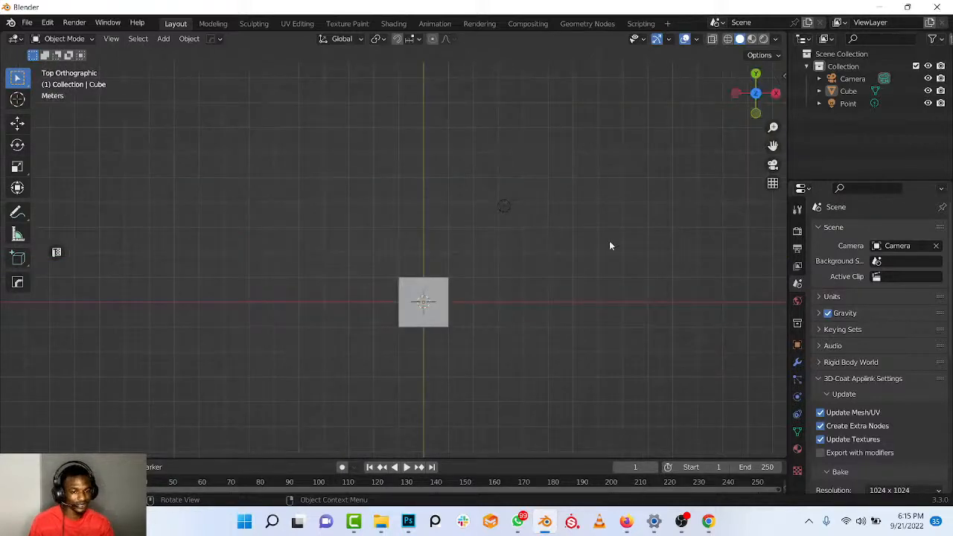
Pan the top orthographic view to centre the cube, and orbit back to a perspective view.
{"action": "middle_click_drag", "start_coordinate": [491, 303], "coordinate": [472, 230], "text": "shift"}
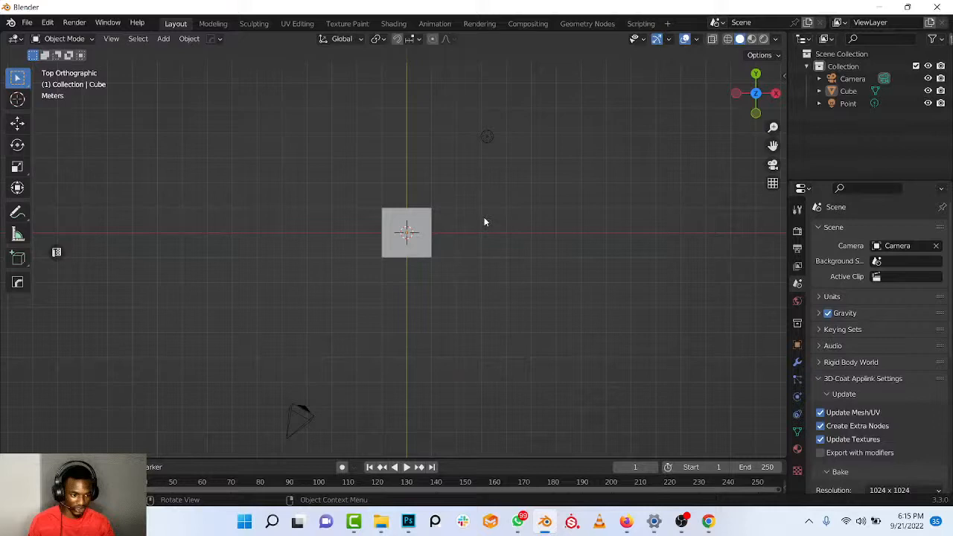
{"action": "middle_click_drag", "start_coordinate": [412, 223], "coordinate": [436, 238], "text": "shift"}
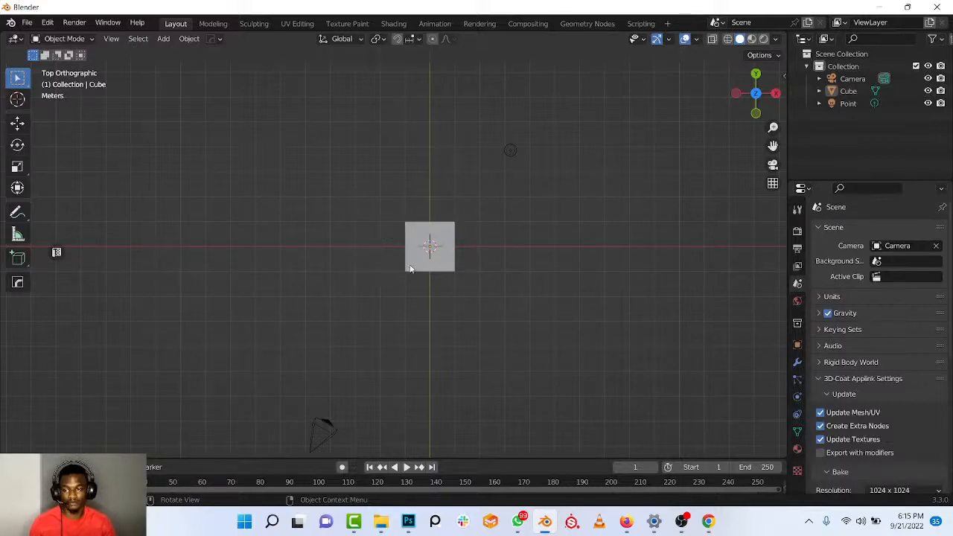
{"action": "middle_click_drag", "start_coordinate": [422, 204], "coordinate": [448, 267]}
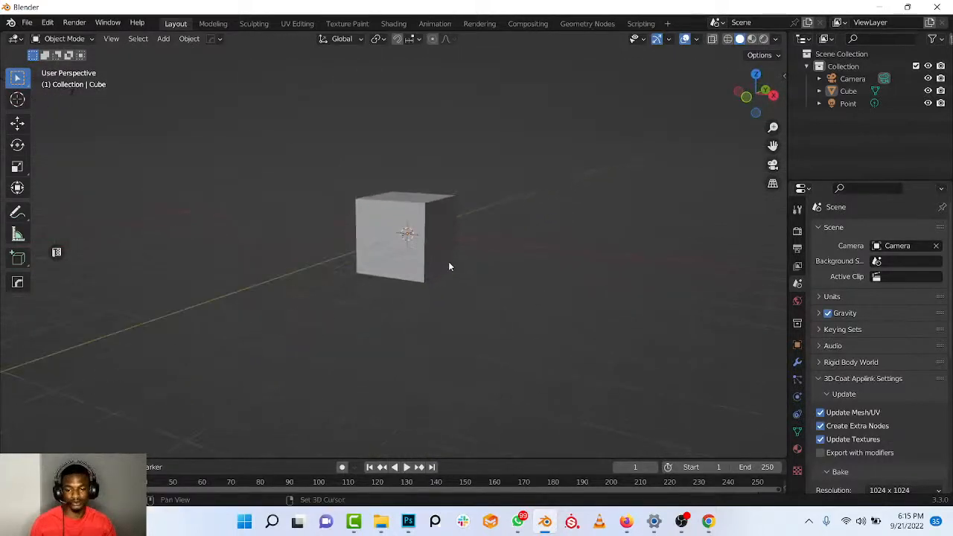
Activate the Move tool, and demonstrate hiding and showing the viewport toolbar.
{"action": "left_click", "coordinate": [18, 125]}
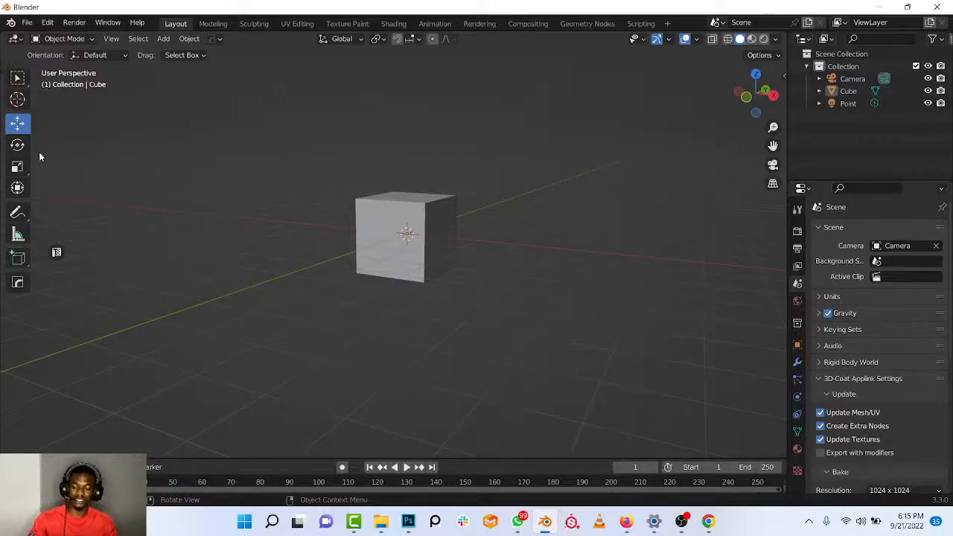
{"action": "key", "text": "t"}
{"action": "key", "text": "t"}
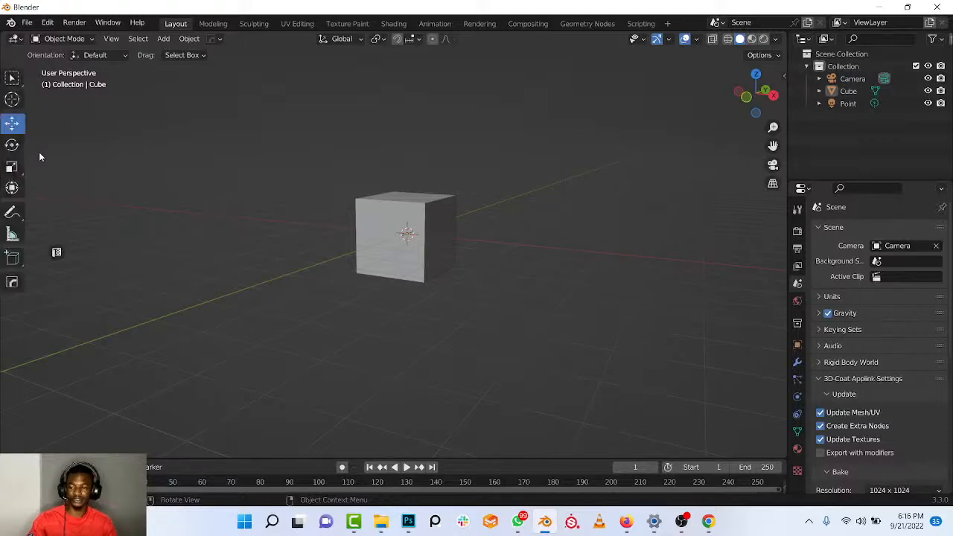
{"action": "key", "text": "t"}
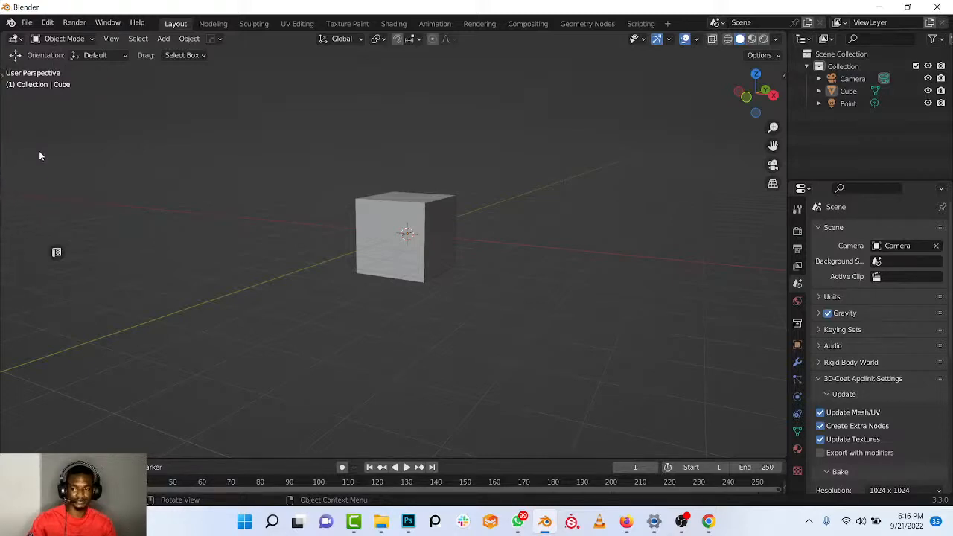
{"action": "key", "text": "t"}
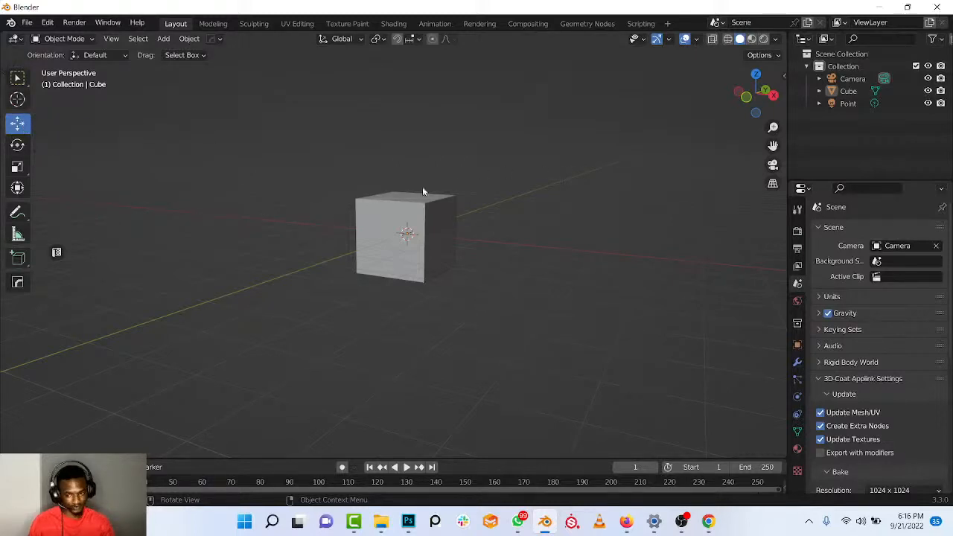
Select the cube, move it along the Y and X axes and out of view, and clear its location.
{"action": "left_click", "coordinate": [405, 201]}
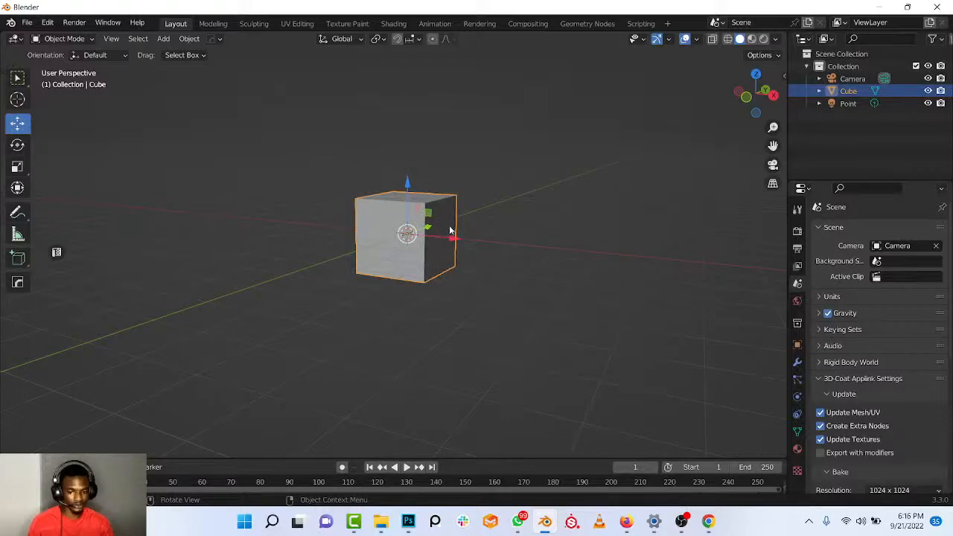
{"action": "middle_click_drag", "start_coordinate": [472, 214], "coordinate": [421, 268]}
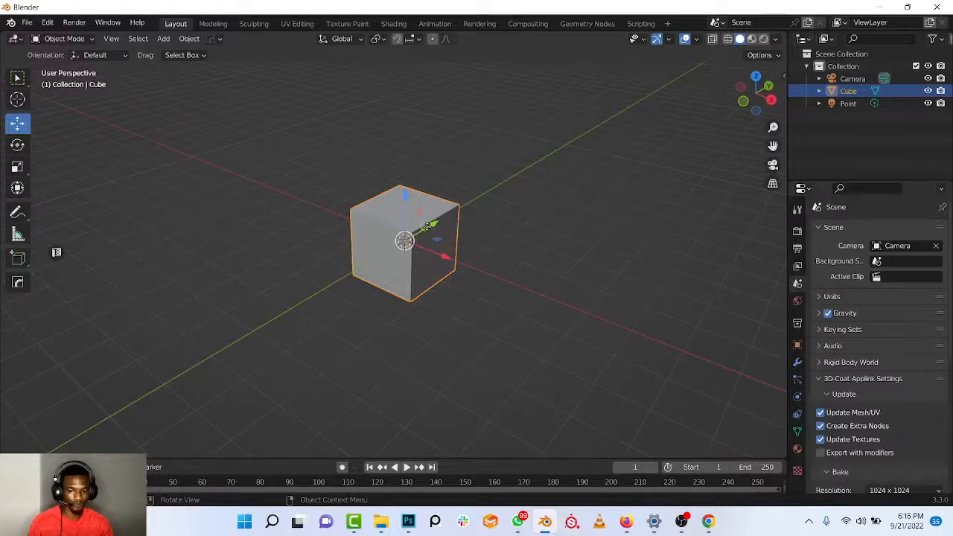
{"action": "left_click_drag", "start_coordinate": [434, 225], "coordinate": [418, 194]}
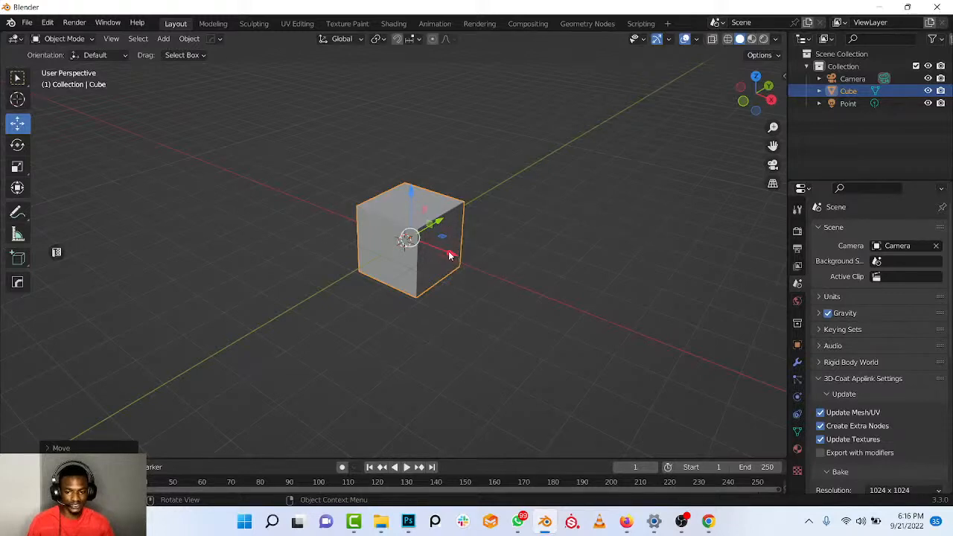
{"action": "mouse_move", "coordinate": [449, 255]}
{"action": "left_mouse_down"}
{"action": "mouse_move", "coordinate": [614, 321]}
{"action": "mouse_move", "coordinate": [465, 261]}
{"action": "mouse_move", "coordinate": [406, 259]}
{"action": "mouse_move", "coordinate": [460, 268]}
{"action": "left_mouse_up"}
{"action": "left_click_drag", "start_coordinate": [423, 201], "coordinate": [566, 297]}
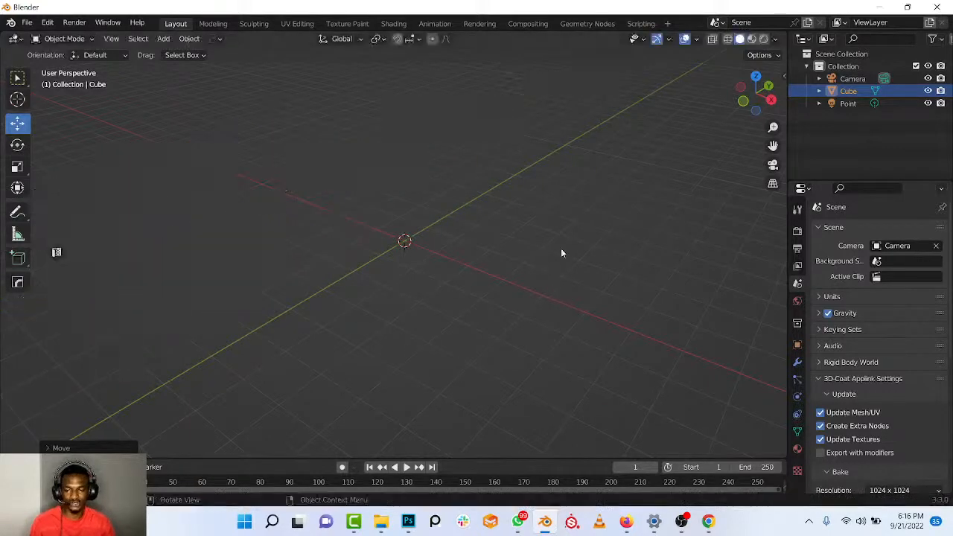
{"action": "middle_click_drag", "start_coordinate": [444, 187], "coordinate": [463, 213]}
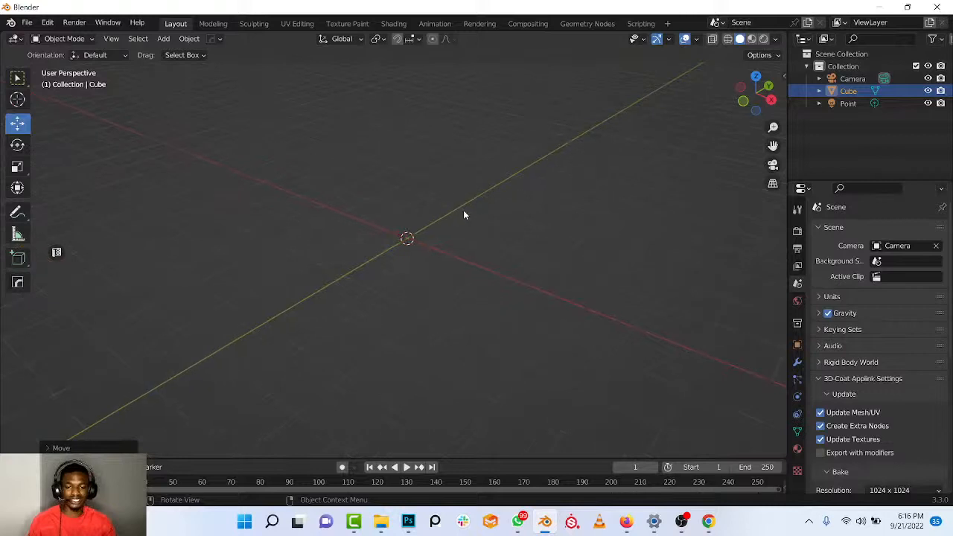
{"action": "key", "text": "alt+g"}
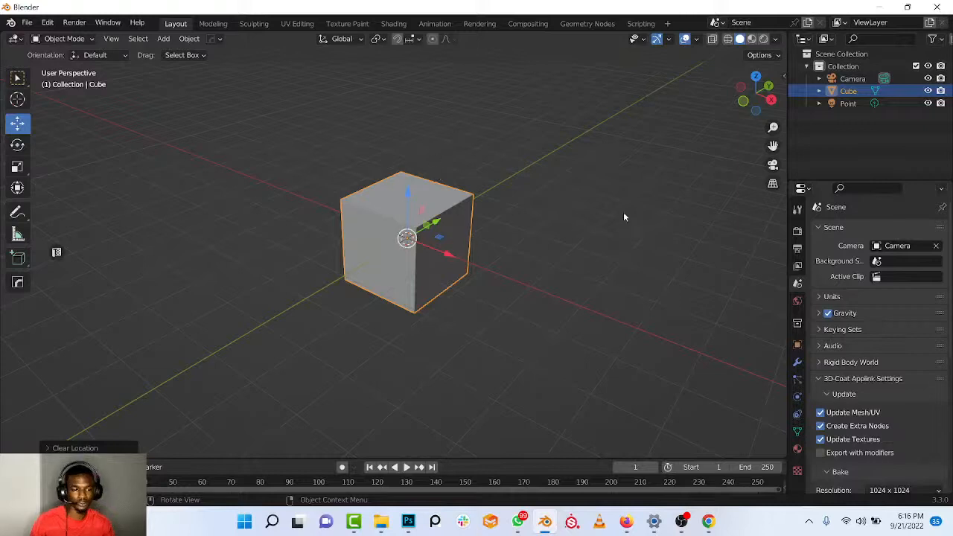
Move the cube freely far away from the origin until it is out of view, and deselect it.
{"action": "scroll", "coordinate": [514, 210], "scroll_direction": "down", "scroll_amount": 10}
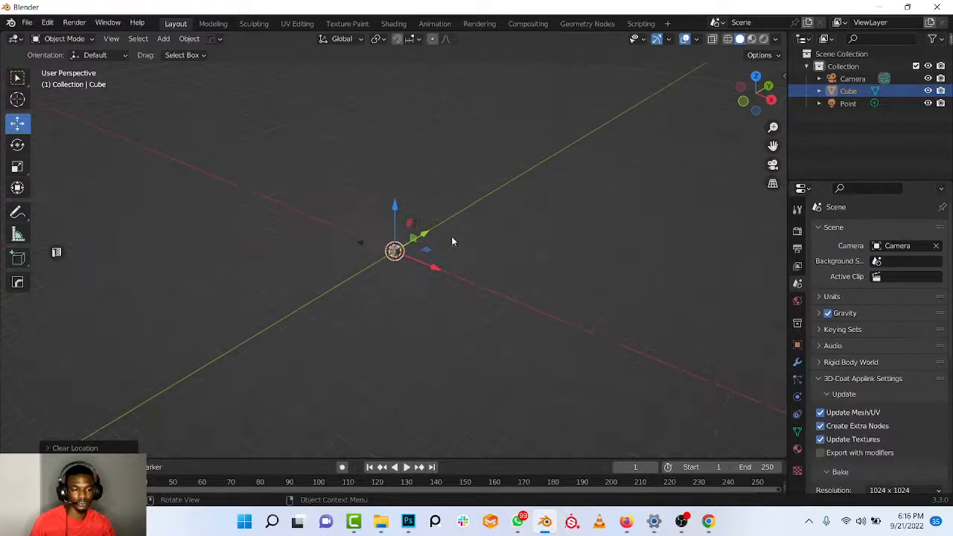
{"action": "key", "text": "g"}
{"action": "left_click", "coordinate": [9, 265]}
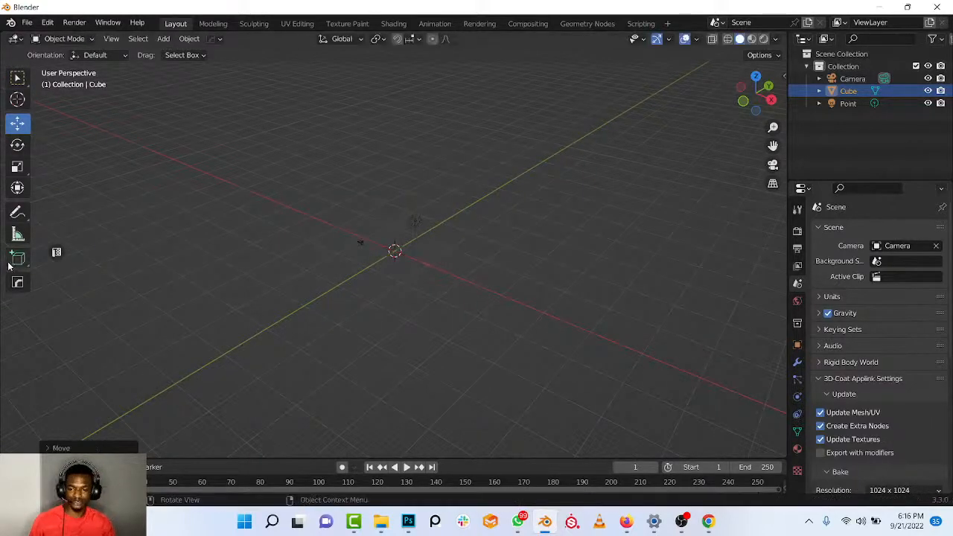
{"action": "left_click", "coordinate": [353, 219]}
{"action": "scroll", "coordinate": [365, 248], "scroll_direction": "up", "scroll_amount": 7}
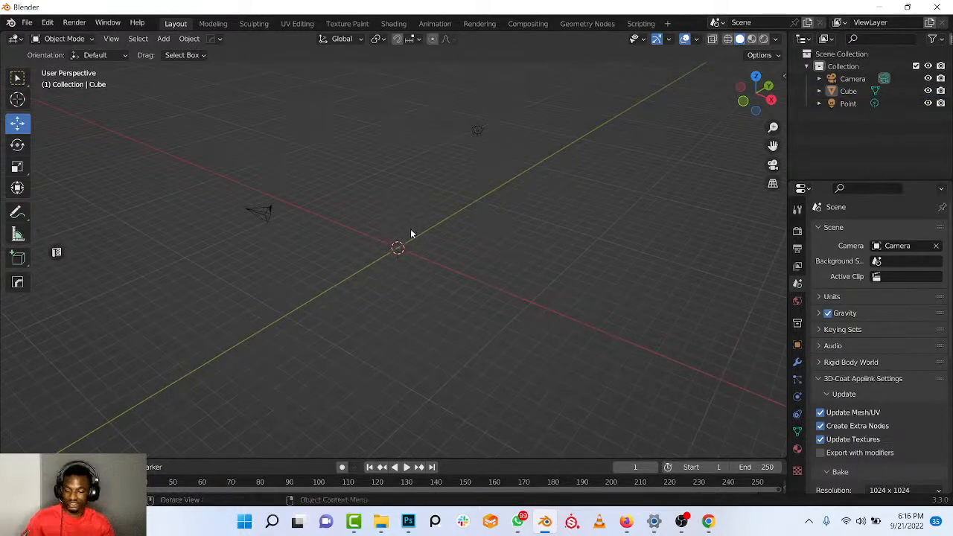
{"action": "scroll", "coordinate": [411, 229], "scroll_direction": "up", "scroll_amount": 4}
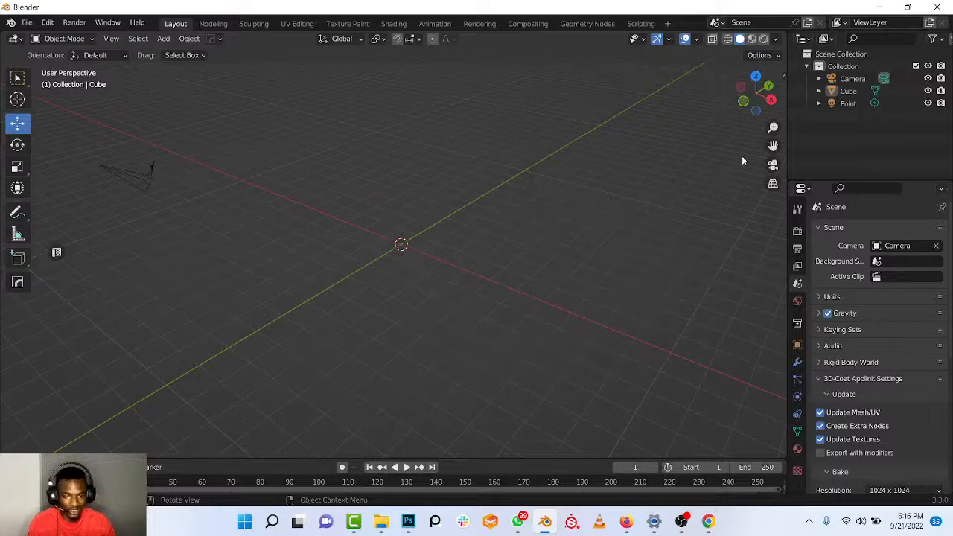
Select the out-of-view cube by its name in the scene collection and clear its location.
{"action": "left_click", "coordinate": [849, 90]}
{"action": "middle_click_drag", "start_coordinate": [601, 155], "coordinate": [501, 195]}
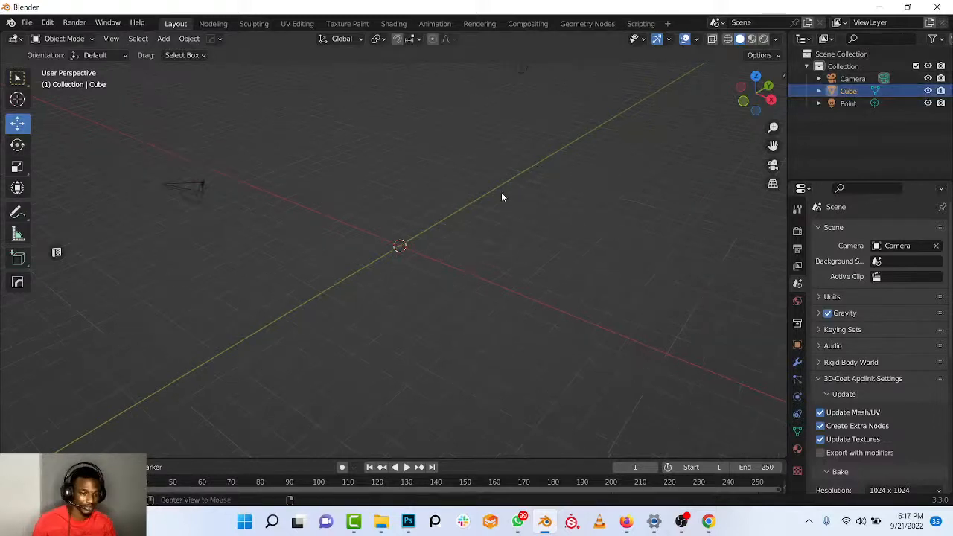
{"action": "key", "text": "alt+g"}
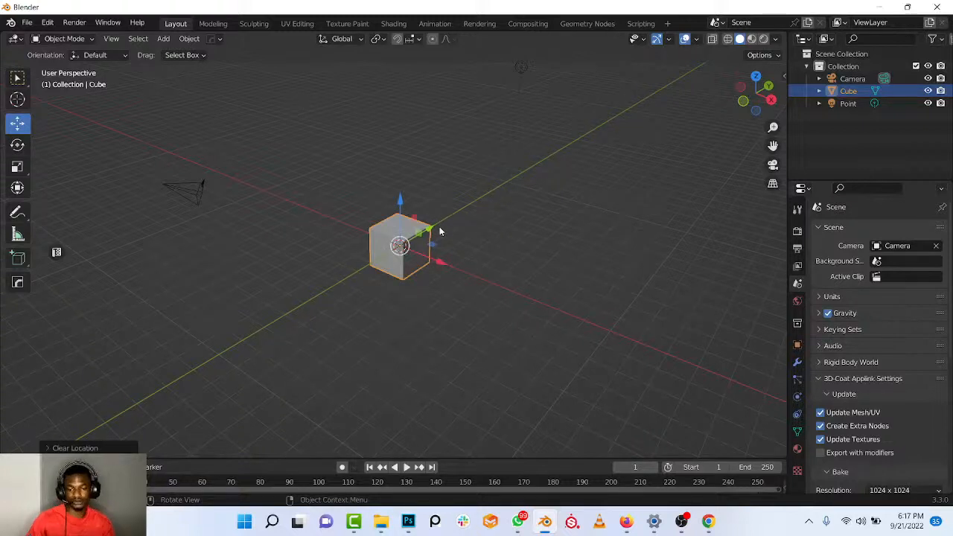
Activate the Rotate tool and rotate the cube slightly about the X, Y and Z axes.
{"action": "scroll", "coordinate": [429, 253], "scroll_direction": "up", "scroll_amount": 4}
{"action": "middle_click_drag", "start_coordinate": [423, 267], "coordinate": [405, 216], "text": "shift"}
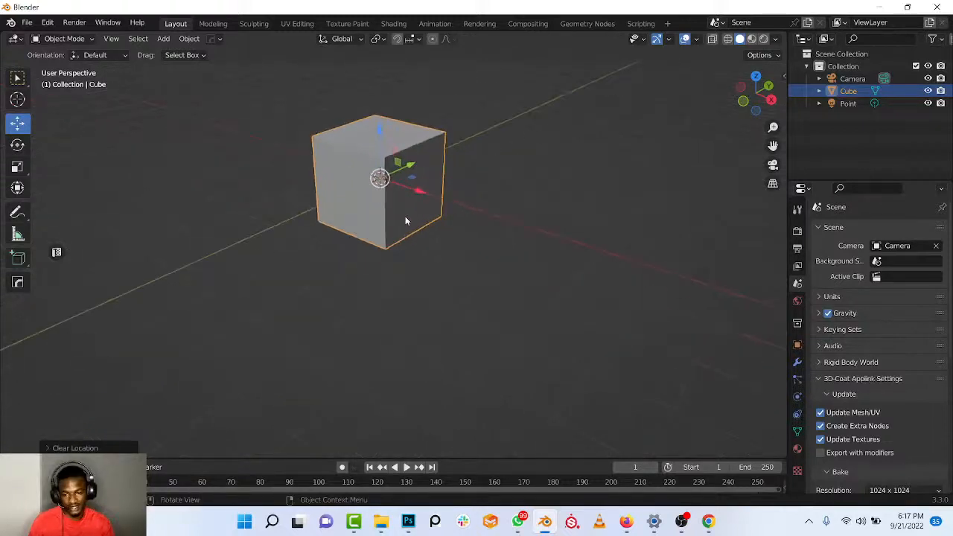
{"action": "middle_click_drag", "start_coordinate": [396, 164], "coordinate": [355, 160]}
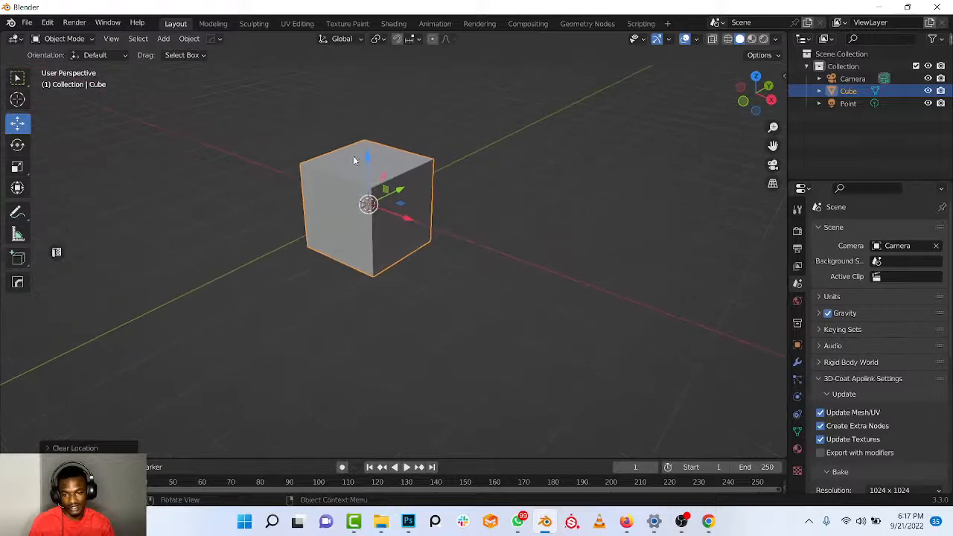
{"action": "left_click", "coordinate": [16, 146]}
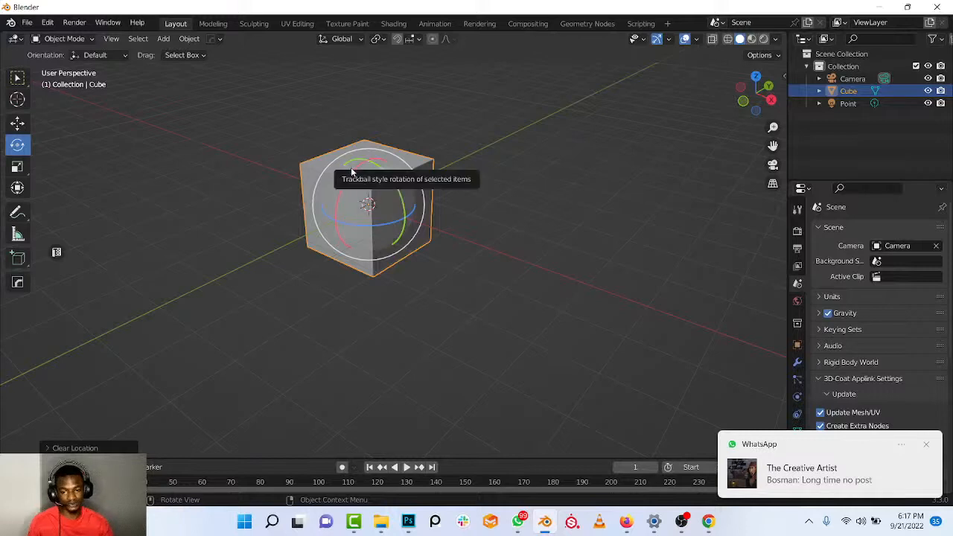
{"action": "left_click_drag", "start_coordinate": [351, 170], "coordinate": [361, 169]}
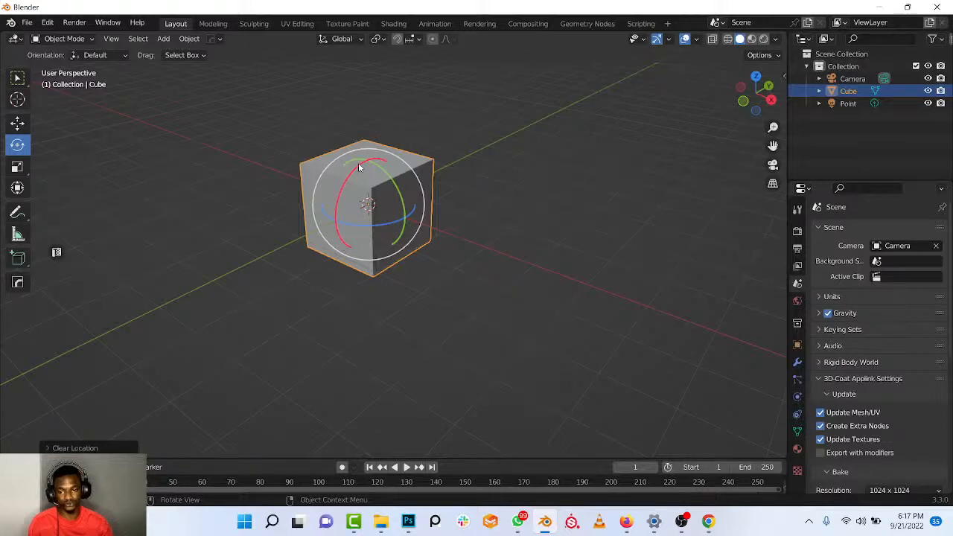
{"action": "left_click_drag", "start_coordinate": [358, 163], "coordinate": [346, 133]}
{"action": "mouse_move", "coordinate": [380, 168]}
{"action": "left_mouse_down"}
{"action": "mouse_move", "coordinate": [405, 217]}
{"action": "mouse_move", "coordinate": [376, 157]}
{"action": "mouse_move", "coordinate": [387, 177]}
{"action": "left_mouse_up"}
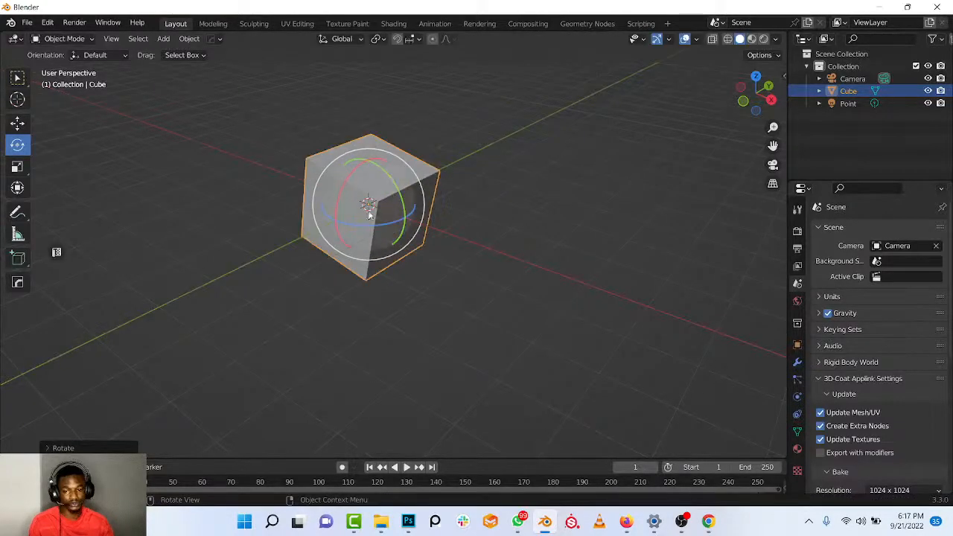
{"action": "mouse_move", "coordinate": [373, 224]}
{"action": "left_mouse_down"}
{"action": "mouse_move", "coordinate": [458, 212]}
{"action": "mouse_move", "coordinate": [373, 224]}
{"action": "mouse_move", "coordinate": [295, 215]}
{"action": "mouse_move", "coordinate": [365, 213]}
{"action": "mouse_move", "coordinate": [365, 223]}
{"action": "mouse_move", "coordinate": [387, 212]}
{"action": "left_mouse_up"}
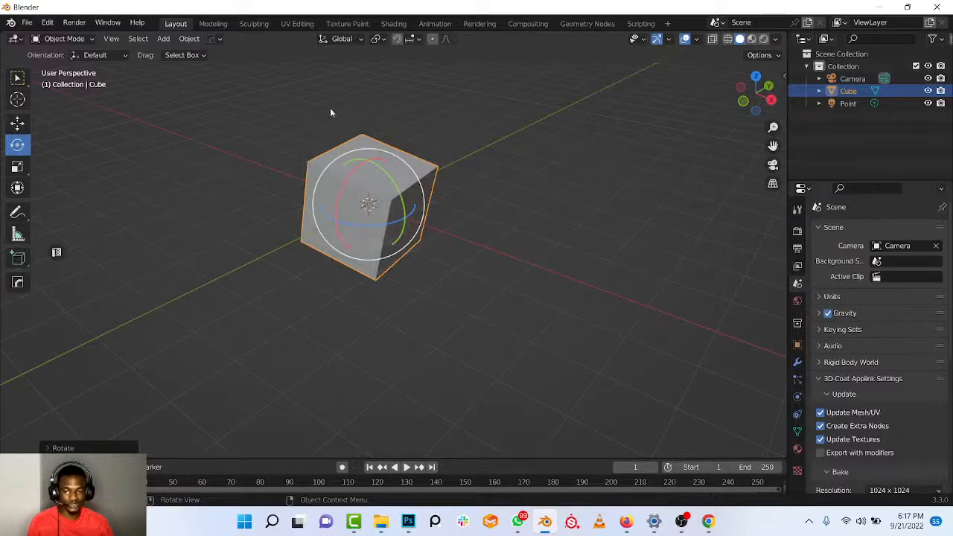
Rotate the cube further while viewing it from the back, and clear its rotation.
{"action": "key", "text": "ctrl+KP_1"}
{"action": "left_click_drag", "start_coordinate": [421, 153], "coordinate": [489, 176]}
{"action": "mouse_move", "coordinate": [489, 176]}
{"action": "middle_mouse_down"}
{"action": "mouse_move", "coordinate": [491, 161]}
{"action": "mouse_move", "coordinate": [487, 173]}
{"action": "middle_mouse_up"}
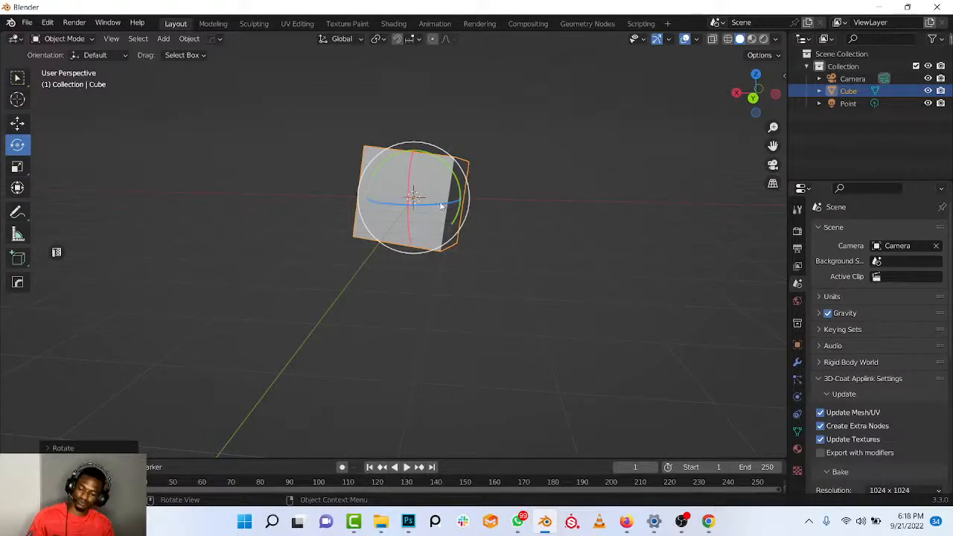
{"action": "key", "text": "alt+r"}
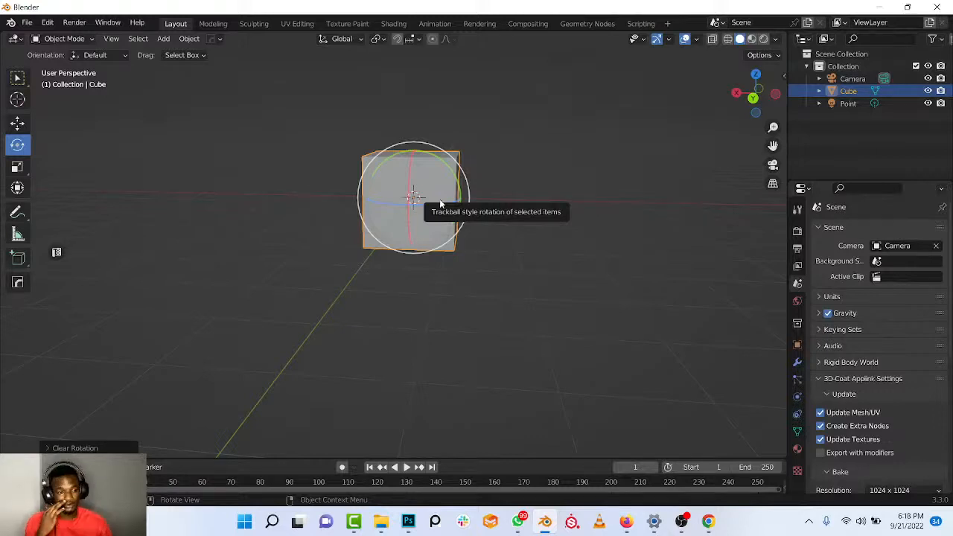
Activate the Scale tool, resize the cube separately along the Y, Z and X axes, and clear its scale.
{"action": "left_click", "coordinate": [17, 168]}
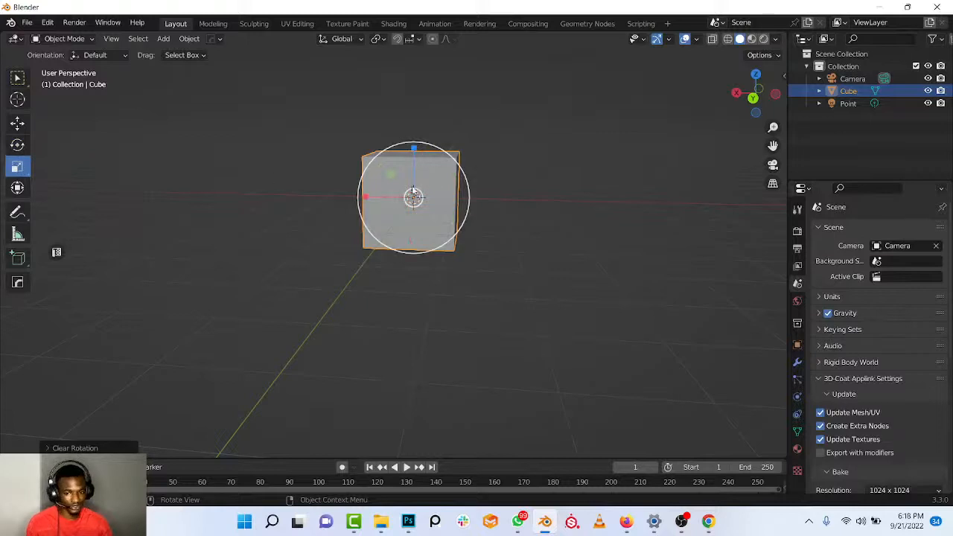
{"action": "middle_click_drag", "start_coordinate": [420, 161], "coordinate": [530, 262]}
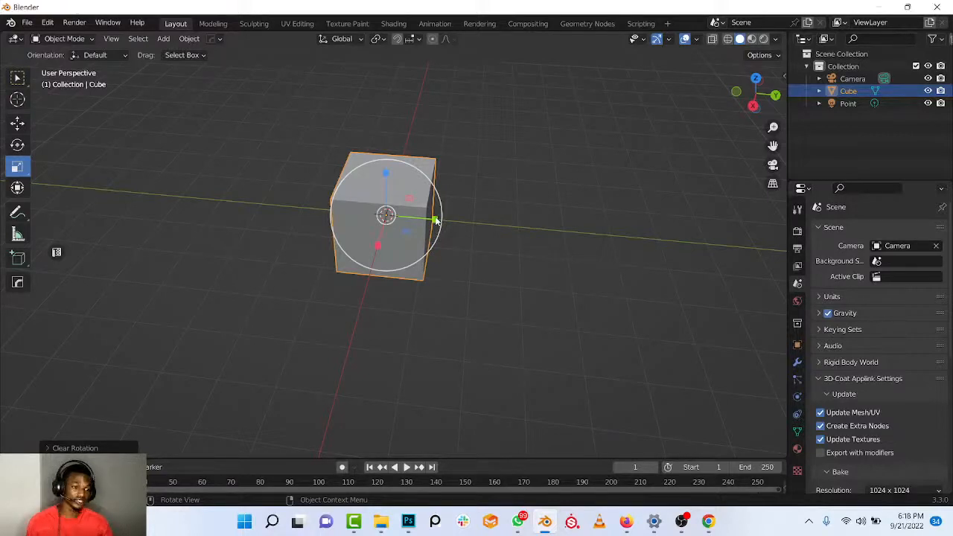
{"action": "mouse_move", "coordinate": [436, 221]}
{"action": "left_mouse_down"}
{"action": "mouse_move", "coordinate": [775, 248]}
{"action": "mouse_move", "coordinate": [385, 216]}
{"action": "mouse_move", "coordinate": [487, 221]}
{"action": "mouse_move", "coordinate": [434, 219]}
{"action": "left_mouse_up"}
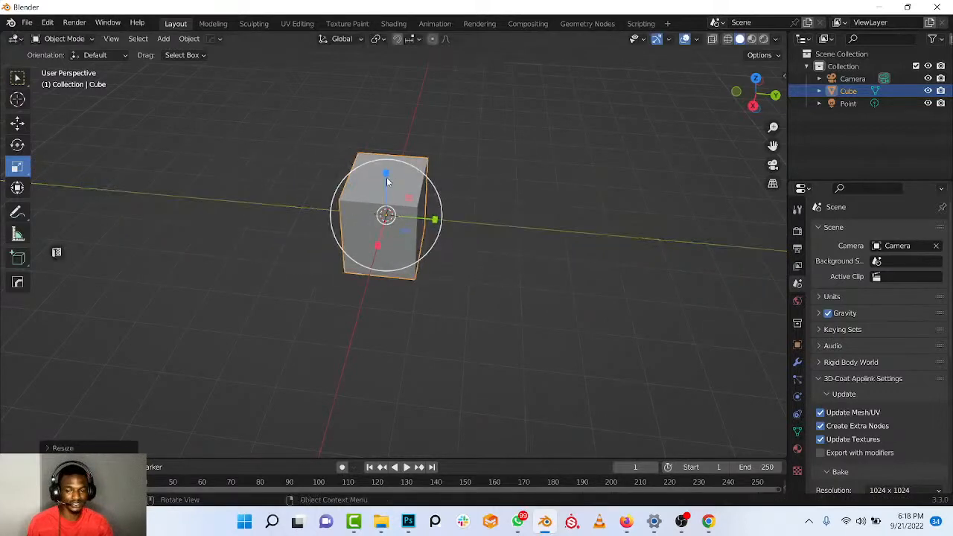
{"action": "mouse_move", "coordinate": [386, 178]}
{"action": "left_mouse_down"}
{"action": "mouse_move", "coordinate": [390, 117]}
{"action": "mouse_move", "coordinate": [381, 190]}
{"action": "left_mouse_up"}
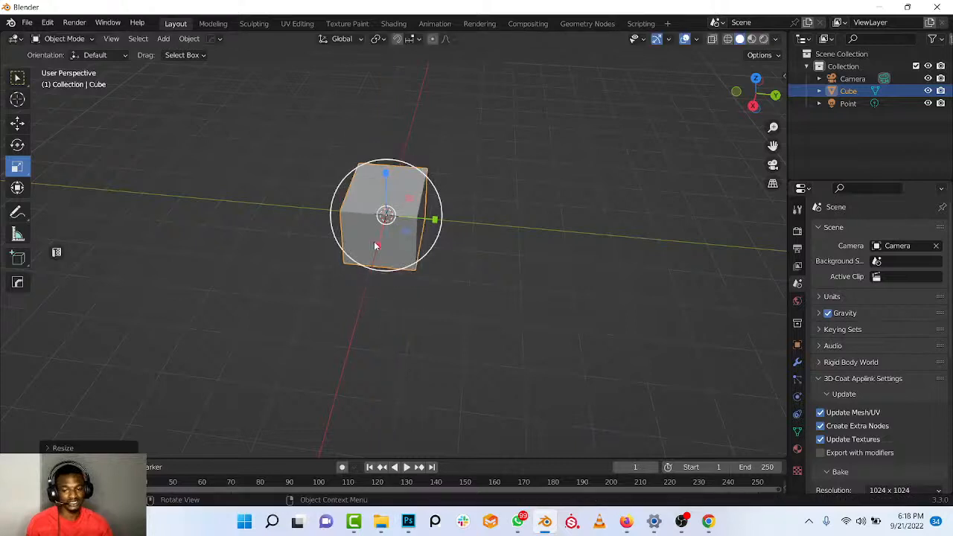
{"action": "mouse_move", "coordinate": [376, 245]}
{"action": "left_mouse_down"}
{"action": "mouse_move", "coordinate": [370, 293]}
{"action": "mouse_move", "coordinate": [388, 221]}
{"action": "mouse_move", "coordinate": [389, 262]}
{"action": "mouse_move", "coordinate": [392, 241]}
{"action": "mouse_move", "coordinate": [389, 251]}
{"action": "left_mouse_up"}
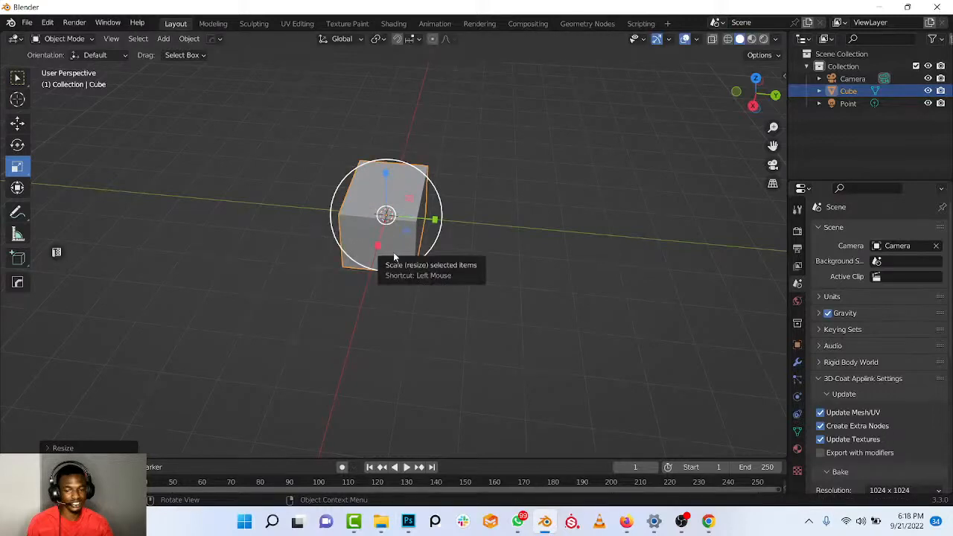
{"action": "key", "text": "alt+s"}
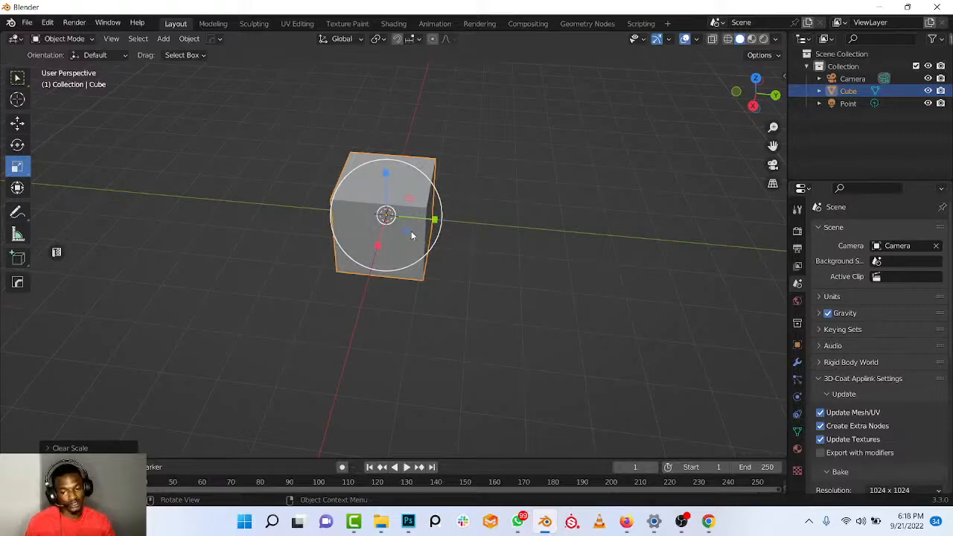
Scale the cube along two axes at a time with the gizmo's plane handles, and clear its scale.
{"action": "middle_click_drag", "start_coordinate": [440, 267], "coordinate": [426, 232]}
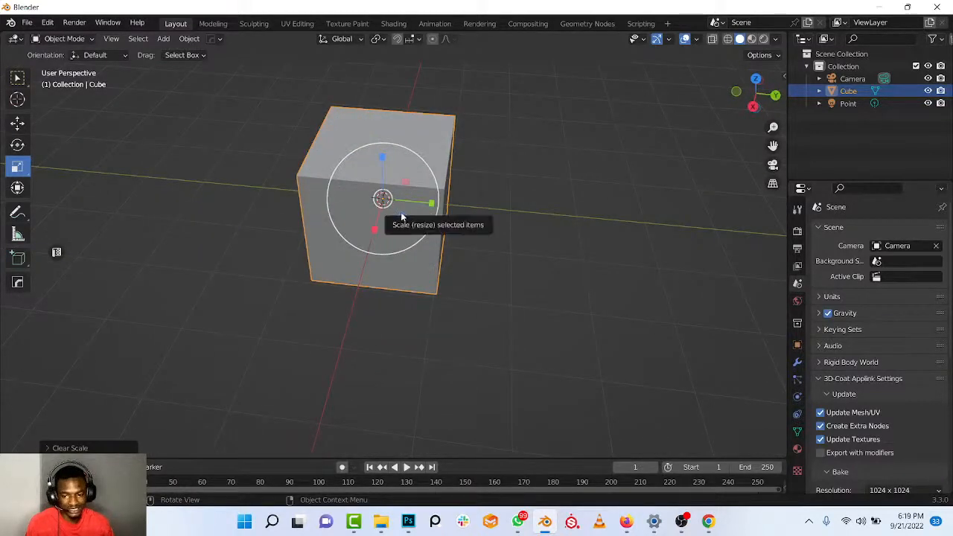
{"action": "left_click_drag", "start_coordinate": [402, 214], "coordinate": [422, 259]}
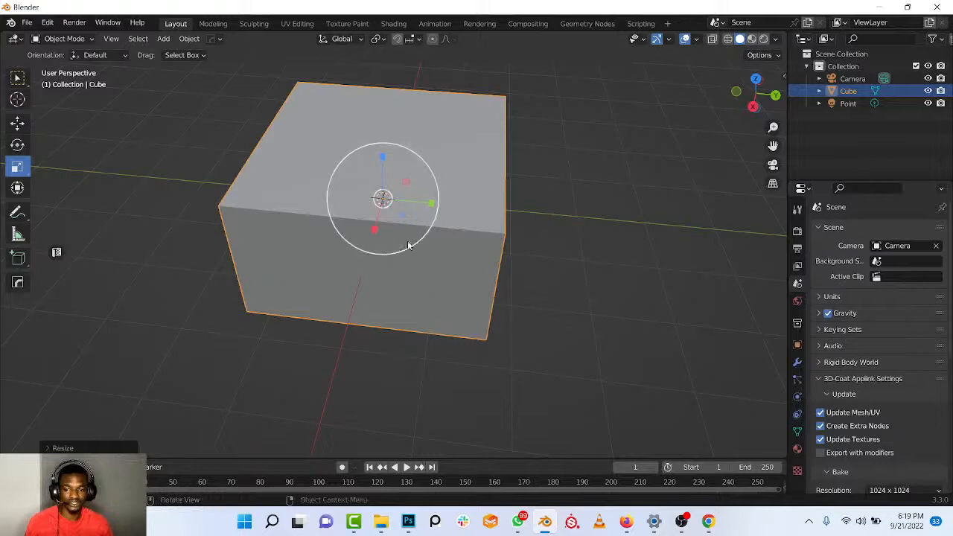
{"action": "middle_click_drag", "start_coordinate": [408, 246], "coordinate": [409, 218]}
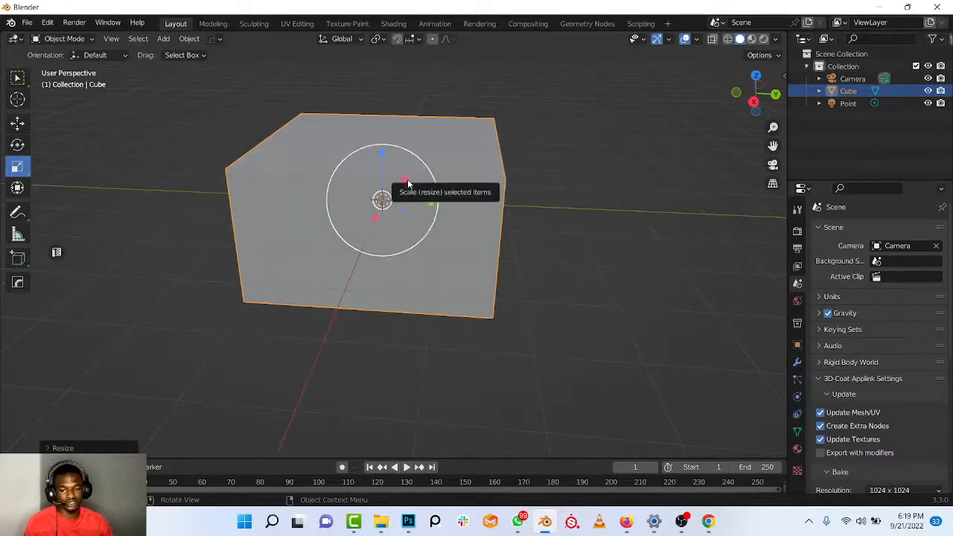
{"action": "left_click_drag", "start_coordinate": [408, 184], "coordinate": [450, 170]}
{"action": "scroll", "coordinate": [462, 211], "scroll_direction": "down", "scroll_amount": 5}
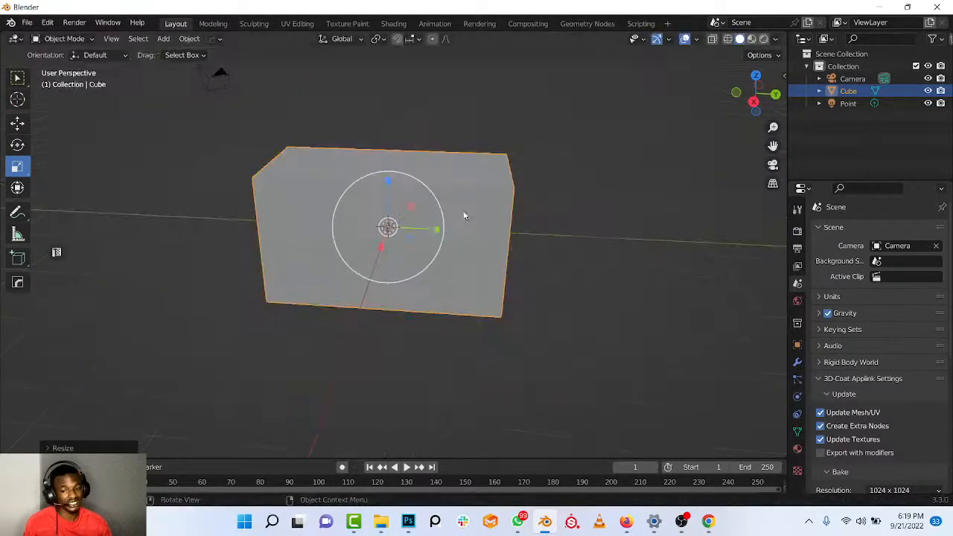
{"action": "middle_click_drag", "start_coordinate": [435, 228], "coordinate": [503, 213]}
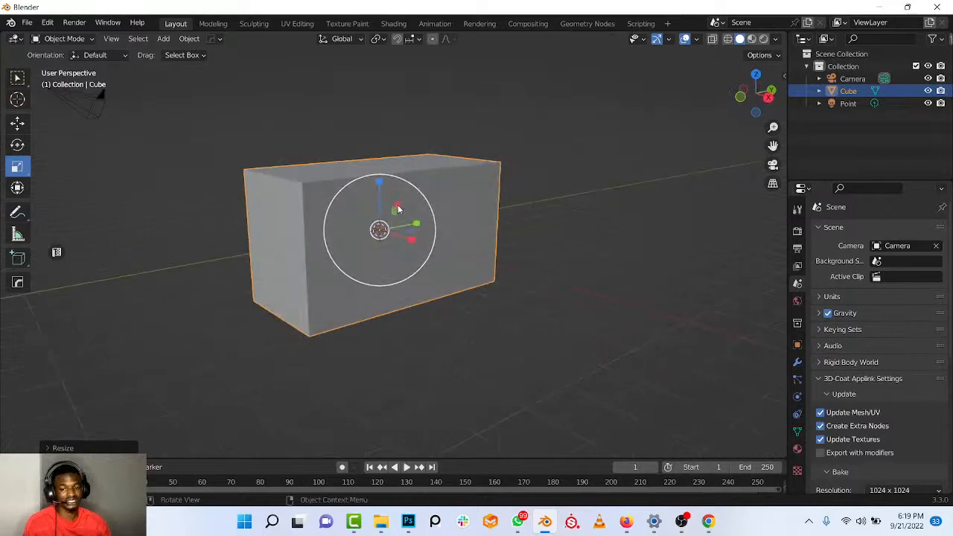
{"action": "left_click_drag", "start_coordinate": [398, 210], "coordinate": [439, 223]}
{"action": "middle_click_drag", "start_coordinate": [439, 223], "coordinate": [383, 218]}
{"action": "mouse_move", "coordinate": [384, 207]}
{"action": "left_mouse_down"}
{"action": "mouse_move", "coordinate": [313, 209]}
{"action": "mouse_move", "coordinate": [384, 222]}
{"action": "mouse_move", "coordinate": [376, 224]}
{"action": "left_mouse_up"}
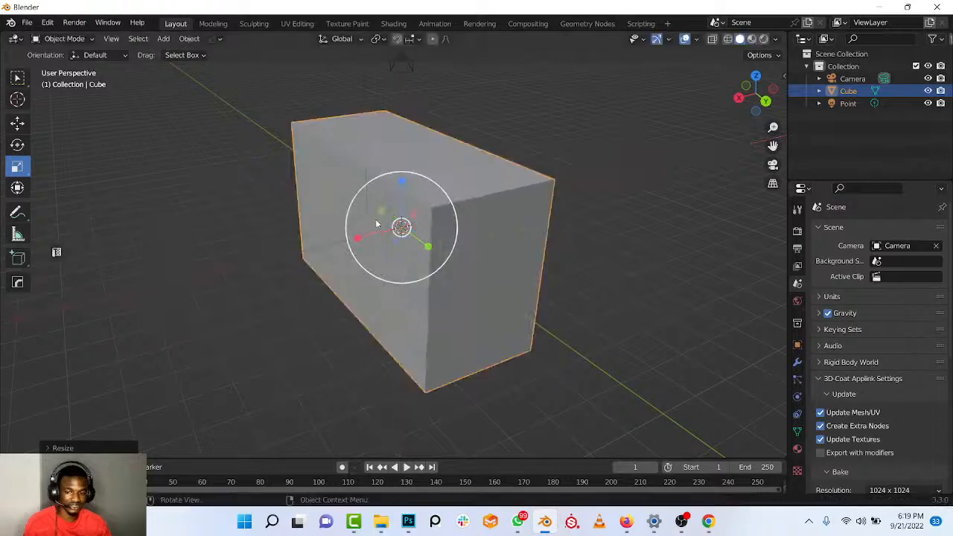
{"action": "middle_click_drag", "start_coordinate": [376, 223], "coordinate": [473, 214]}
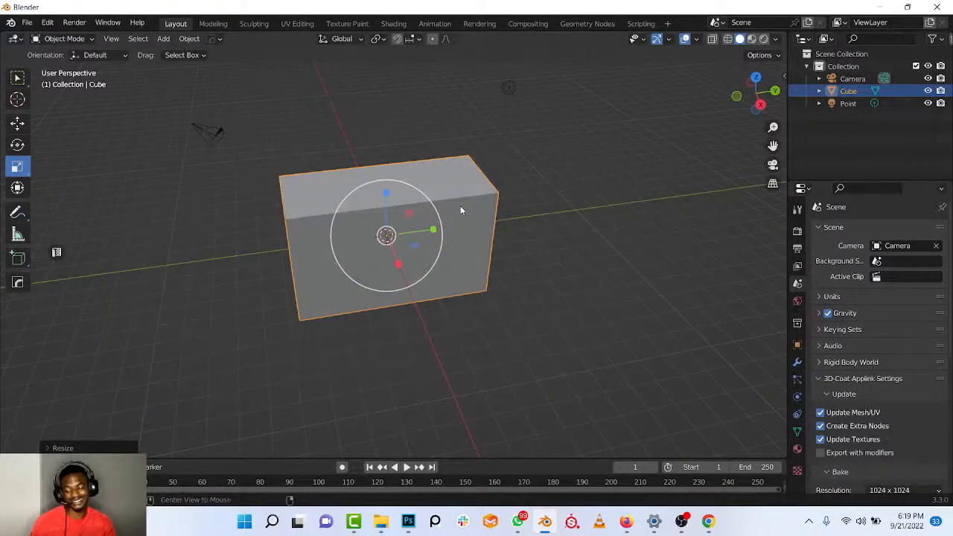
{"action": "key", "text": "alt+s"}
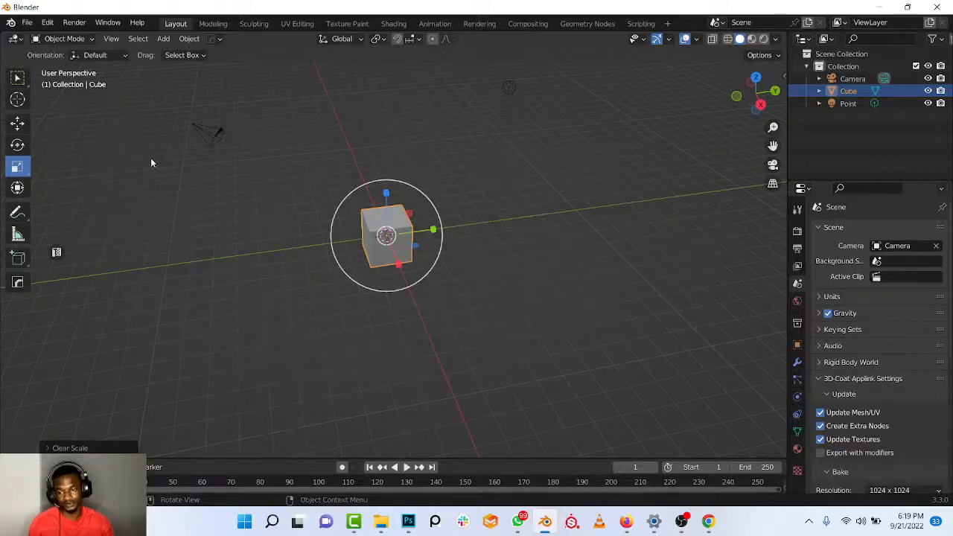
Move the cube freely away from the origin, and clear its location.
{"action": "key", "text": "g"}
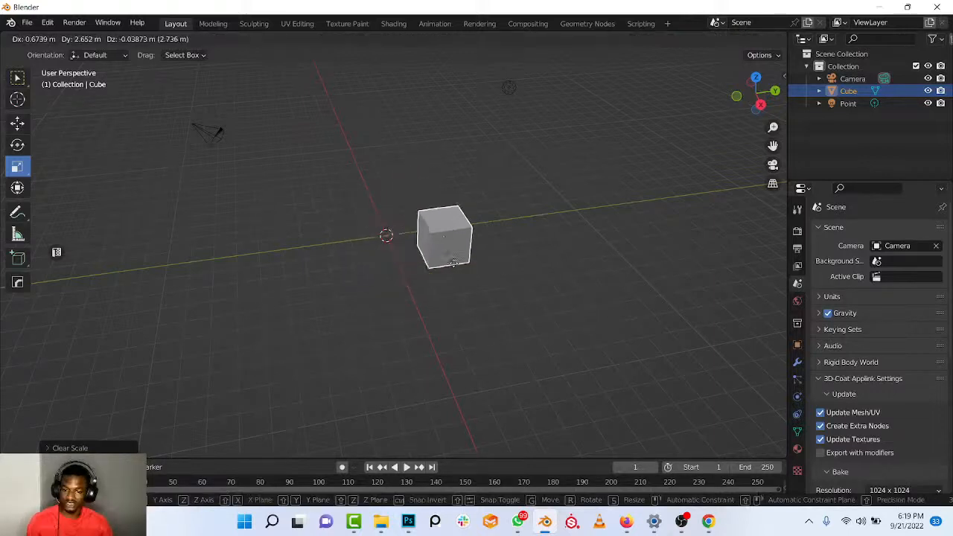
{"action": "right_click", "coordinate": [438, 213]}
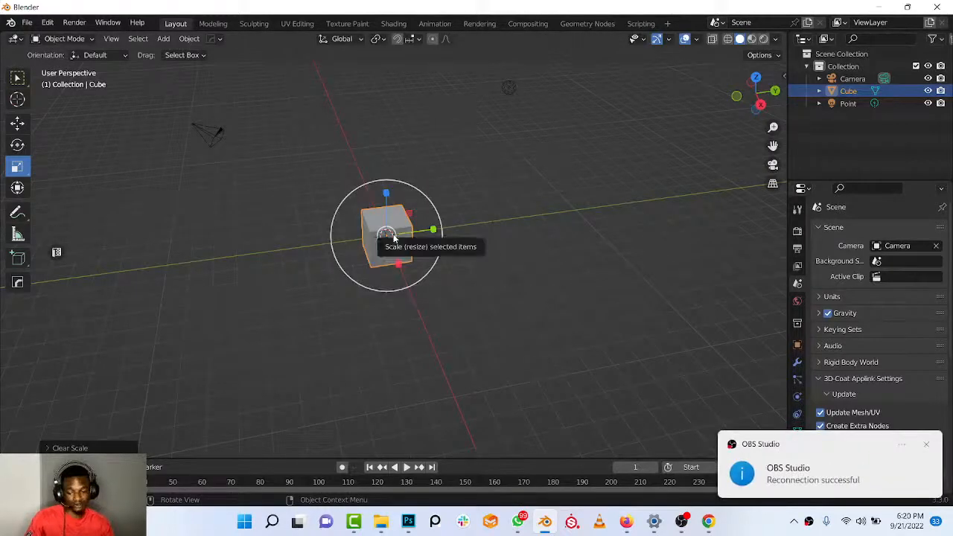
{"action": "key", "text": "g"}
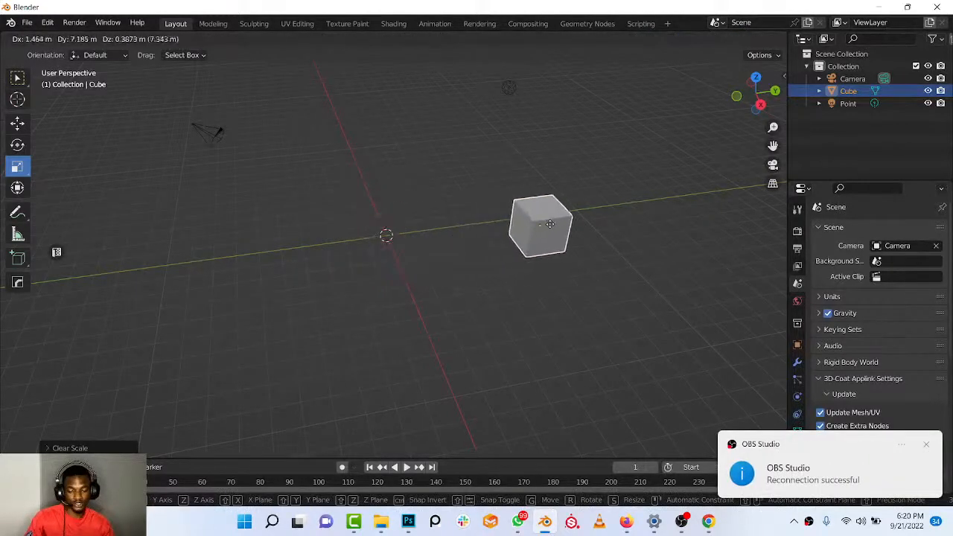
{"action": "left_click", "coordinate": [585, 228]}
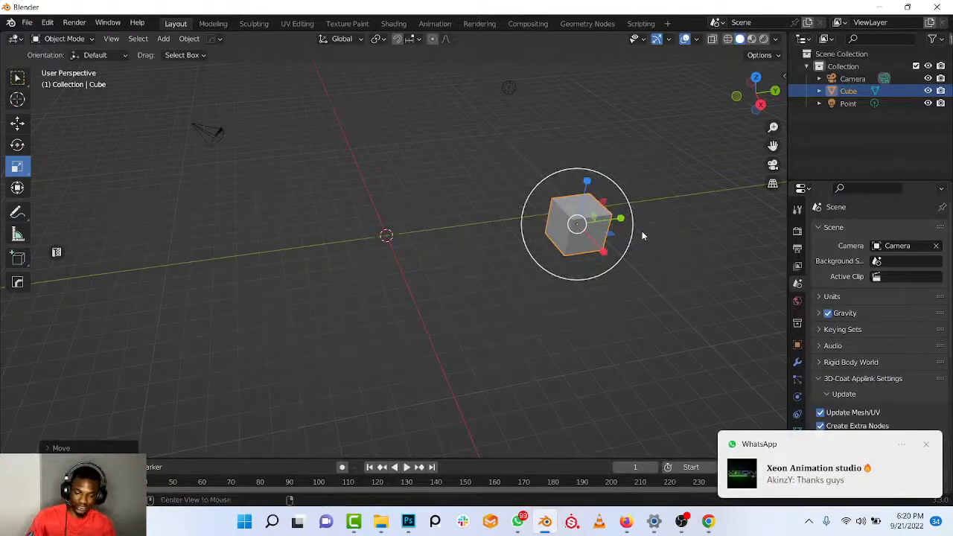
{"action": "key", "text": "alt+g"}
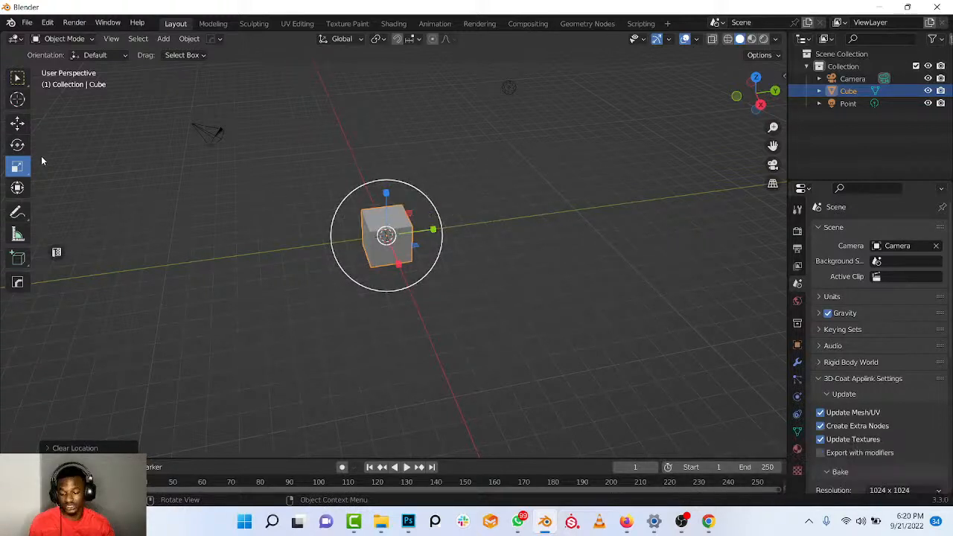
Activate the Move tool and try moving the cube separately along the global X, Y and Z axes.
{"action": "left_click", "coordinate": [17, 146]}
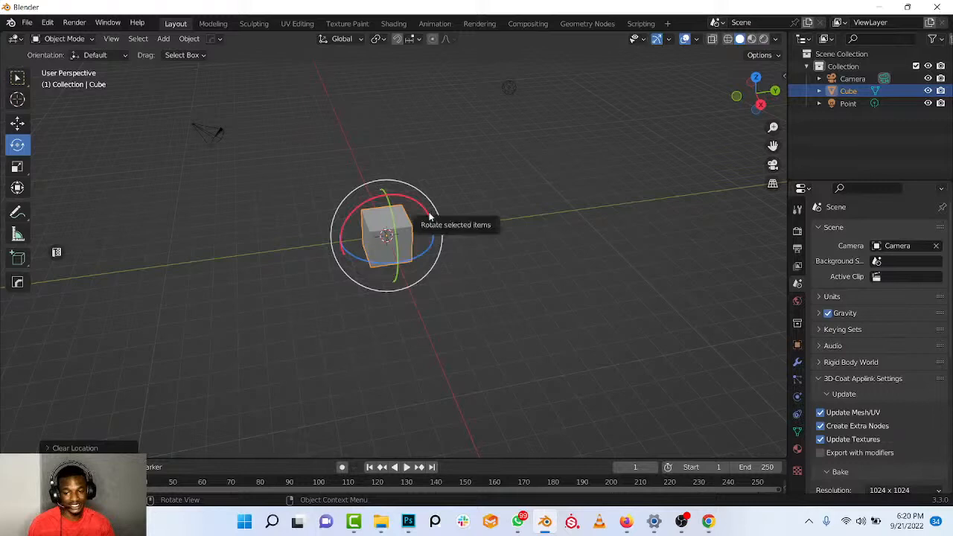
{"action": "left_click_drag", "start_coordinate": [428, 215], "coordinate": [398, 177]}
{"action": "left_click", "coordinate": [17, 123]}
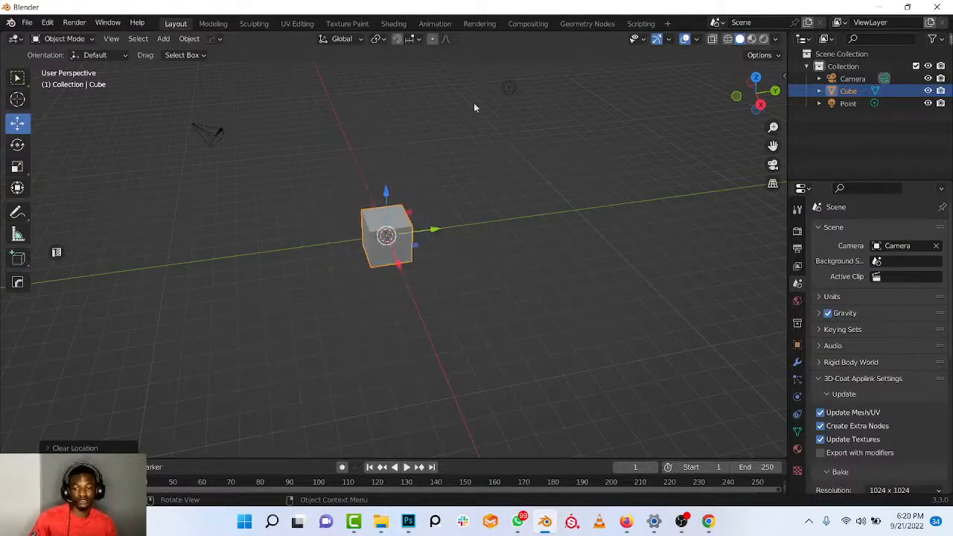
{"action": "key", "text": "g"}
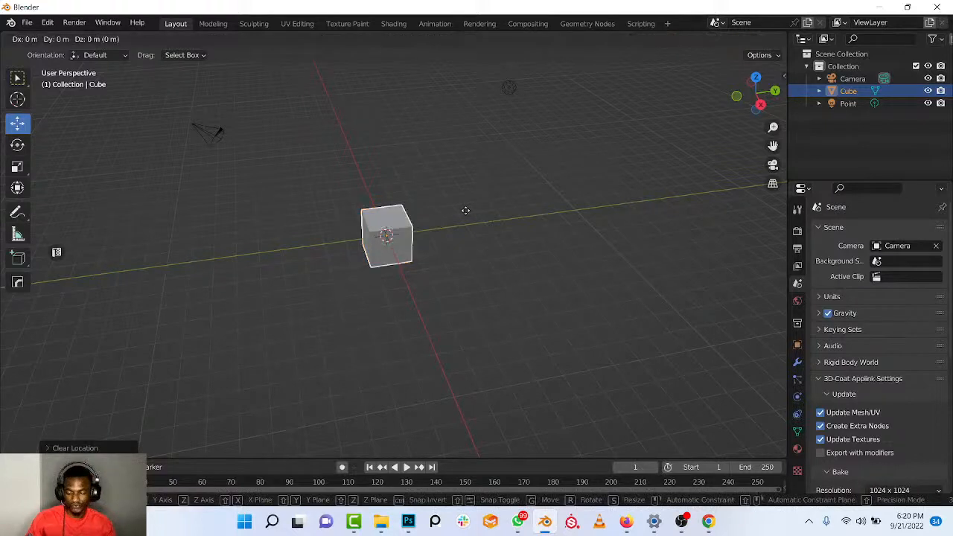
{"action": "key", "text": "x"}
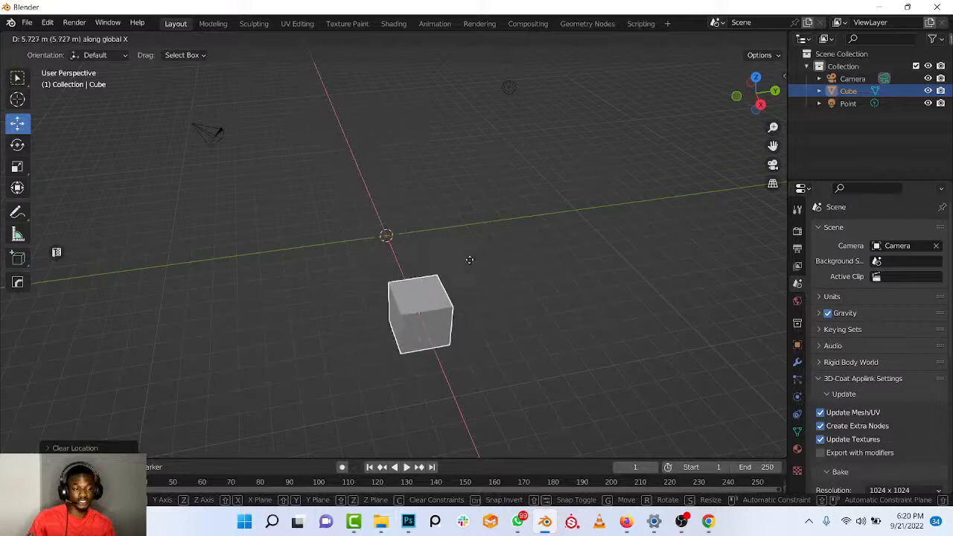
{"action": "left_click", "coordinate": [426, 231]}
{"action": "key", "text": "g"}
{"action": "key", "text": "y"}
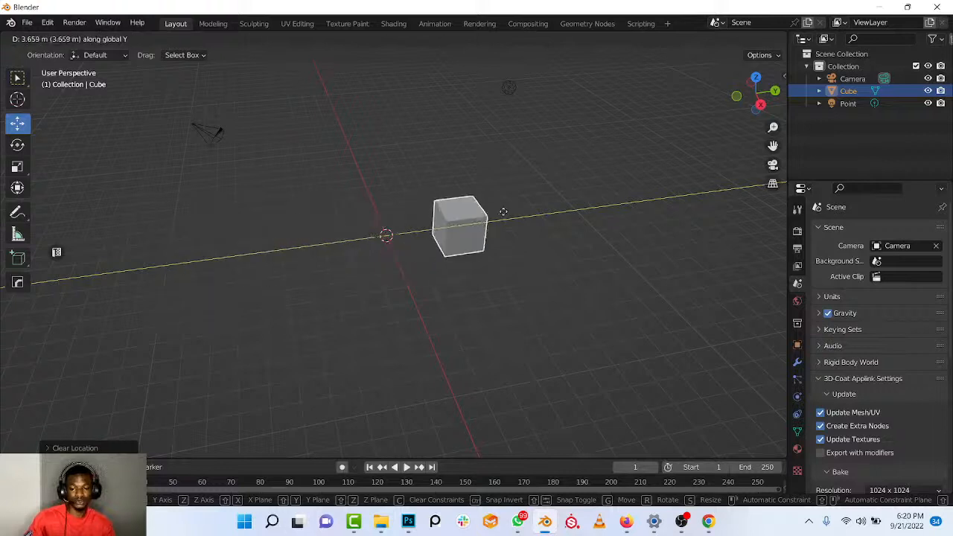
{"action": "right_click", "coordinate": [379, 214]}
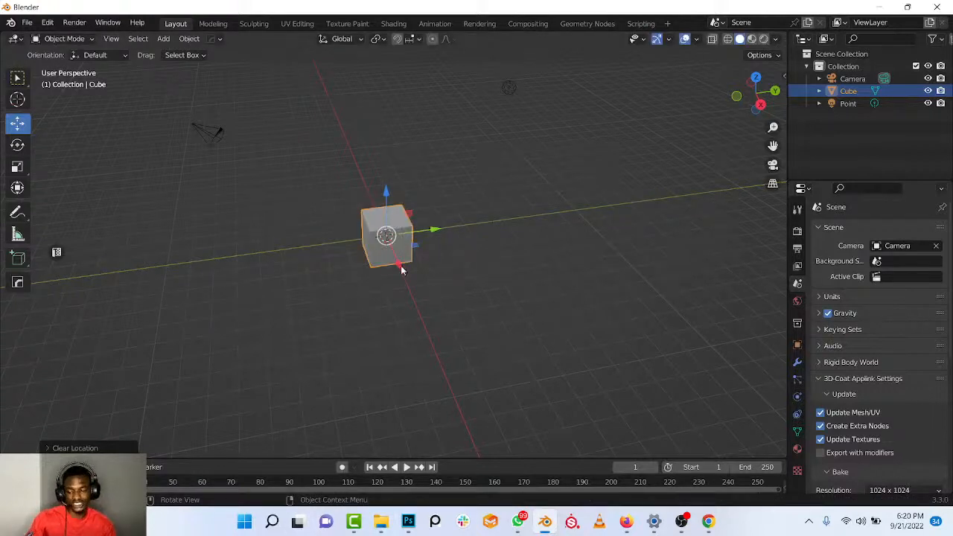
{"action": "key", "text": "g"}
{"action": "key", "text": "z"}
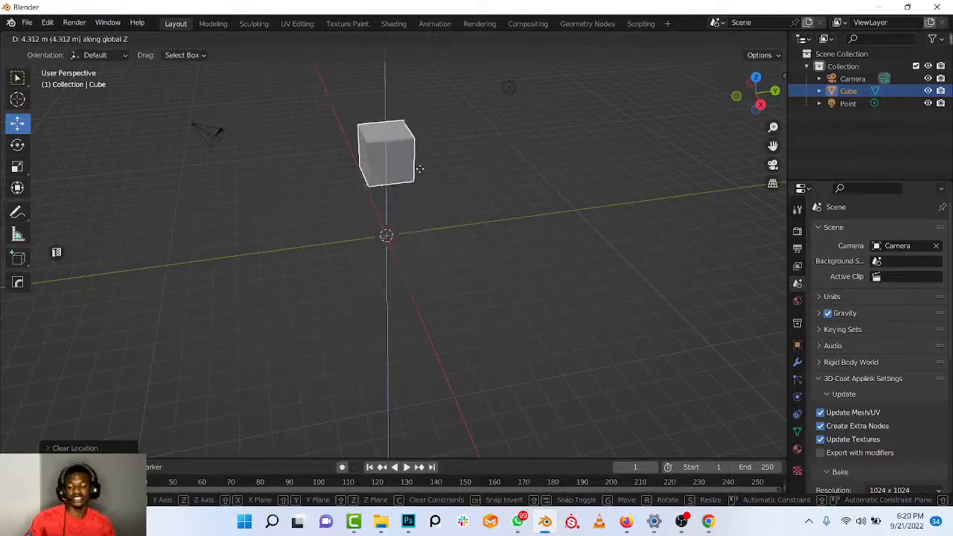
{"action": "right_click", "coordinate": [419, 315]}
Activate the Rotate tool and try rotating the cube separately about the global X, Y and Z axes.
{"action": "left_click", "coordinate": [17, 145]}
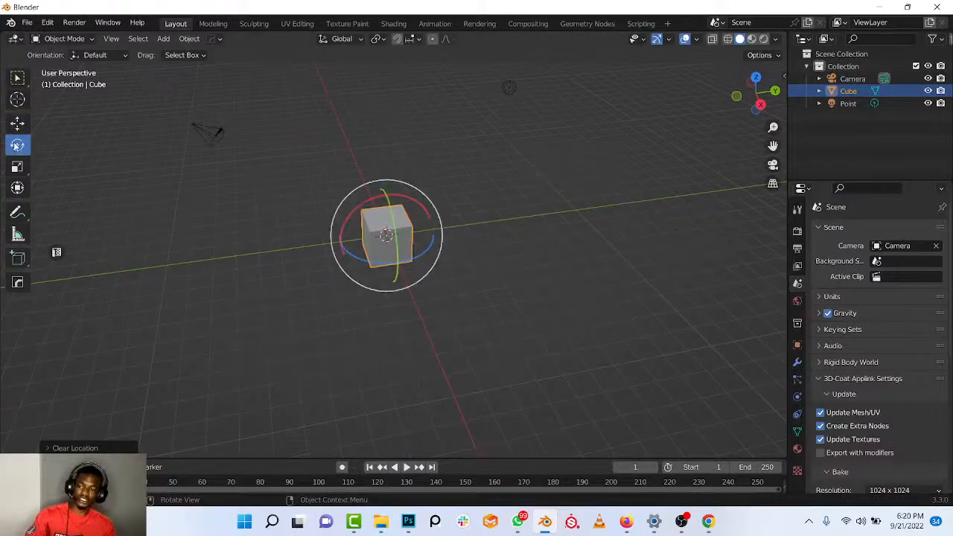
{"action": "left_click_drag", "start_coordinate": [434, 230], "coordinate": [414, 153]}
{"action": "key", "text": "x"}
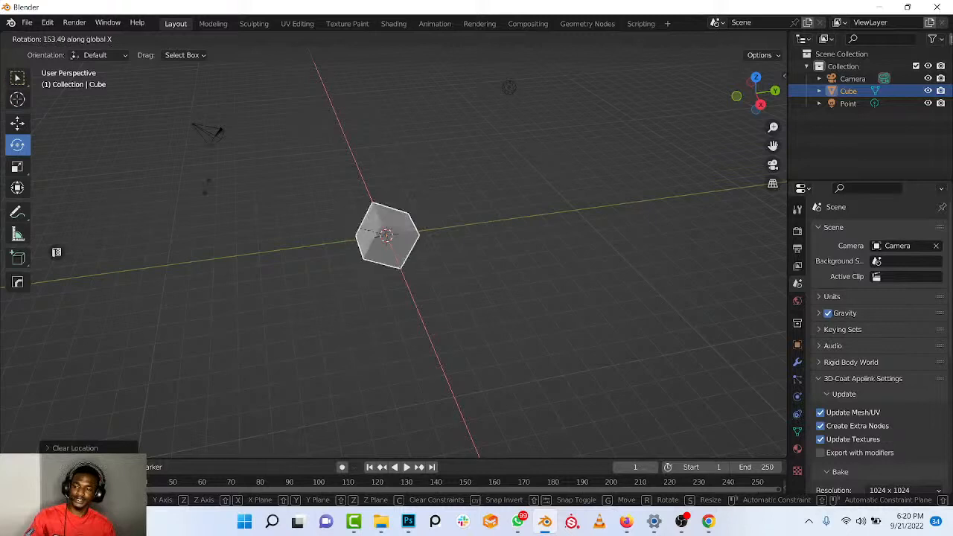
{"action": "left_click_drag", "start_coordinate": [408, 252], "coordinate": [408, 252]}
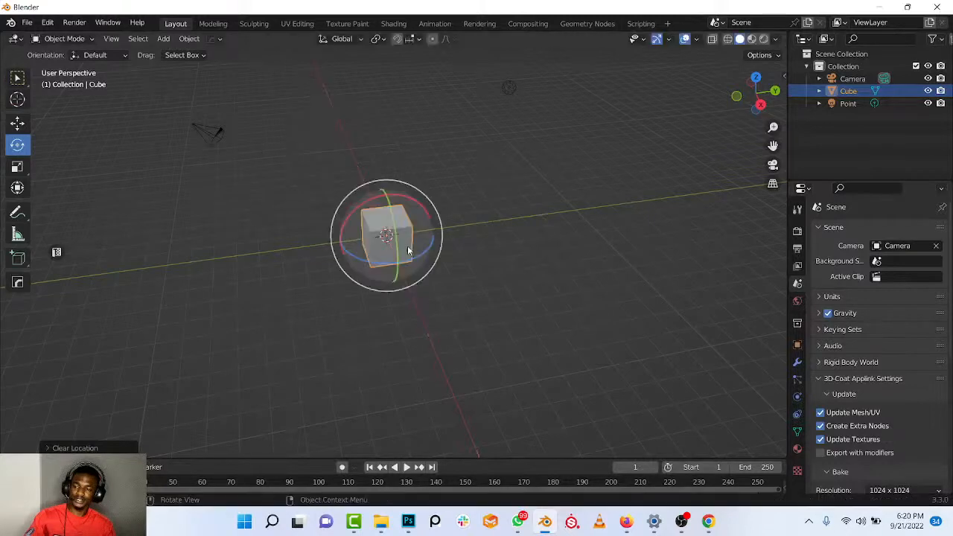
{"action": "key", "text": "r"}
{"action": "key", "text": "y"}
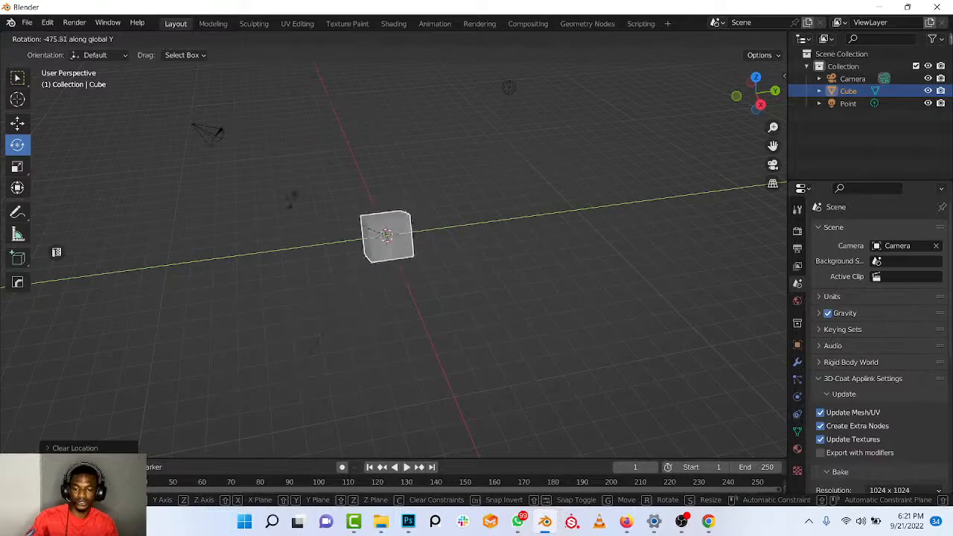
{"action": "left_click", "coordinate": [310, 276]}
{"action": "left_click_drag", "start_coordinate": [332, 235], "coordinate": [333, 237]}
{"action": "key", "text": "z"}
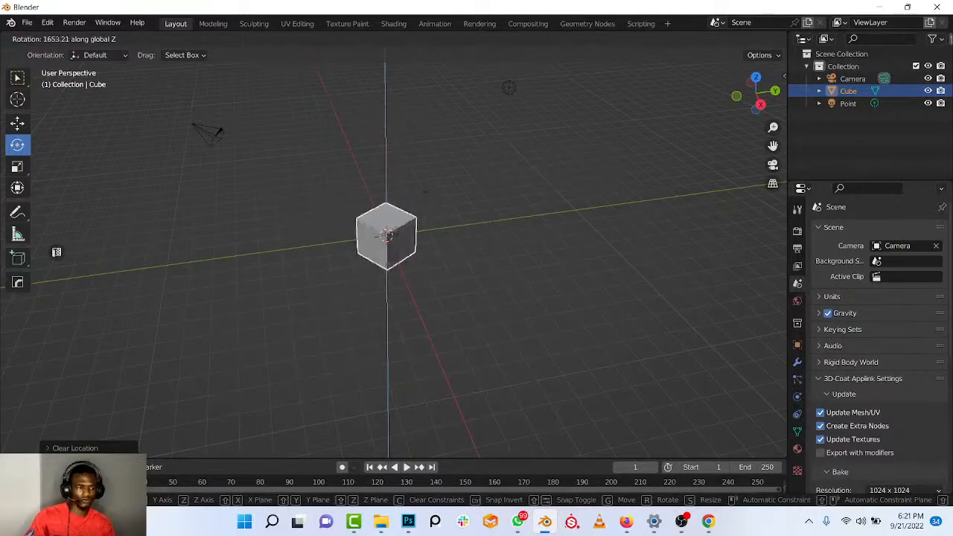
{"action": "left_click", "coordinate": [173, 196]}
Activate the Scale tool and try enlarging the cube uniformly.
{"action": "left_click", "coordinate": [15, 170]}
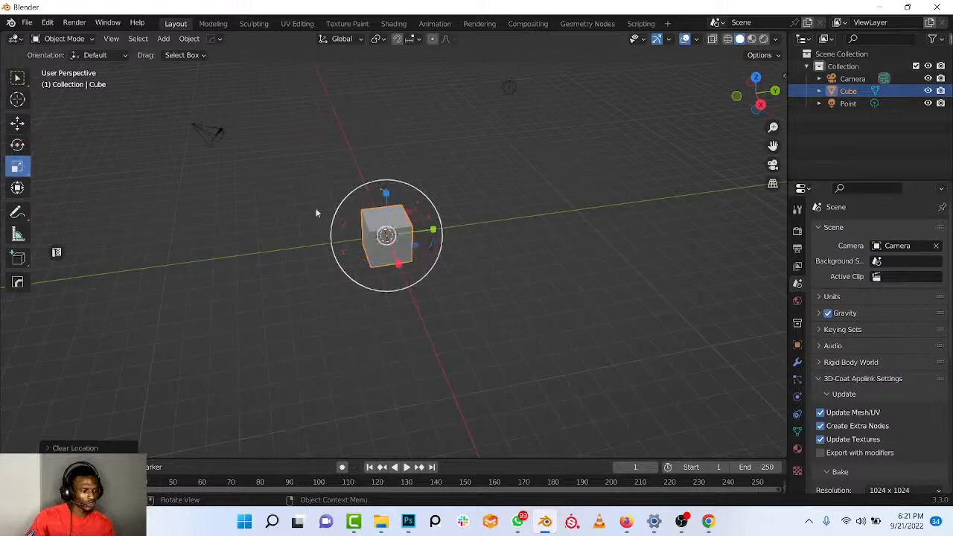
{"action": "key", "text": "s"}
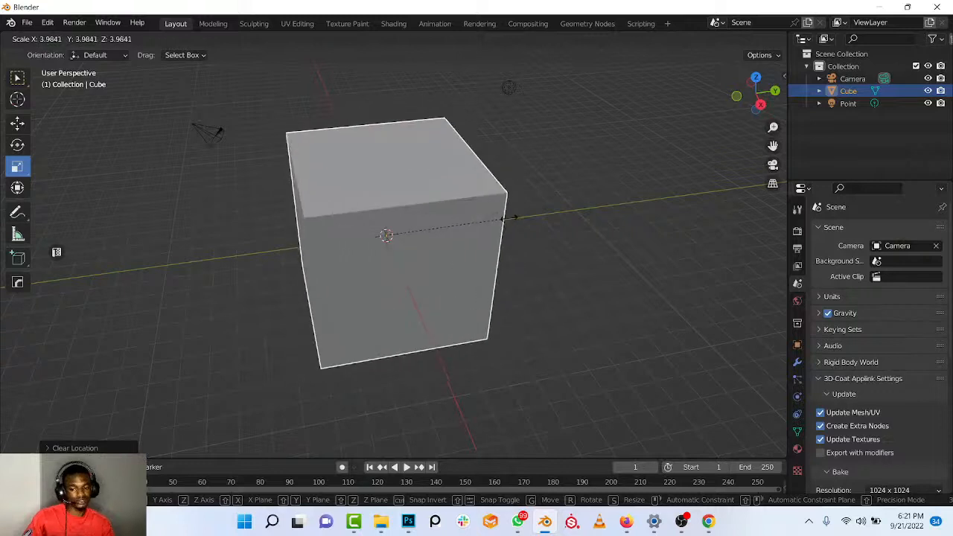
{"action": "left_click", "coordinate": [402, 204]}
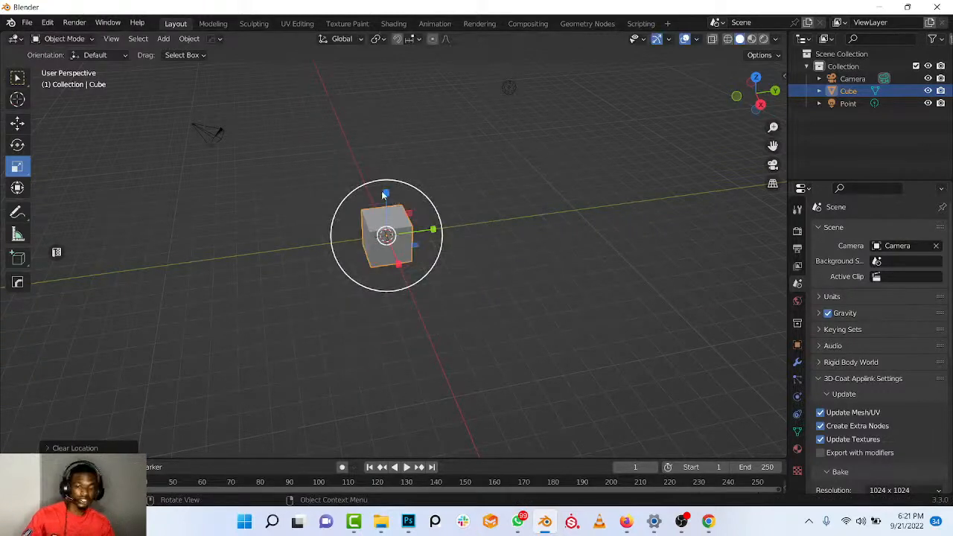
Try scaling the cube along the global X axis, along Y and along Z.
{"action": "left_click", "coordinate": [444, 218]}
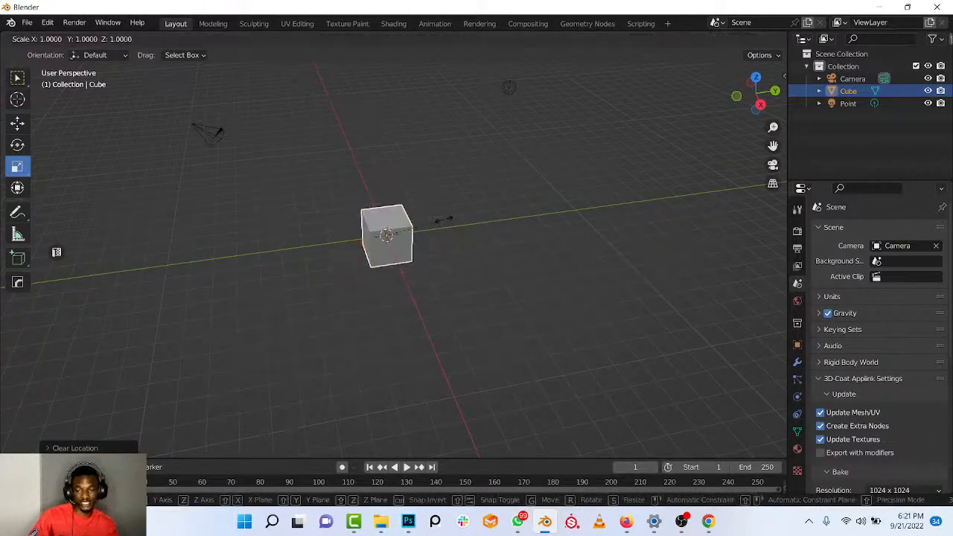
{"action": "key", "text": "x"}
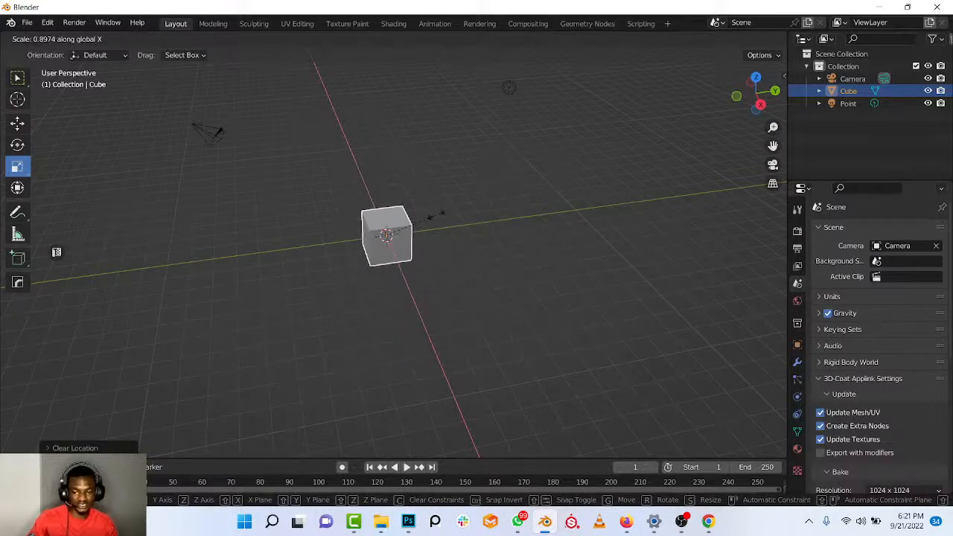
{"action": "key", "text": "y"}
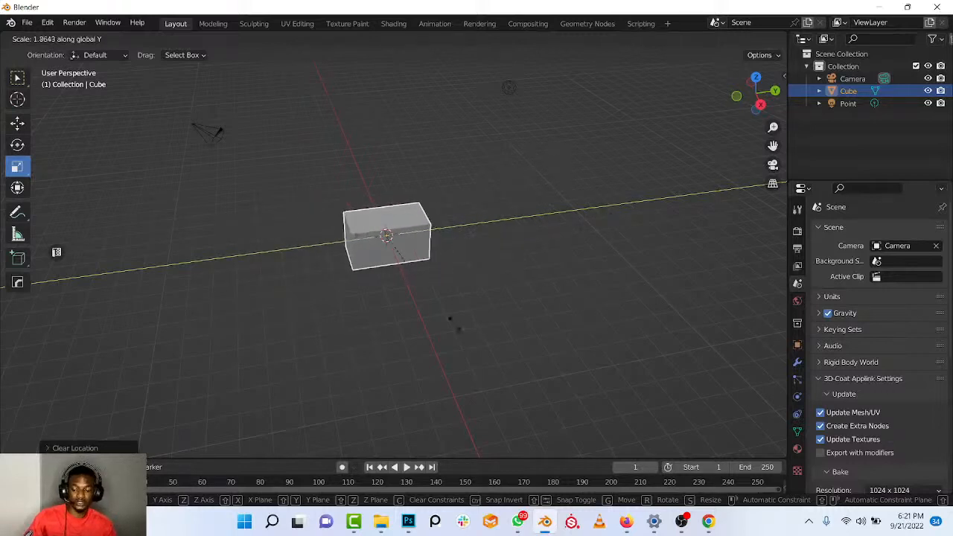
{"action": "key", "text": "z"}
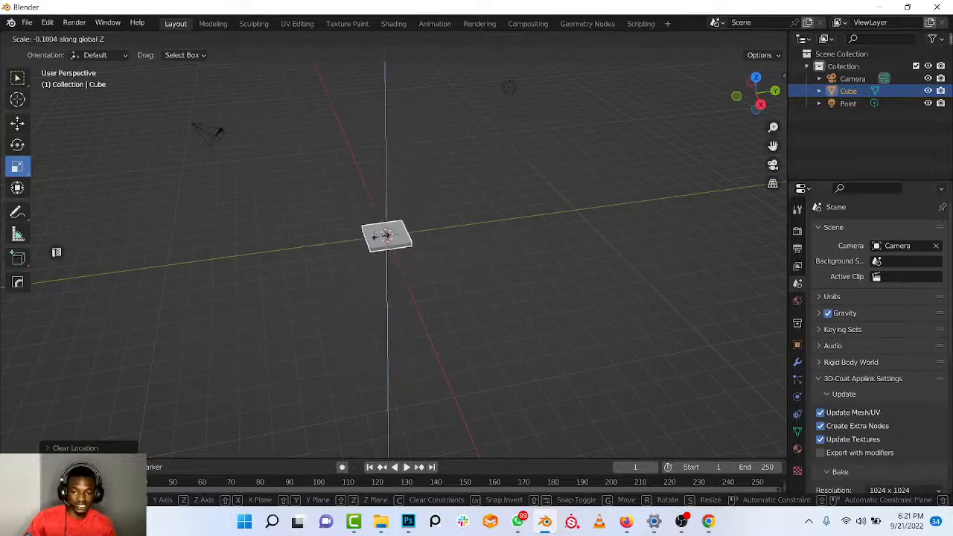
{"action": "key", "text": "Escape"}
Switch the viewport to the back orthographic view of the cube.
{"action": "middle_click_drag", "start_coordinate": [424, 286], "coordinate": [536, 223]}
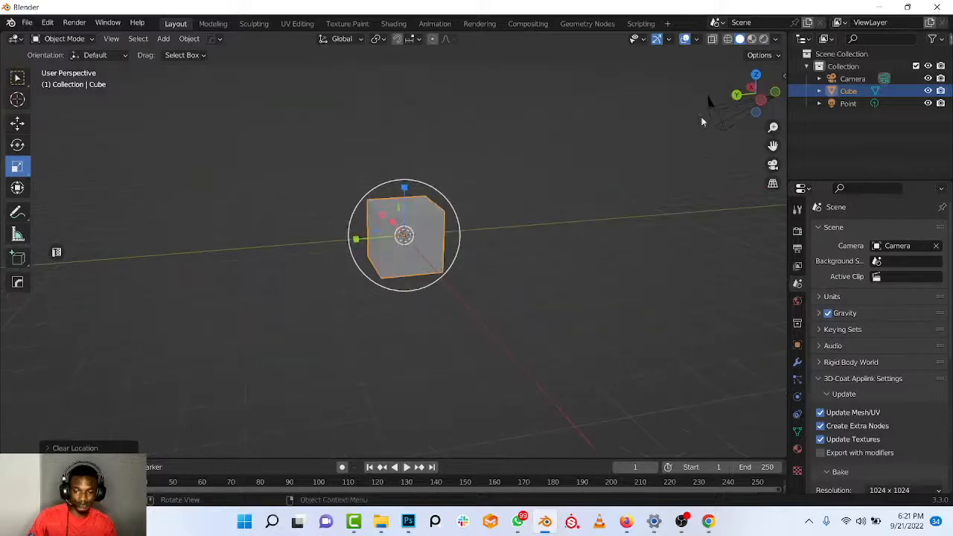
{"action": "left_click", "coordinate": [736, 95]}
{"action": "middle_click_drag", "start_coordinate": [451, 200], "coordinate": [455, 236], "text": "shift"}
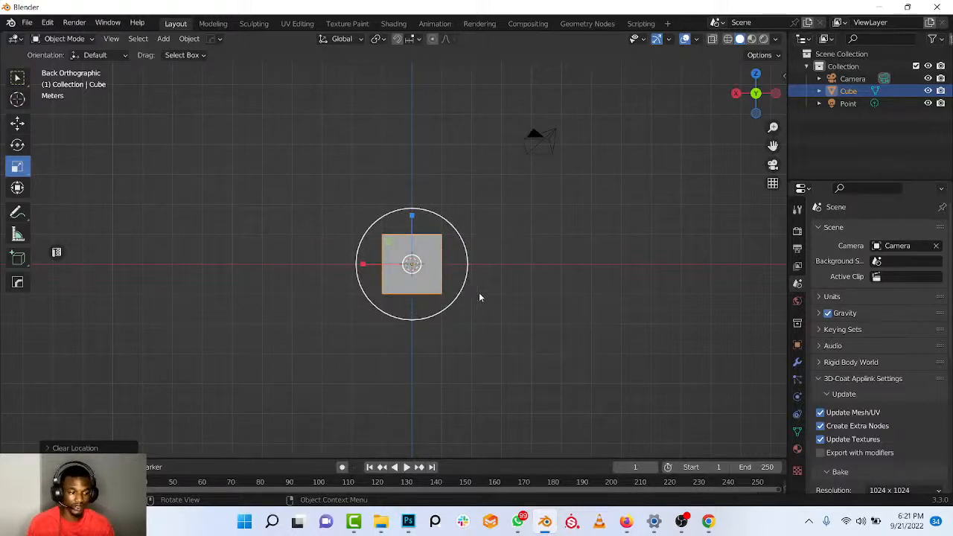
Try moving the cube along the global Y axis in an angled perspective view.
{"action": "middle_click_drag", "start_coordinate": [479, 298], "coordinate": [455, 307]}
{"action": "key", "text": "g"}
{"action": "key", "text": "y"}
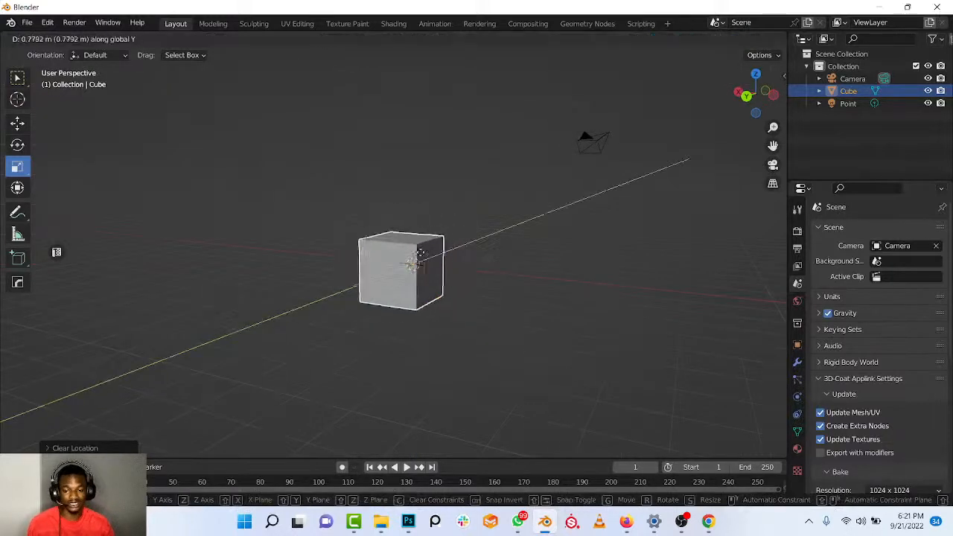
{"action": "right_click", "coordinate": [428, 266]}
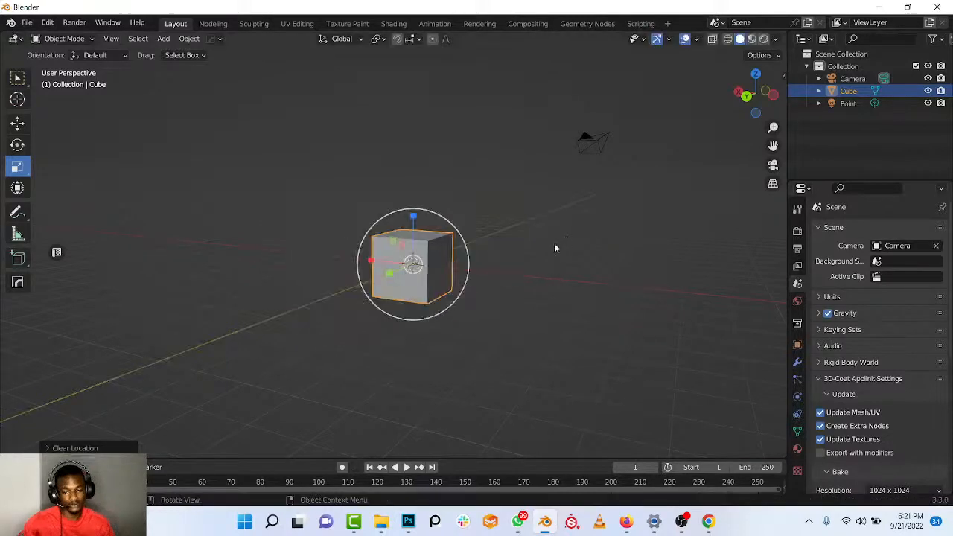
{"action": "scroll", "coordinate": [469, 286], "scroll_direction": "down", "scroll_amount": 2}
{"action": "middle_click_drag", "start_coordinate": [468, 291], "coordinate": [528, 290]}
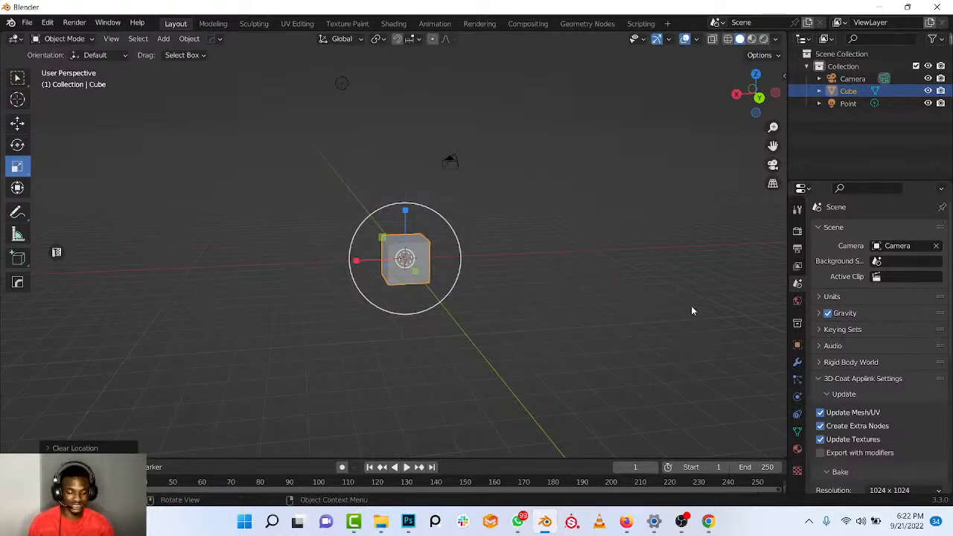
{"action": "middle_click_drag", "start_coordinate": [447, 223], "coordinate": [488, 278]}
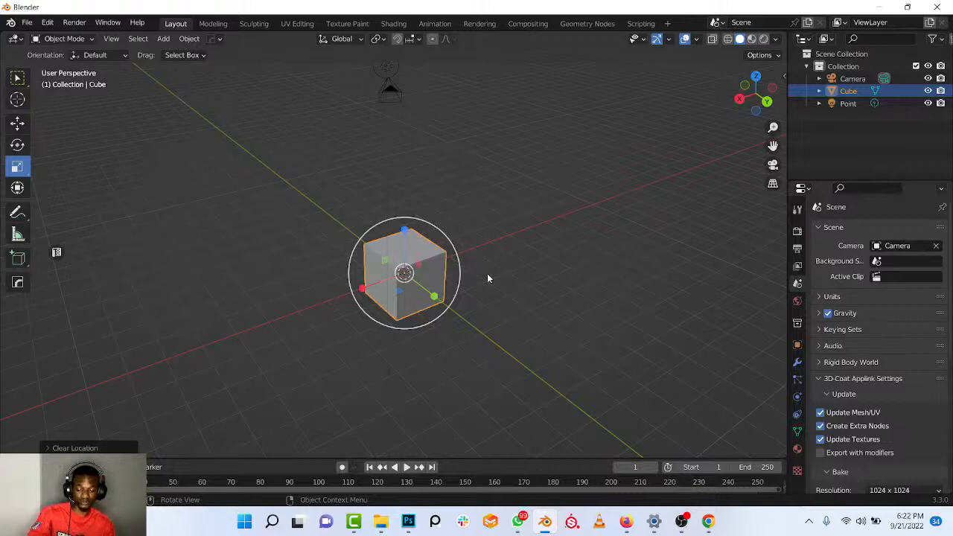
Check the Emulate Numpad option in the Input preferences, and close the preferences.
{"action": "left_click", "coordinate": [47, 22]}
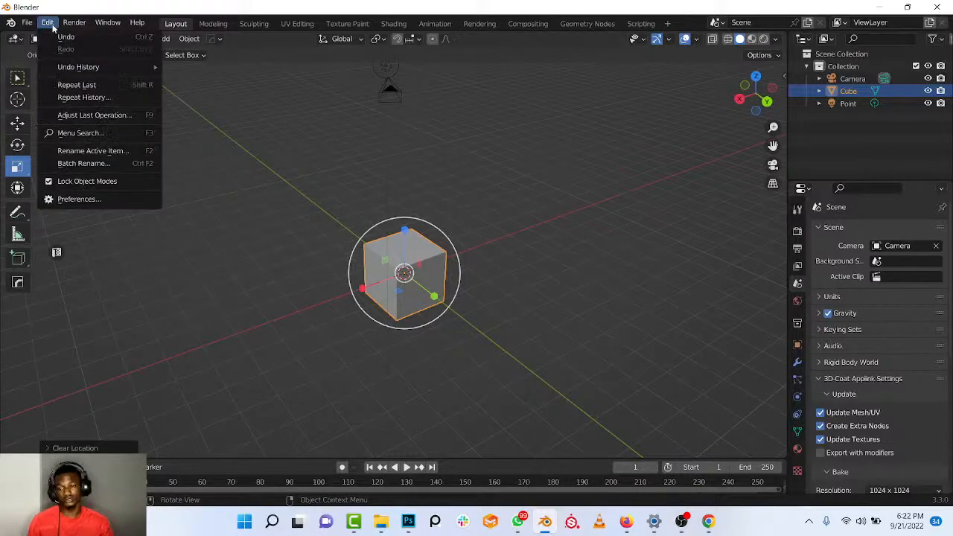
{"action": "left_click", "coordinate": [78, 199]}
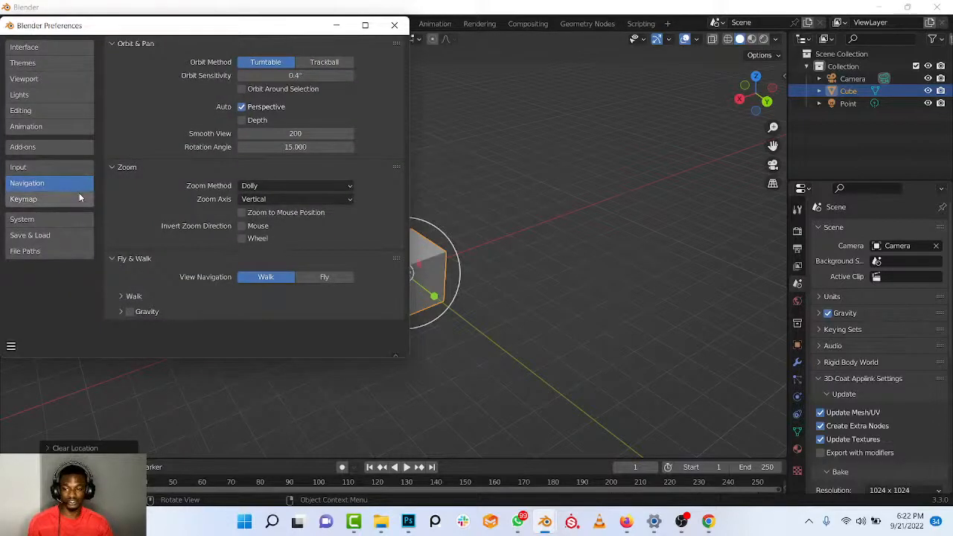
{"action": "left_click", "coordinate": [44, 168]}
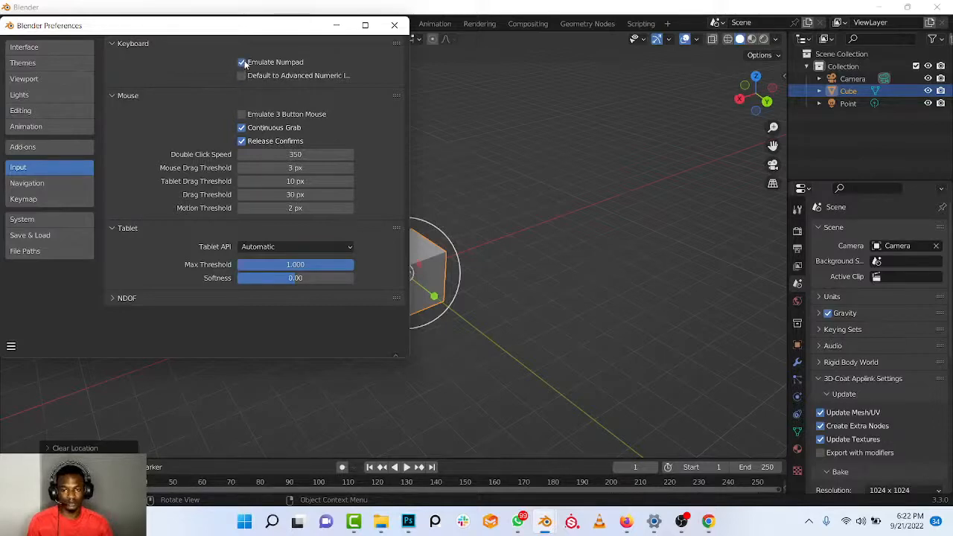
{"action": "left_click", "coordinate": [394, 25]}
Show the cube in the front orthographic view and in the right orthographic view.
{"action": "middle_click_drag", "start_coordinate": [406, 249], "coordinate": [439, 259]}
{"action": "key", "text": "1"}
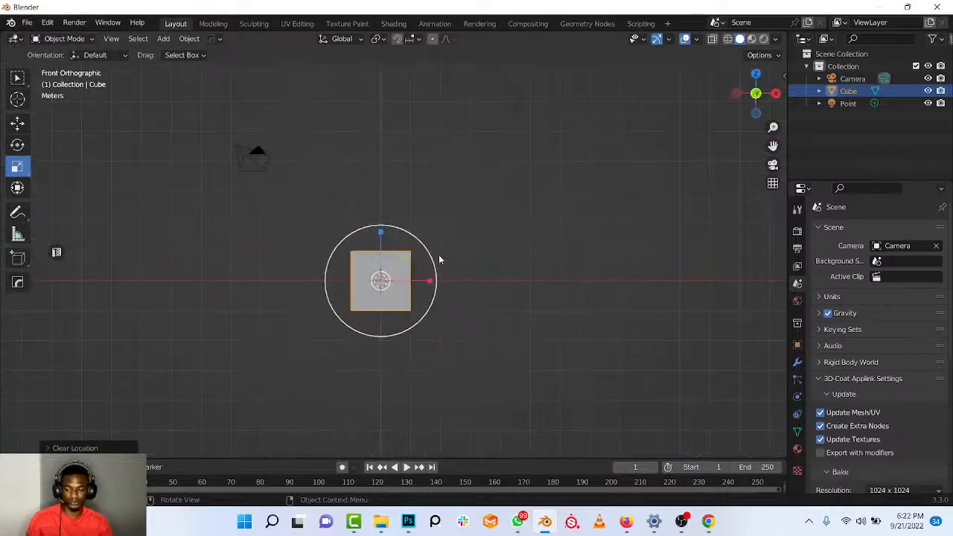
{"action": "key", "text": "3"}
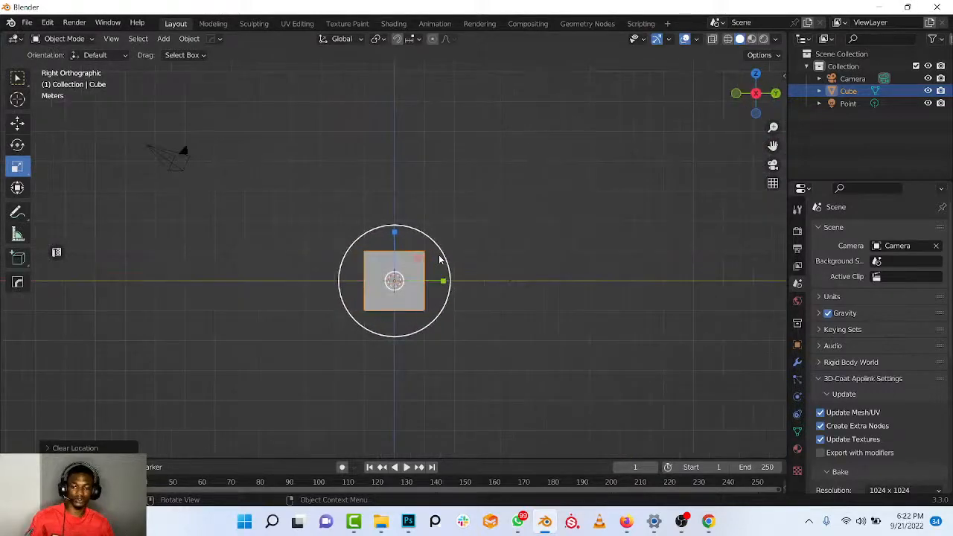
Show the cube in the top orthographic view, and return to an angled perspective view.
{"action": "key", "text": "7"}
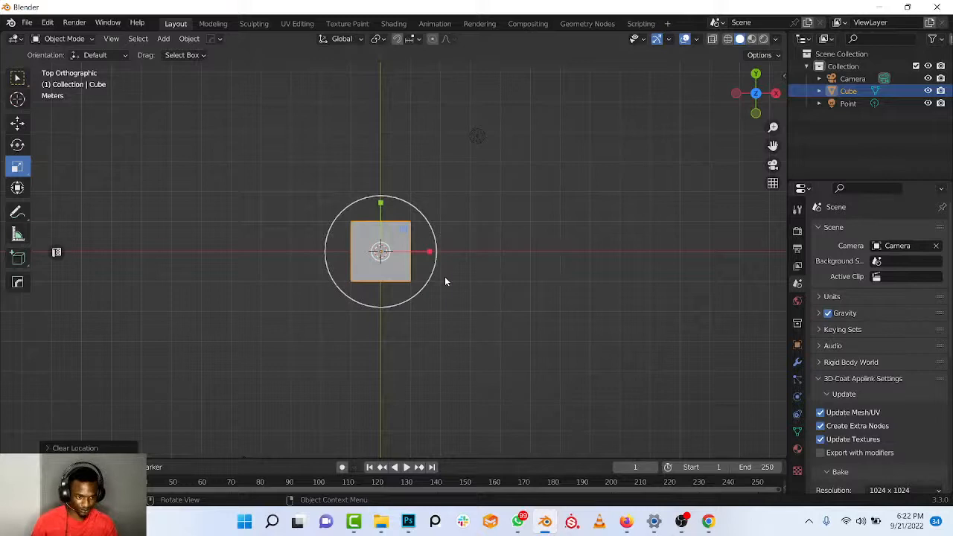
{"action": "scroll", "coordinate": [426, 360], "scroll_direction": "down", "scroll_amount": 2}
{"action": "middle_click_drag", "start_coordinate": [426, 360], "coordinate": [427, 259]}
{"action": "scroll", "coordinate": [415, 278], "scroll_direction": "down", "scroll_amount": 1}
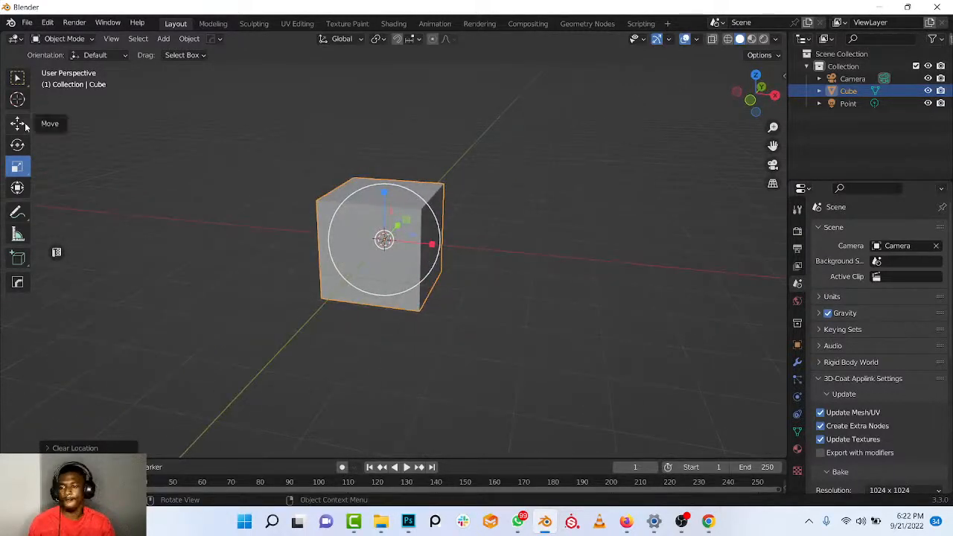
{"action": "middle_click_drag", "start_coordinate": [283, 158], "coordinate": [377, 191]}
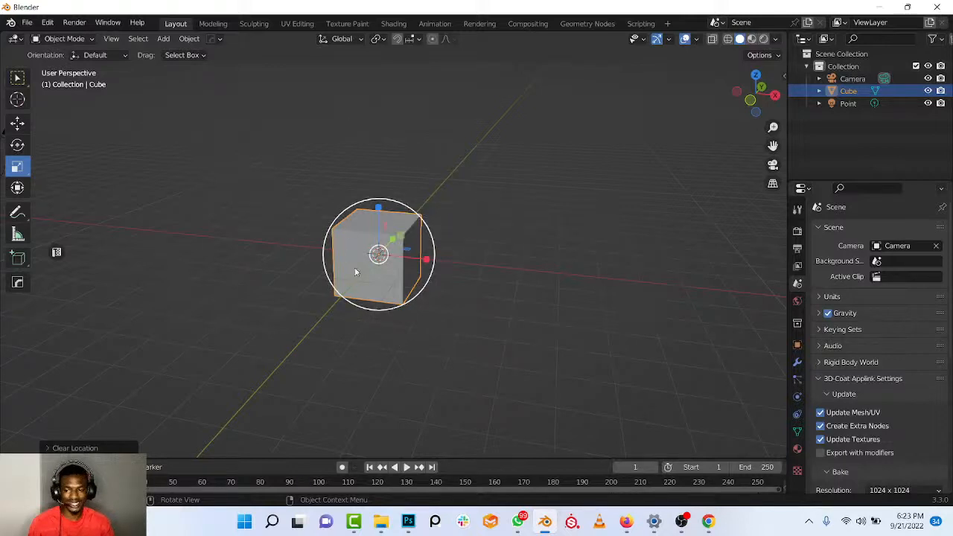
Activate the Move tool and add a Monkey mesh to the scene at the cube's location.
{"action": "left_click", "coordinate": [18, 124]}
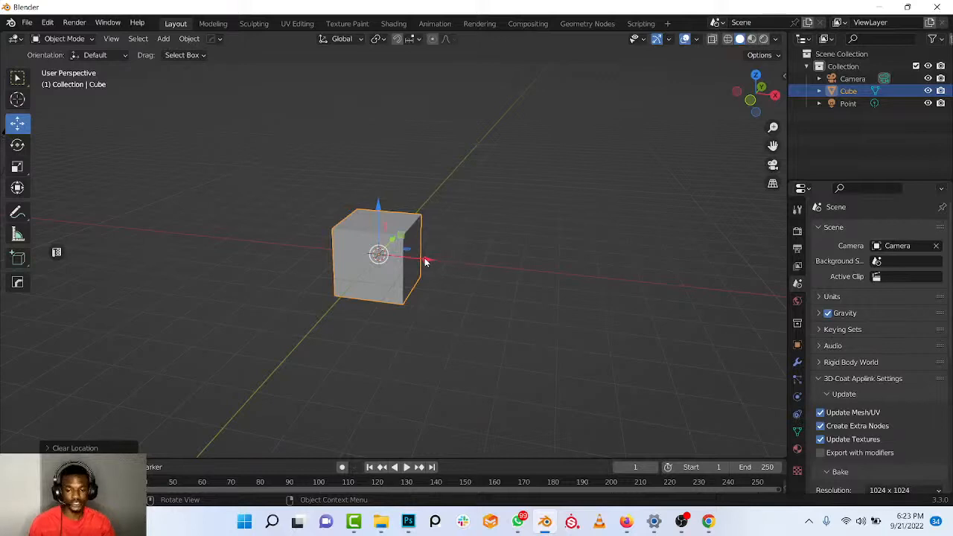
{"action": "middle_click_drag", "start_coordinate": [423, 262], "coordinate": [491, 275]}
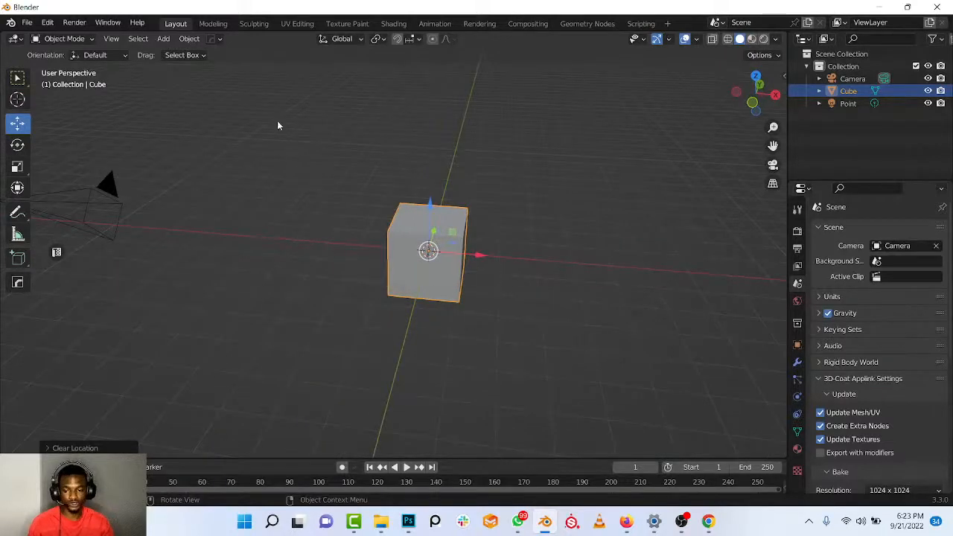
{"action": "left_click", "coordinate": [161, 40]}
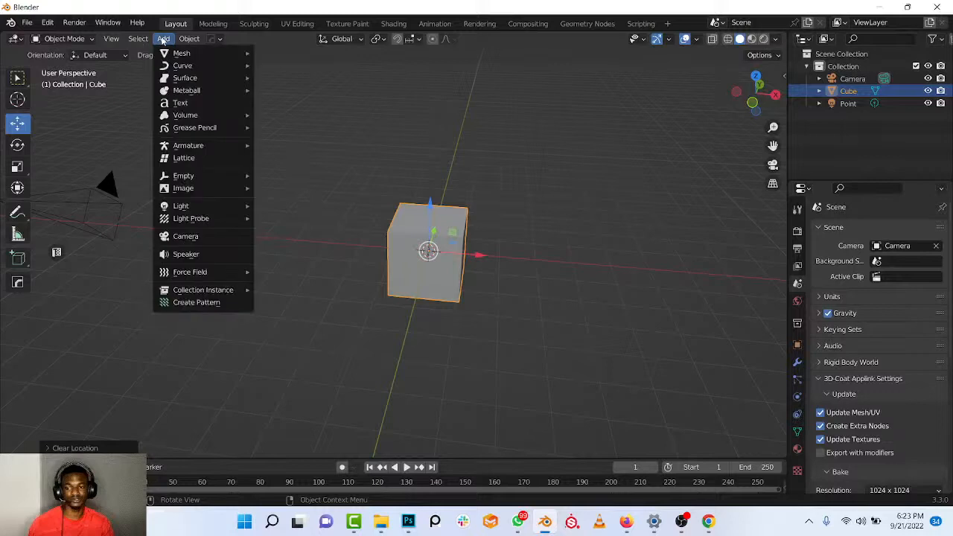
{"action": "mouse_move", "coordinate": [179, 53]}
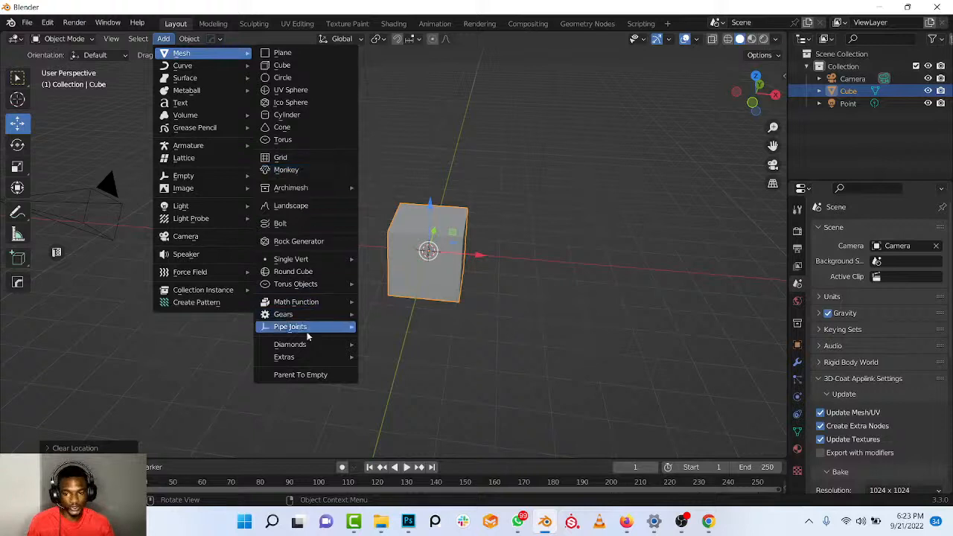
{"action": "left_click", "coordinate": [291, 171]}
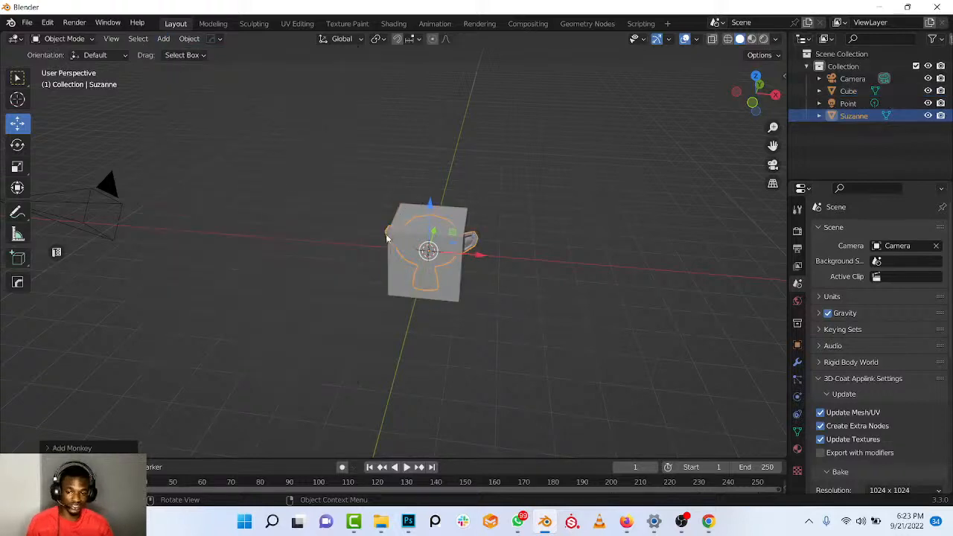
Move the monkey head up along the Z axis until it floats clear above the cube.
{"action": "middle_click_drag", "start_coordinate": [398, 264], "coordinate": [453, 239]}
{"action": "scroll", "coordinate": [432, 250], "scroll_direction": "up", "scroll_amount": 5}
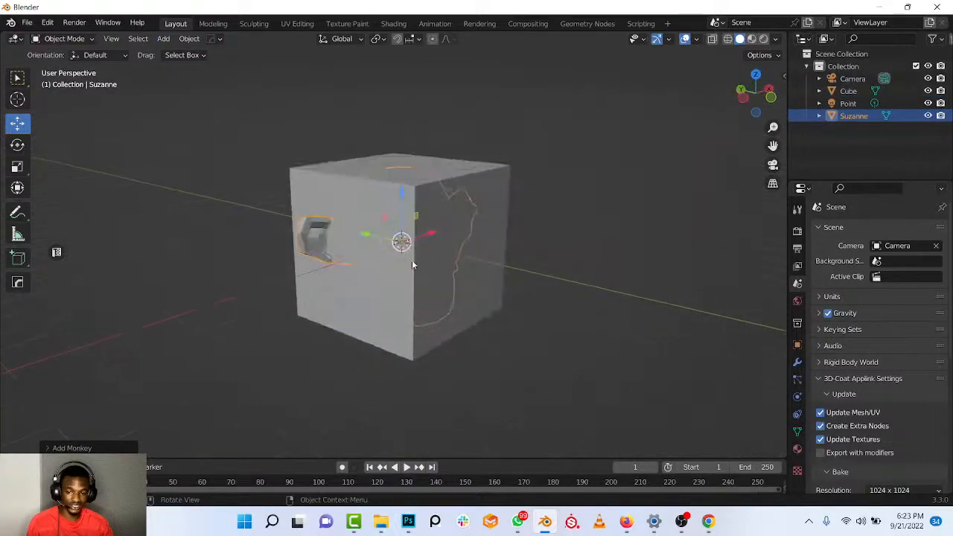
{"action": "middle_click_drag", "start_coordinate": [312, 223], "coordinate": [377, 265]}
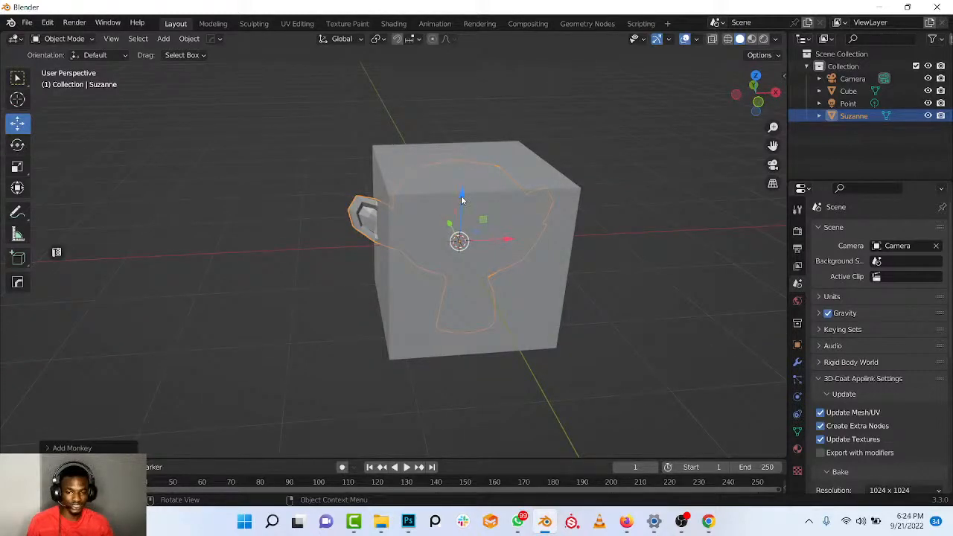
{"action": "left_click_drag", "start_coordinate": [461, 200], "coordinate": [466, 379]}
{"action": "middle_click_drag", "start_coordinate": [466, 379], "coordinate": [464, 267]}
{"action": "middle_click_drag", "start_coordinate": [462, 231], "coordinate": [475, 246]}
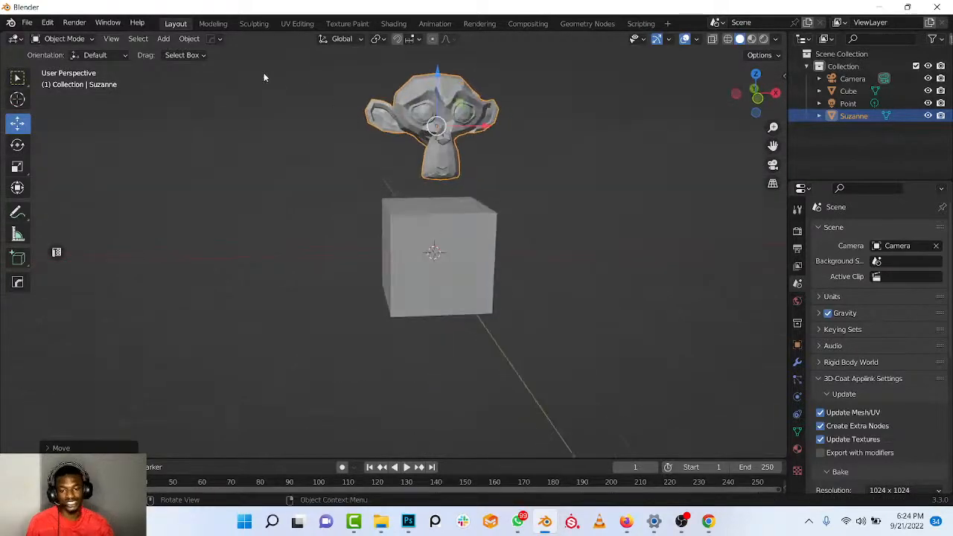
Add a Torus mesh and move it along the X axis in the negative direction, well clear of the cube.
{"action": "left_click", "coordinate": [162, 40]}
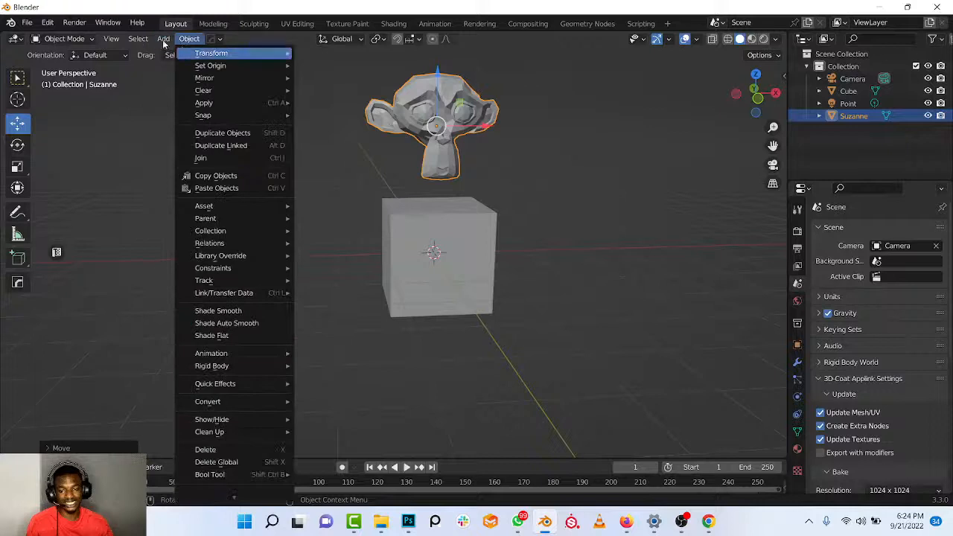
{"action": "left_click", "coordinate": [161, 41]}
{"action": "left_click", "coordinate": [160, 40]}
{"action": "mouse_move", "coordinate": [162, 49]}
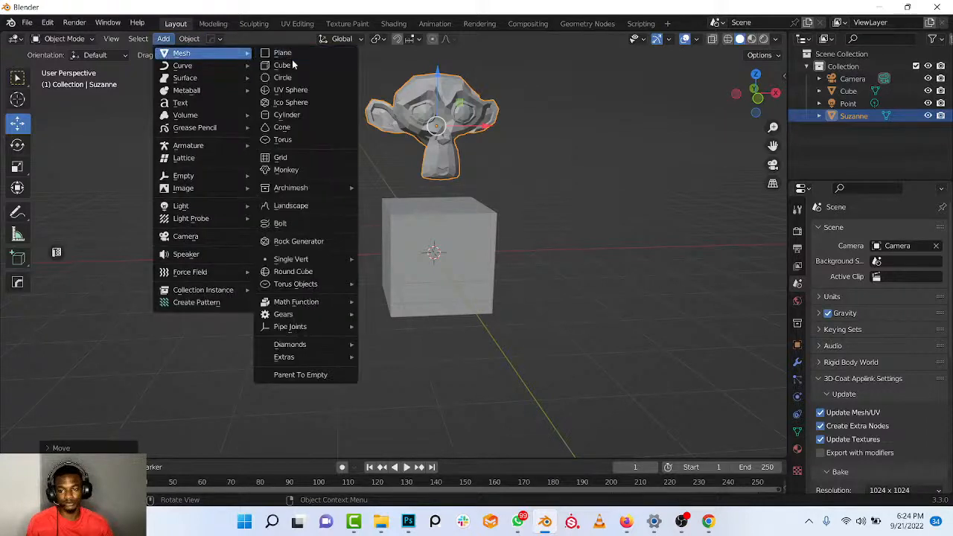
{"action": "left_click", "coordinate": [280, 141]}
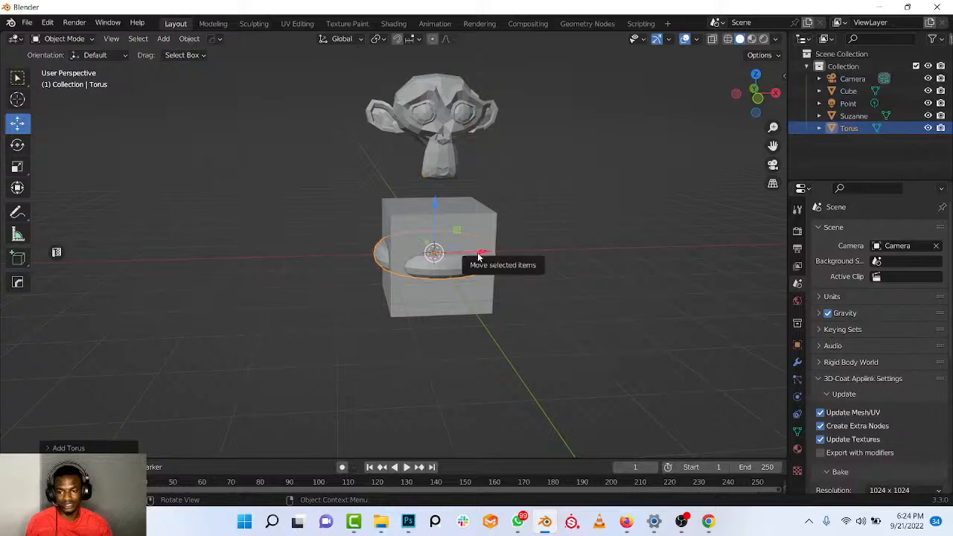
{"action": "left_click_drag", "start_coordinate": [480, 253], "coordinate": [198, 246]}
{"action": "middle_click_drag", "start_coordinate": [337, 230], "coordinate": [352, 158]}
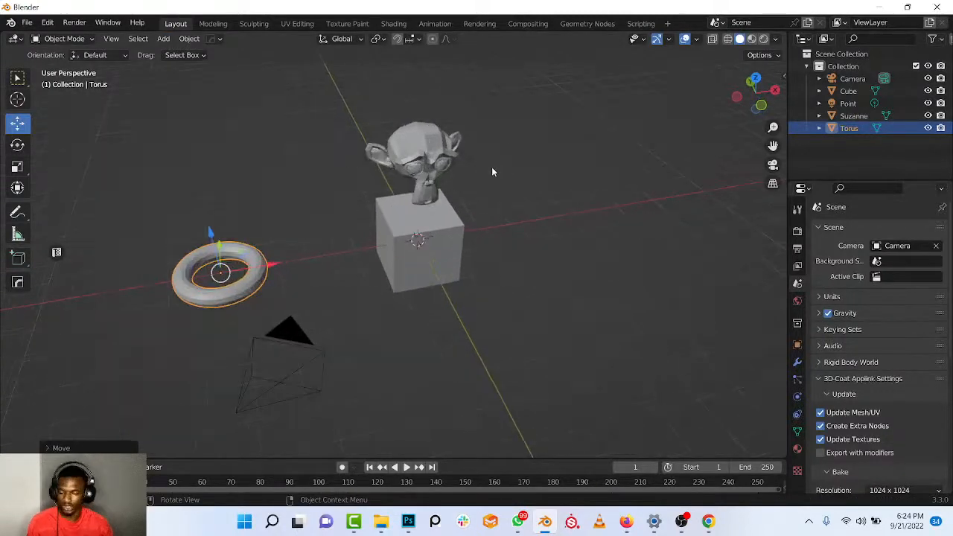
Add a UV Sphere and move it along the positive X axis, to the opposite side of the cube from the torus.
{"action": "left_click", "coordinate": [189, 39]}
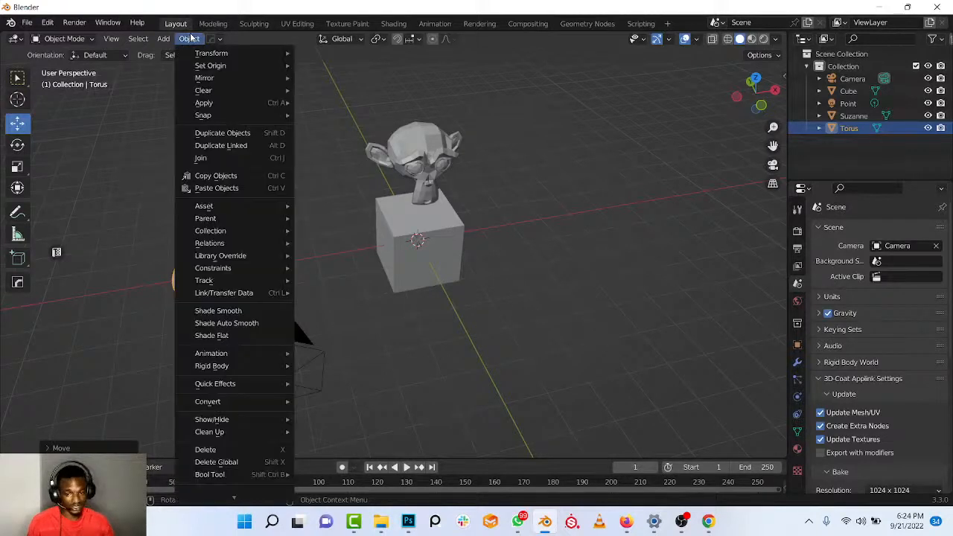
{"action": "left_click", "coordinate": [167, 40]}
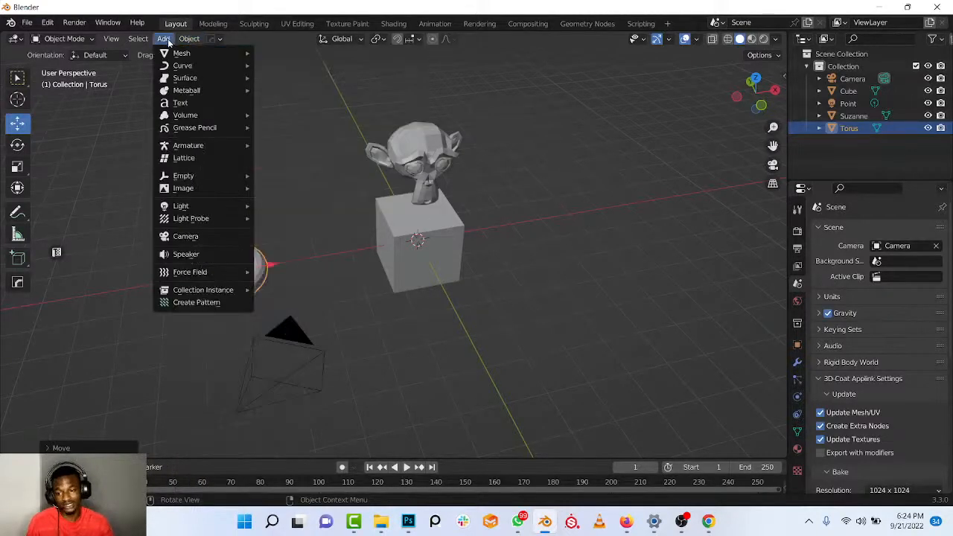
{"action": "mouse_move", "coordinate": [212, 54]}
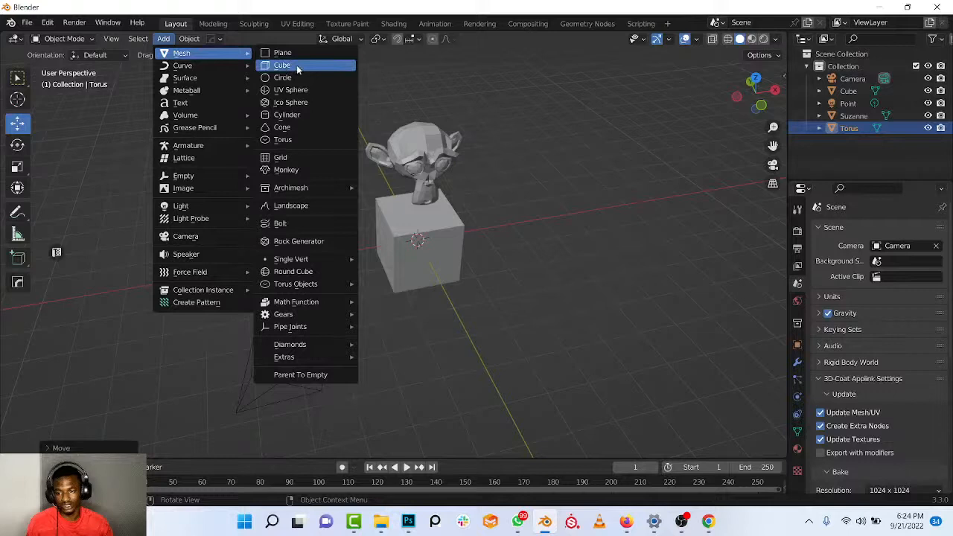
{"action": "left_click", "coordinate": [294, 91]}
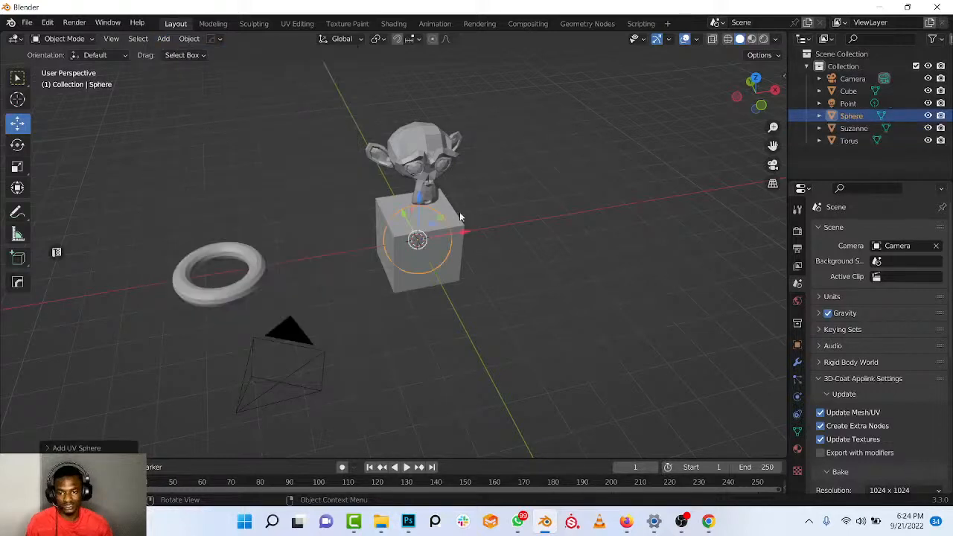
{"action": "key", "text": "g"}
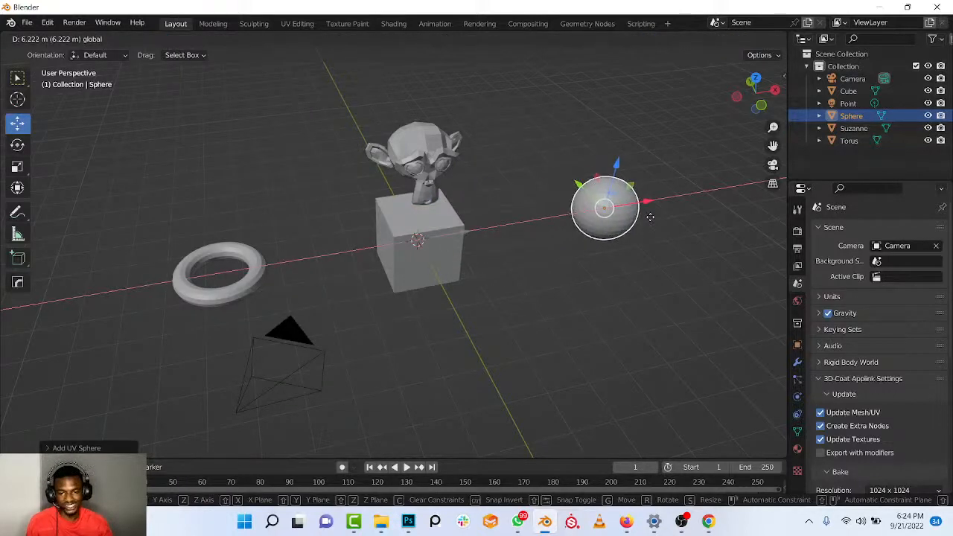
{"action": "left_click", "coordinate": [651, 217]}
{"action": "middle_click_drag", "start_coordinate": [648, 219], "coordinate": [56, 251]}
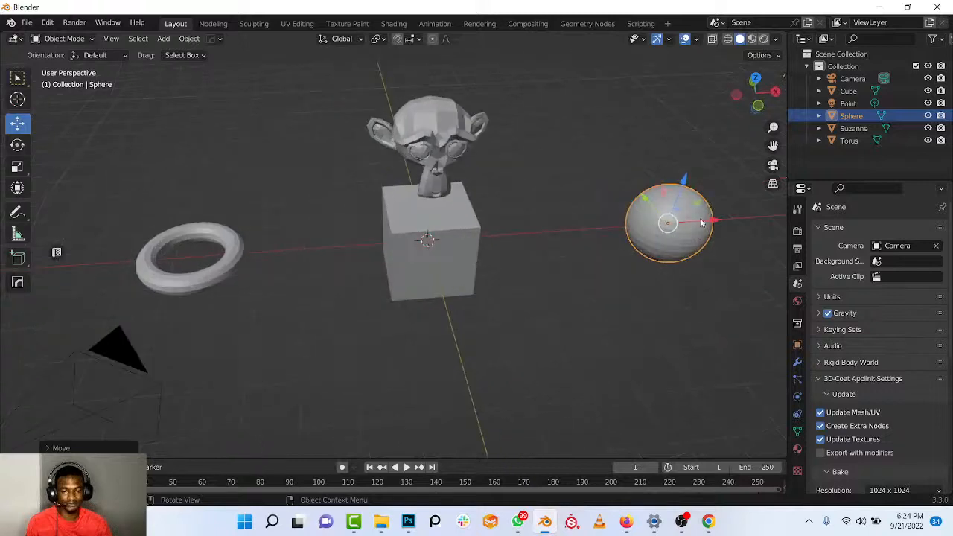
{"action": "mouse_move", "coordinate": [713, 221]}
{"action": "left_mouse_down"}
{"action": "mouse_move", "coordinate": [618, 222]}
{"action": "mouse_move", "coordinate": [724, 221]}
{"action": "left_mouse_up"}
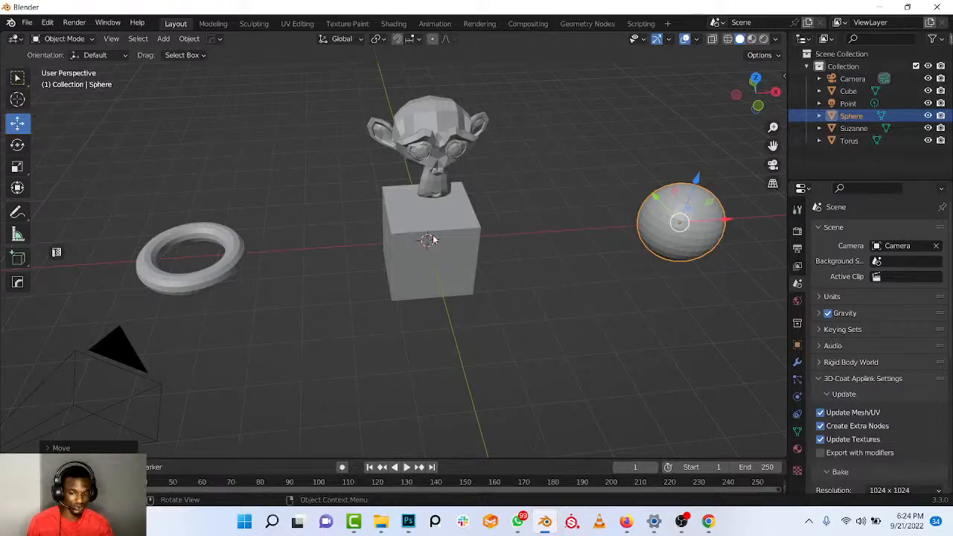
Add a Cylinder mesh and move it along the negative Y axis, in front of the cube.
{"action": "scroll", "coordinate": [439, 246], "scroll_direction": "down", "scroll_amount": 2}
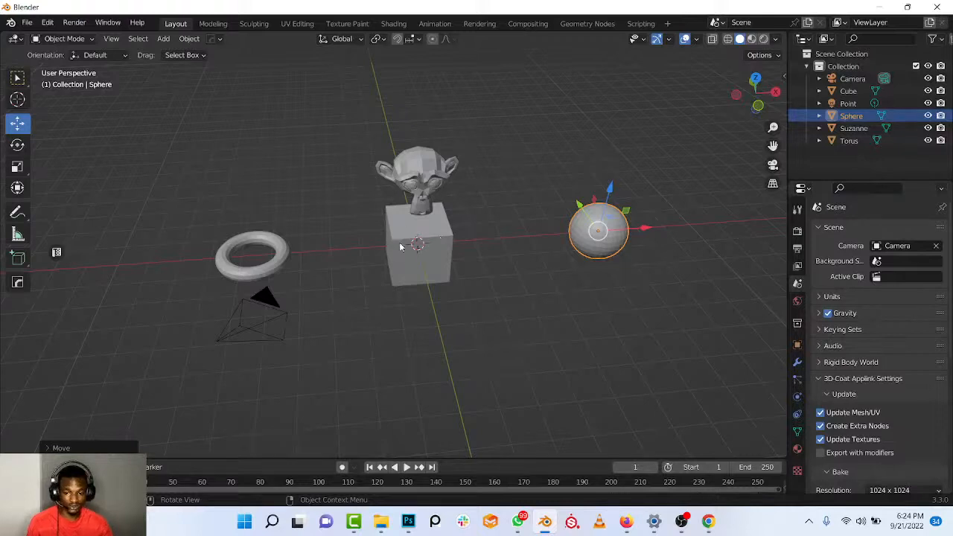
{"action": "left_click", "coordinate": [163, 38]}
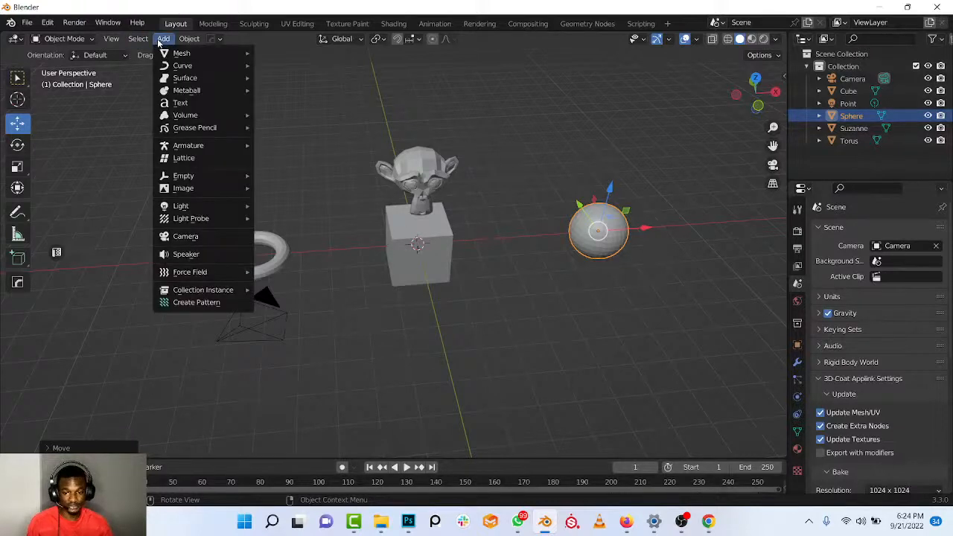
{"action": "mouse_move", "coordinate": [200, 54]}
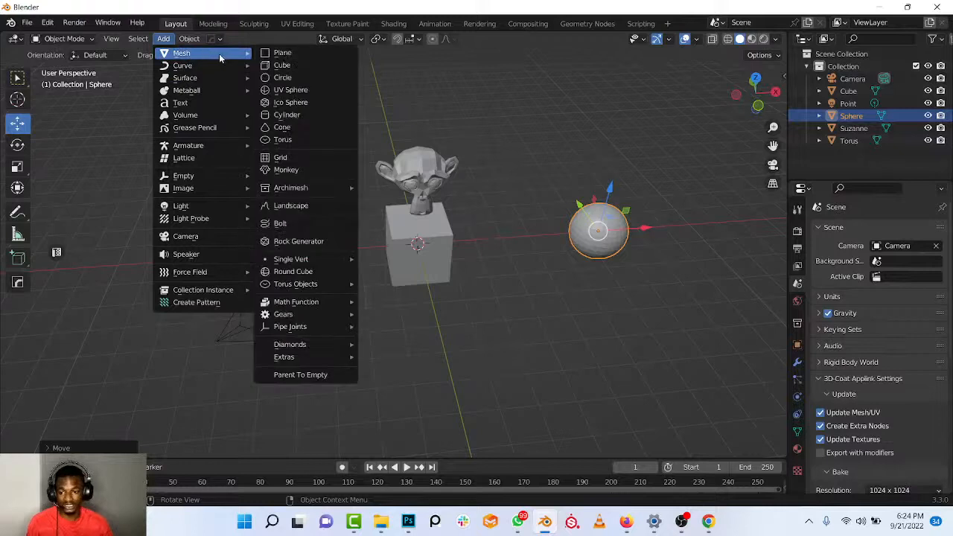
{"action": "left_click", "coordinate": [286, 116]}
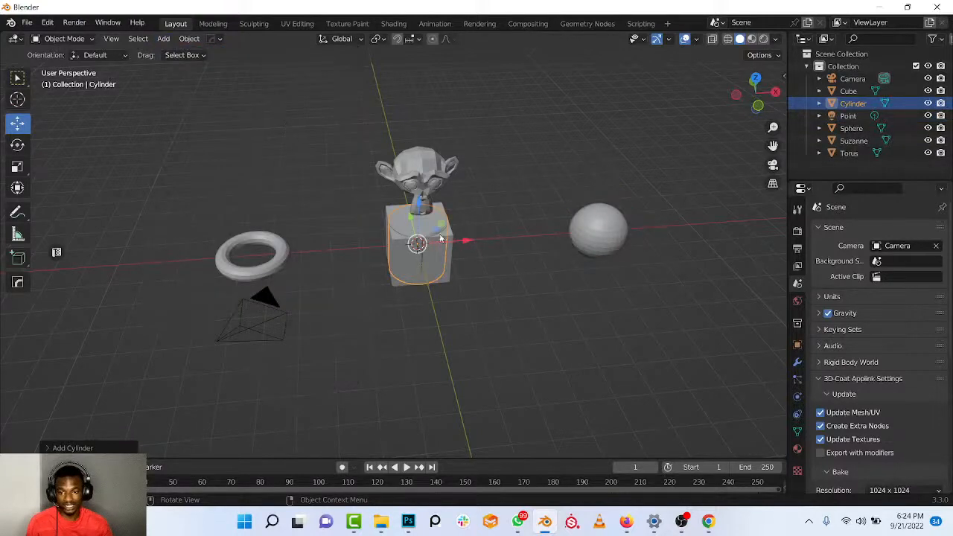
{"action": "key", "text": "g"}
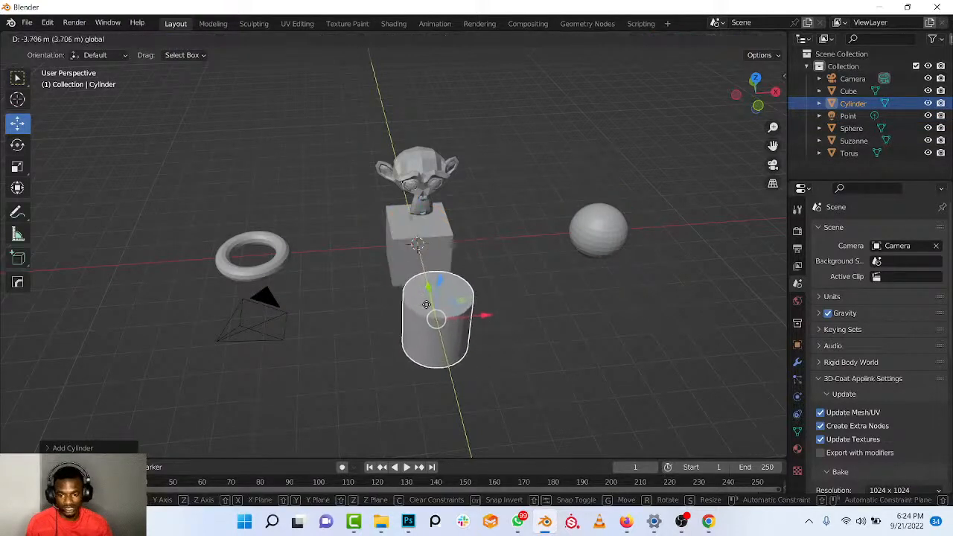
{"action": "left_click", "coordinate": [419, 262]}
Select the cube and move it back along the positive Y axis, away from the scene's centre.
{"action": "left_click", "coordinate": [420, 262]}
{"action": "middle_click_drag", "start_coordinate": [420, 262], "coordinate": [393, 229]}
{"action": "key", "text": "g"}
{"action": "left_click_drag", "start_coordinate": [366, 210], "coordinate": [252, 136]}
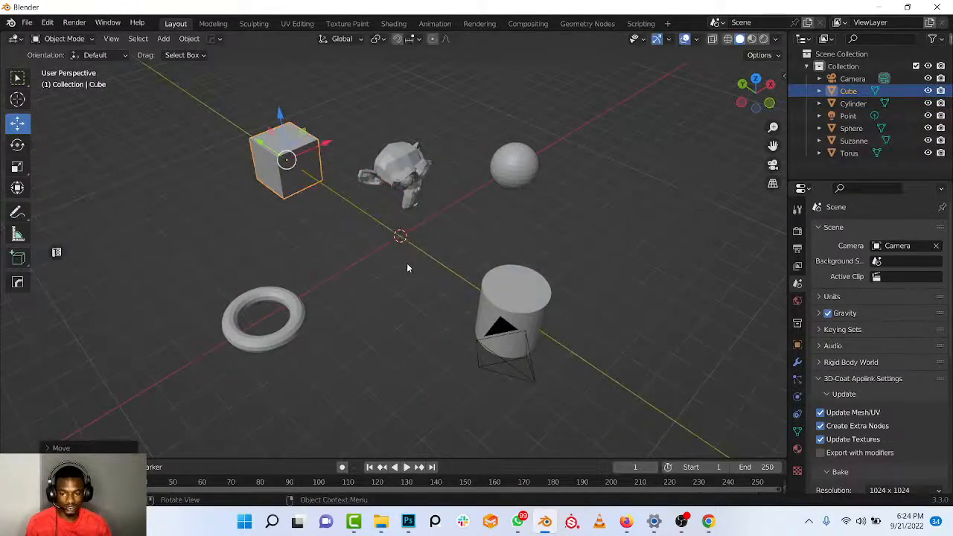
Add a Cone mesh at the scene's centre below the monkey head and nudge it along the Z axis.
{"action": "middle_click_drag", "start_coordinate": [406, 262], "coordinate": [364, 238]}
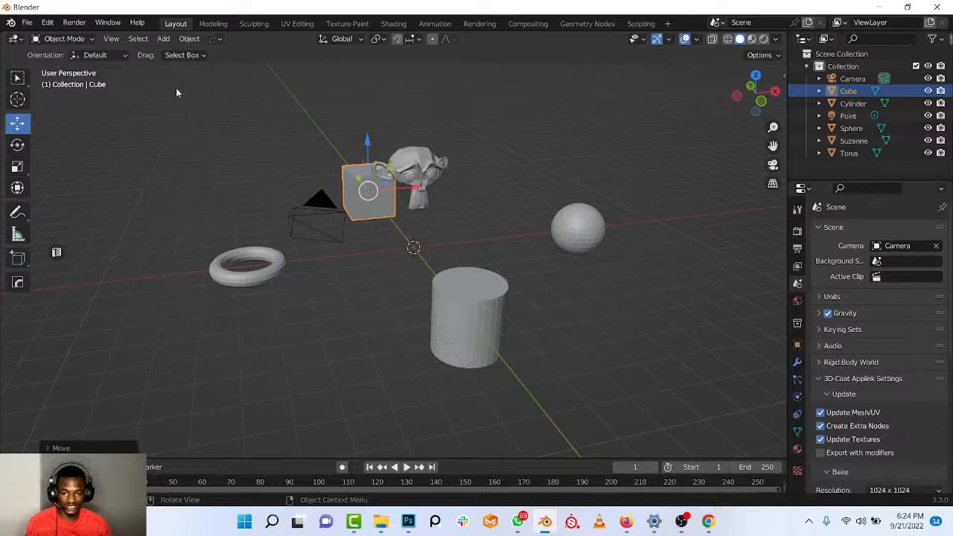
{"action": "left_click", "coordinate": [163, 39]}
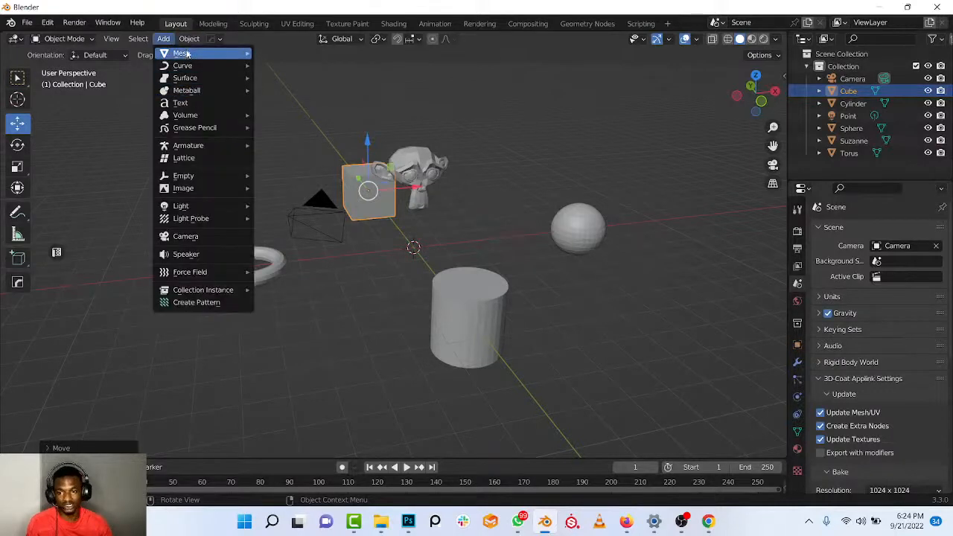
{"action": "mouse_move", "coordinate": [185, 53]}
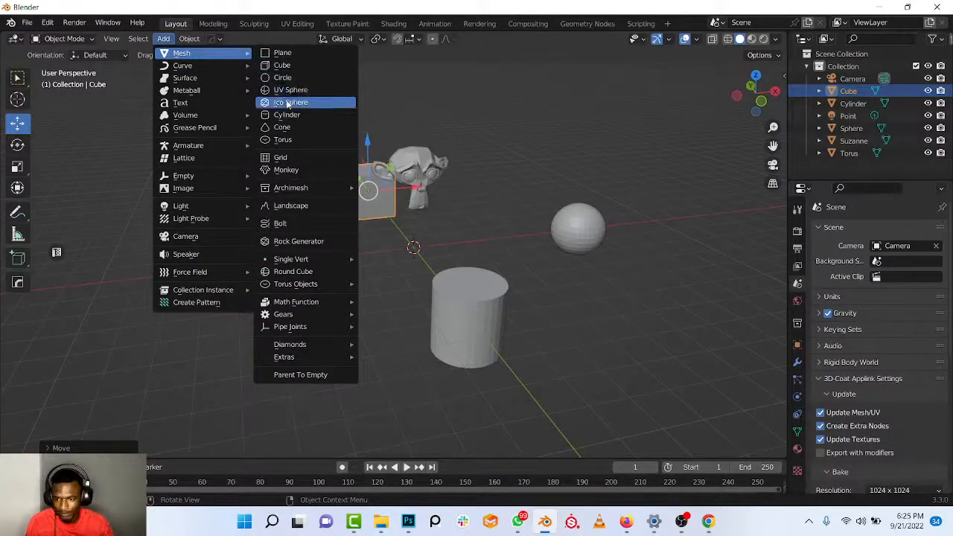
{"action": "left_click", "coordinate": [281, 128]}
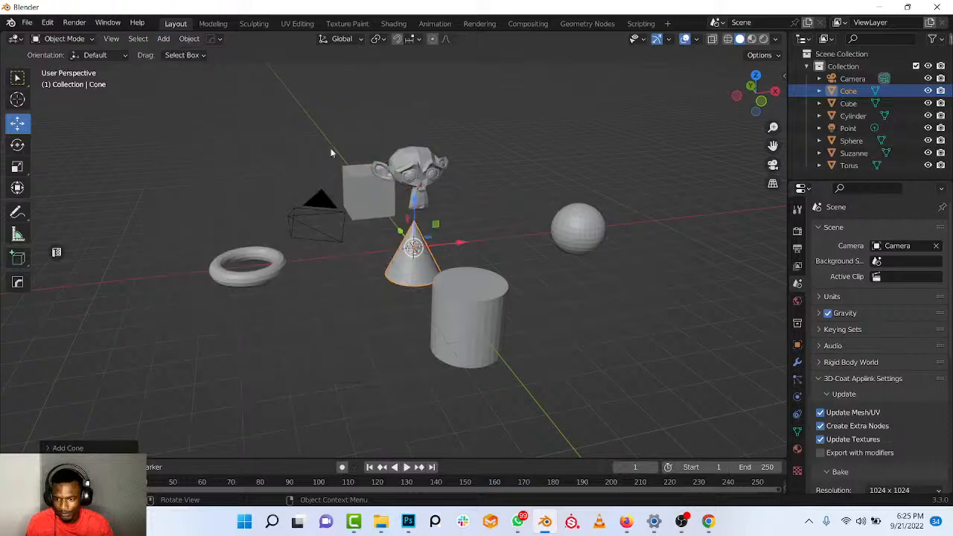
{"action": "middle_click_drag", "start_coordinate": [468, 245], "coordinate": [412, 244]}
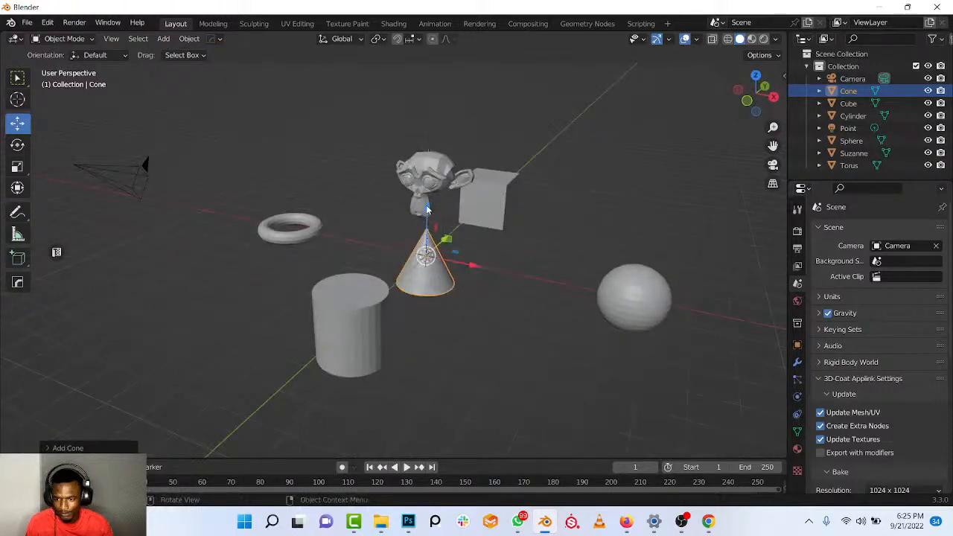
{"action": "mouse_move", "coordinate": [428, 225]}
{"action": "left_mouse_down"}
{"action": "mouse_move", "coordinate": [429, 246]}
{"action": "mouse_move", "coordinate": [432, 216]}
{"action": "left_mouse_up"}
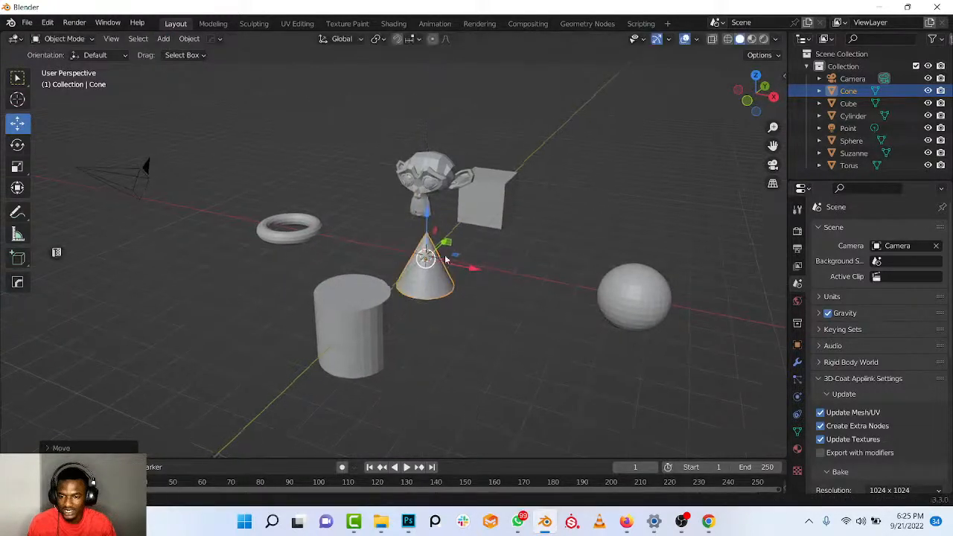
{"action": "middle_click_drag", "start_coordinate": [447, 223], "coordinate": [431, 264]}
{"action": "scroll", "coordinate": [407, 265], "scroll_direction": "down", "scroll_amount": 3}
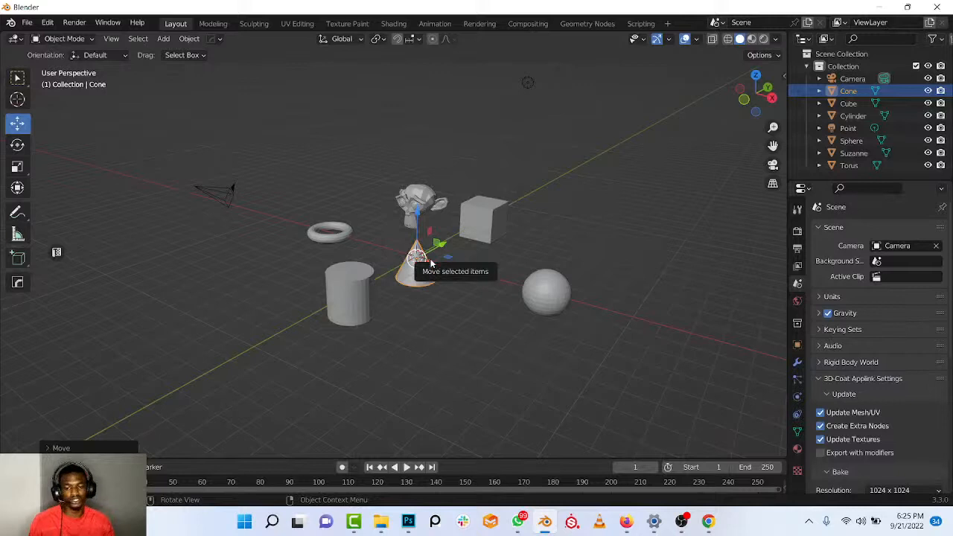
Try to assign a keyboard shortcut to the Walk Navigation command.
{"action": "scroll", "coordinate": [432, 268], "scroll_direction": "up", "scroll_amount": 4}
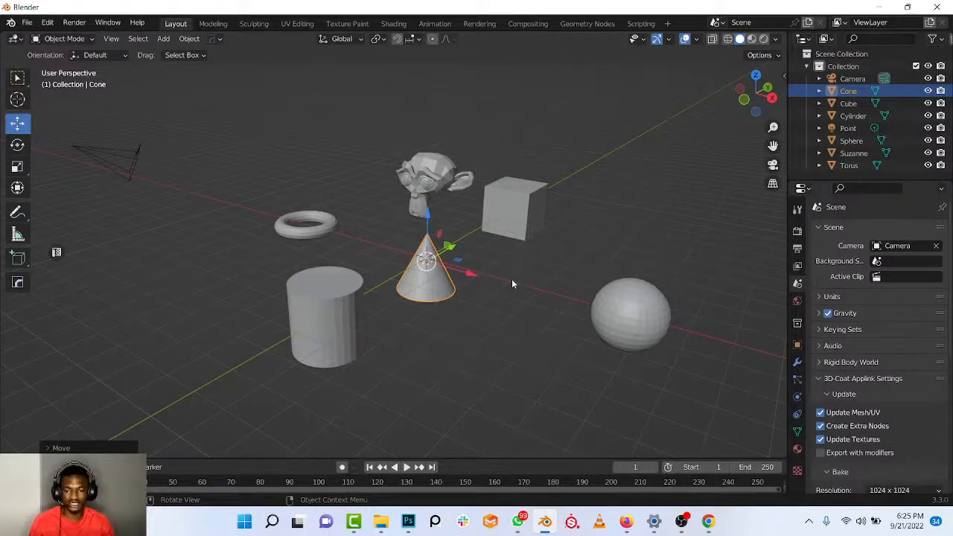
{"action": "middle_click_drag", "start_coordinate": [488, 281], "coordinate": [453, 289]}
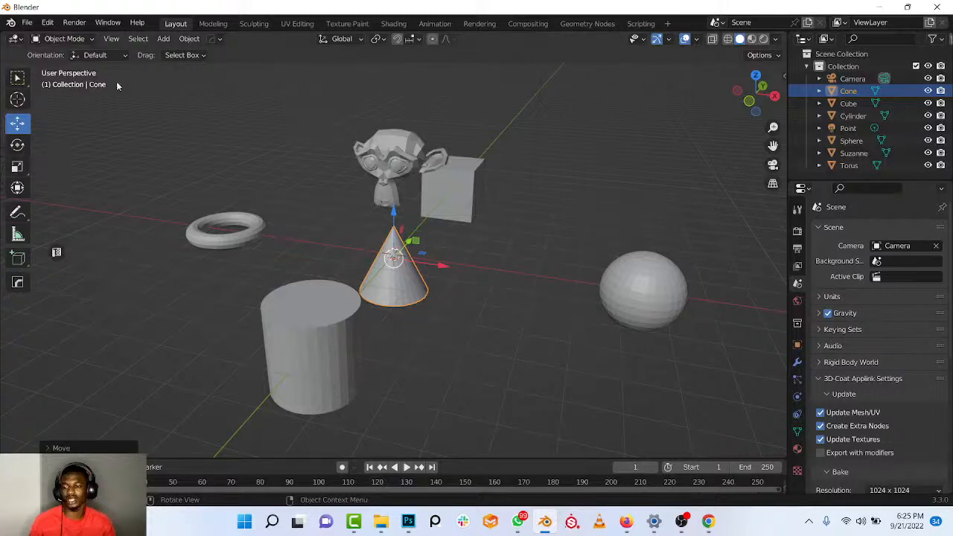
{"action": "left_click", "coordinate": [112, 40]}
{"action": "mouse_move", "coordinate": [146, 185]}
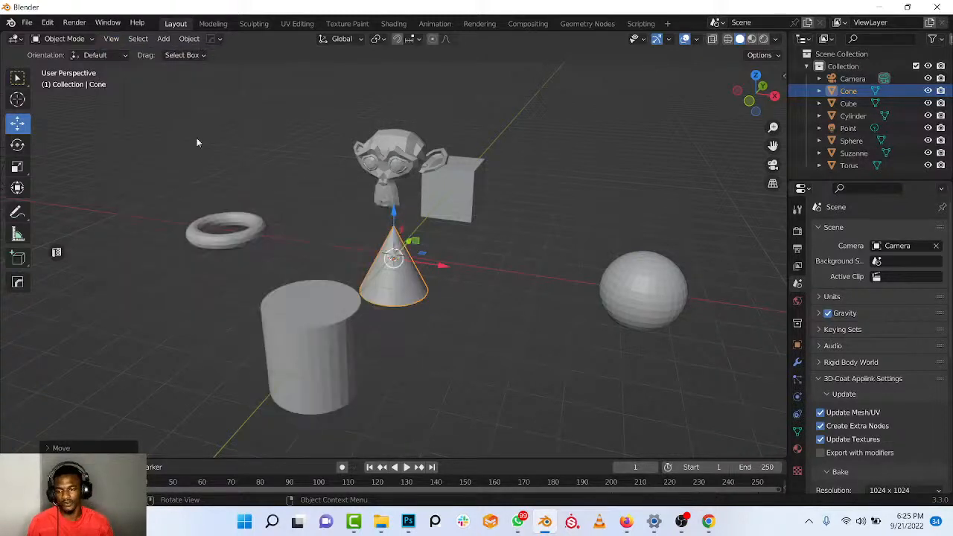
{"action": "left_click", "coordinate": [111, 39]}
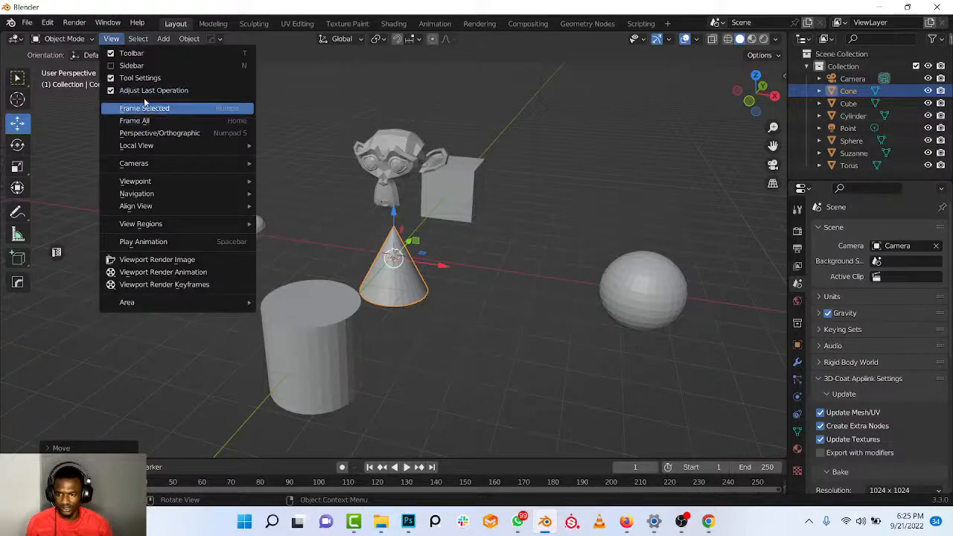
{"action": "mouse_move", "coordinate": [160, 194]}
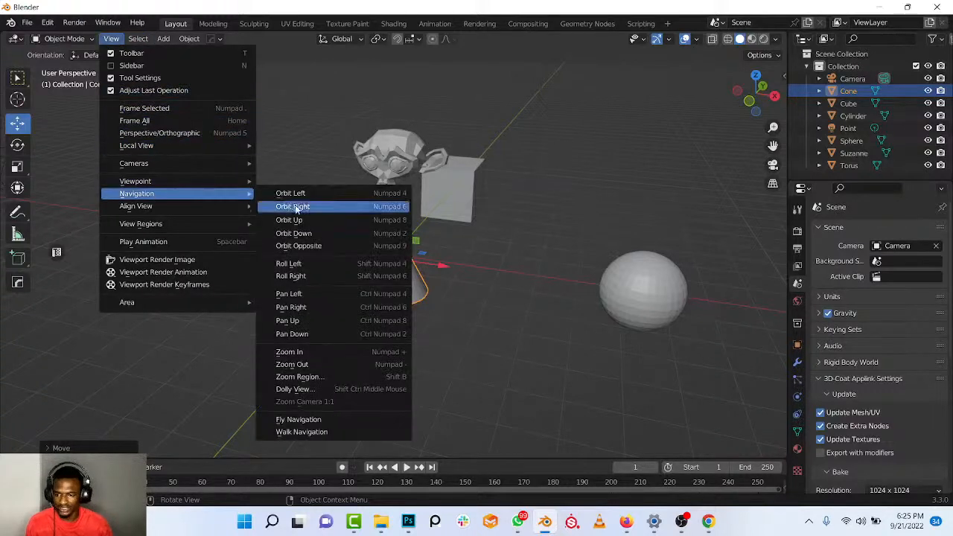
{"action": "right_click", "coordinate": [313, 432]}
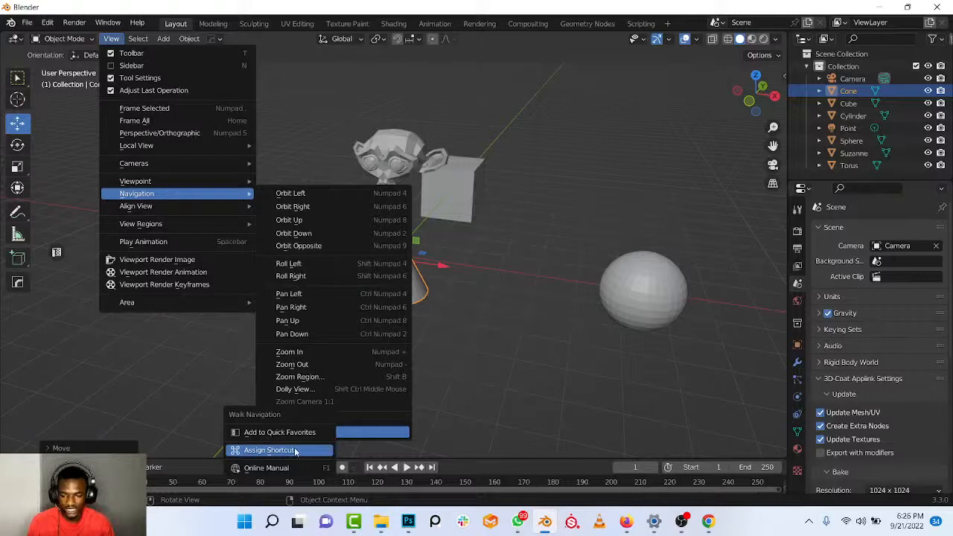
{"action": "left_click", "coordinate": [295, 451]}
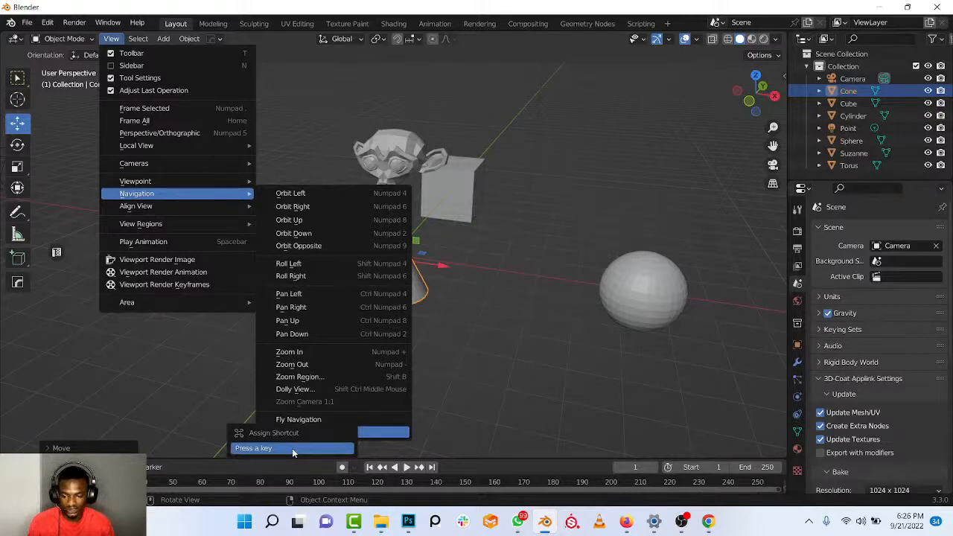
{"action": "key", "text": "Escape"}
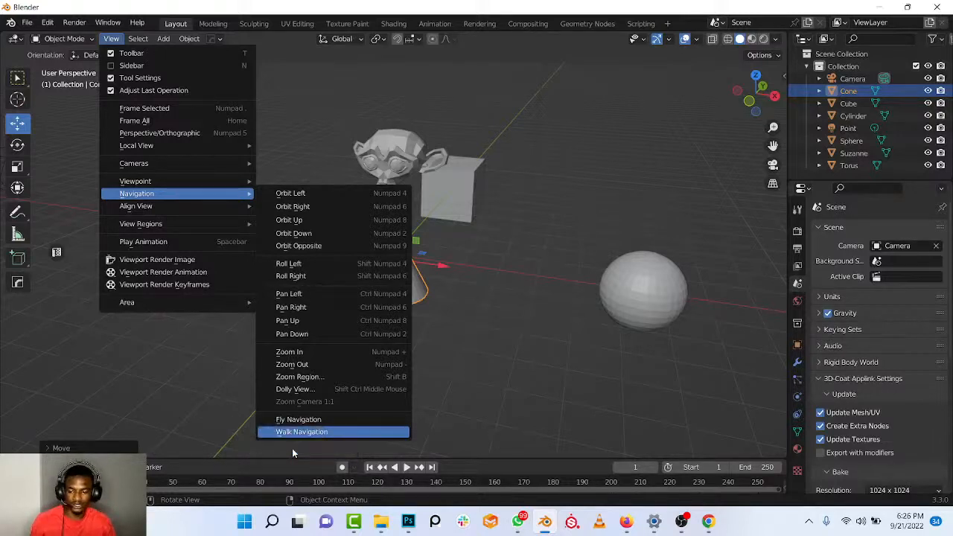
Test the shortcut for Walk Navigation in the viewport, closing the transform orientation choices it brings up.
{"action": "scroll", "coordinate": [420, 250], "scroll_direction": "down", "scroll_amount": 3}
{"action": "middle_click_drag", "start_coordinate": [423, 299], "coordinate": [425, 273]}
{"action": "scroll", "coordinate": [430, 259], "scroll_direction": "up", "scroll_amount": 2}
{"action": "key", "text": "comma"}
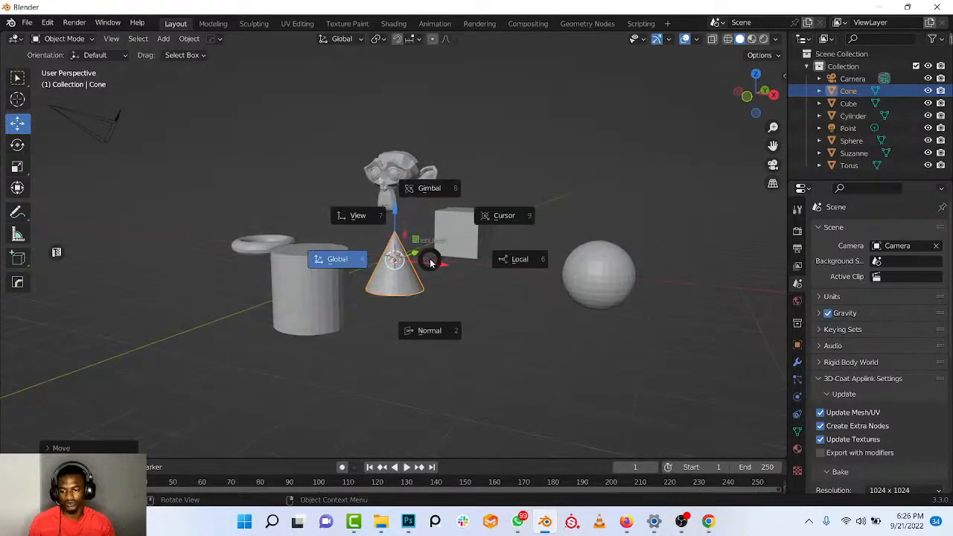
{"action": "key", "text": "Escape"}
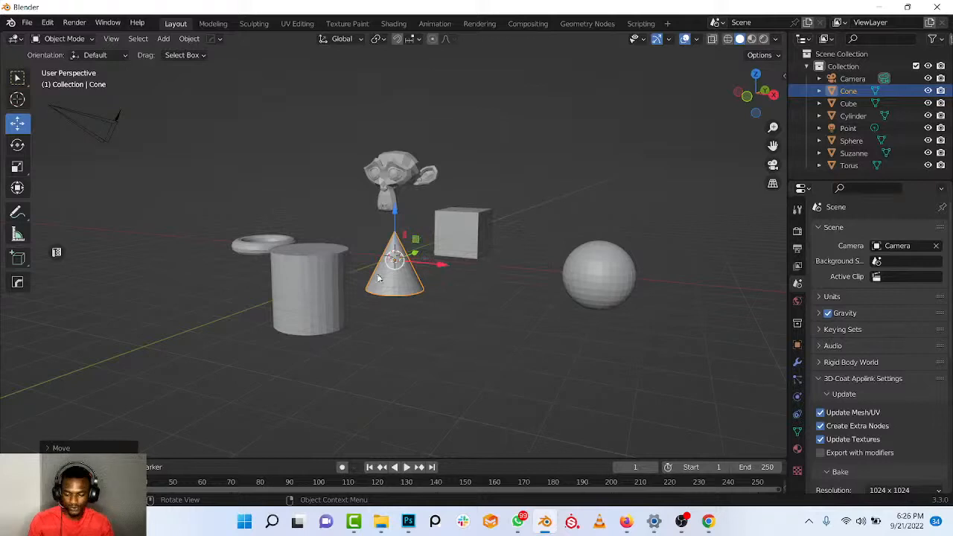
Change the shortcut of the Walk Navigation command to Shift plus the grave accent key.
{"action": "left_click", "coordinate": [111, 39]}
{"action": "mouse_move", "coordinate": [189, 228]}
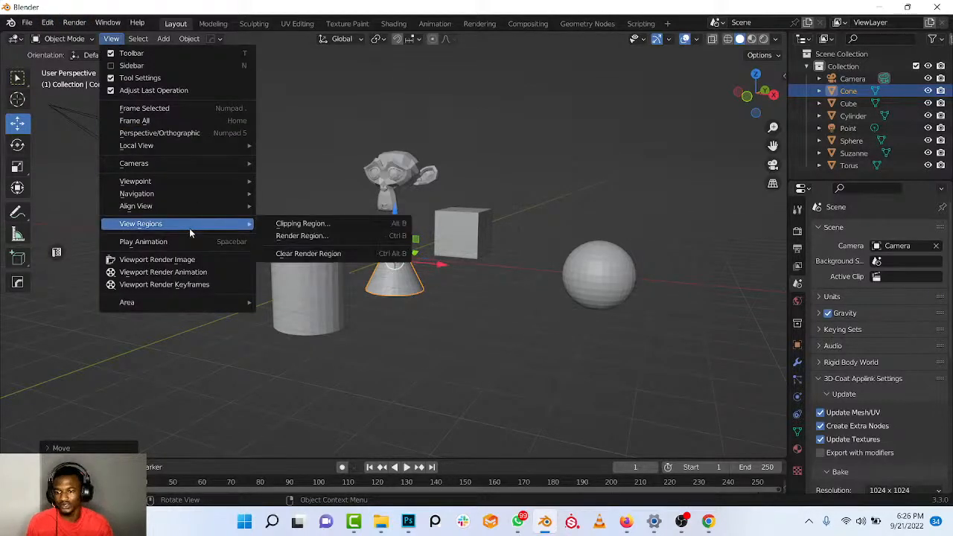
{"action": "mouse_move", "coordinate": [172, 193]}
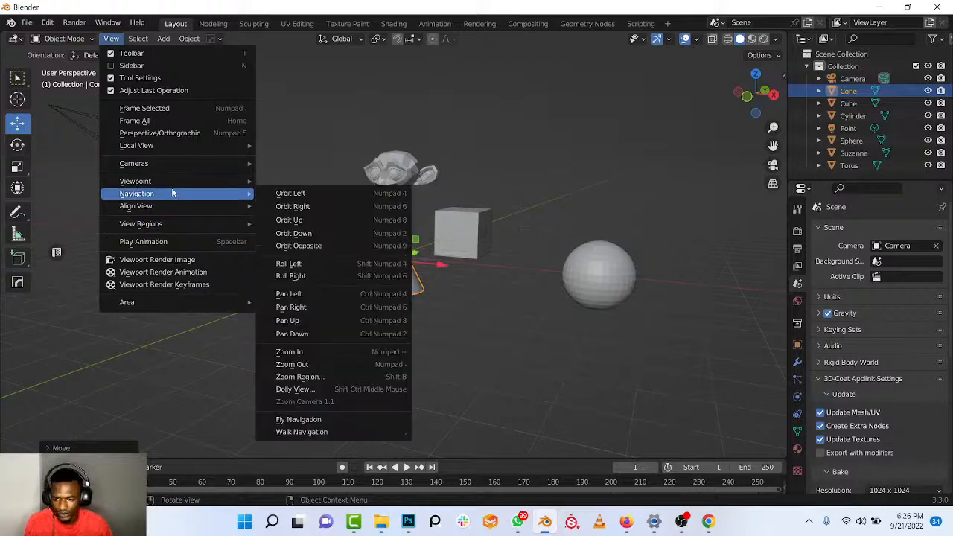
{"action": "right_click", "coordinate": [314, 435]}
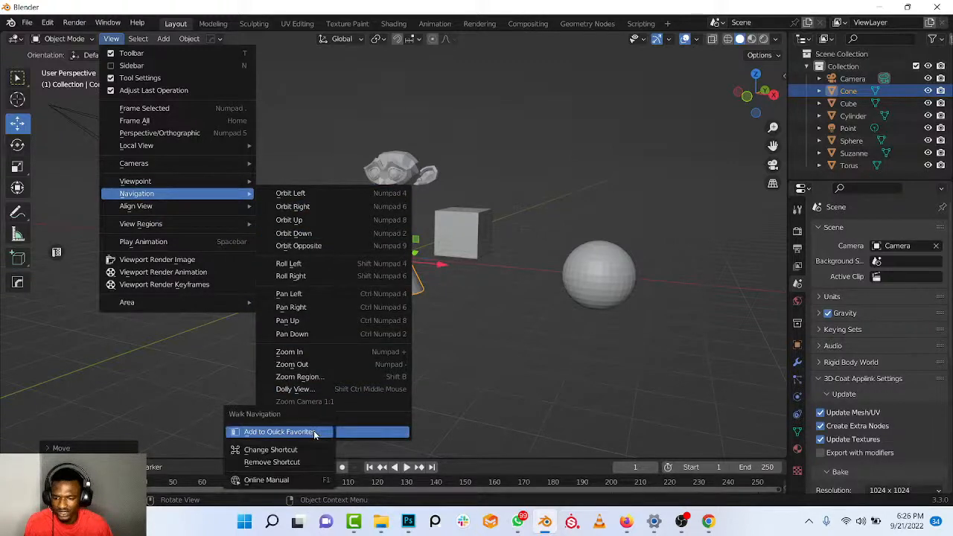
{"action": "left_click", "coordinate": [277, 451]}
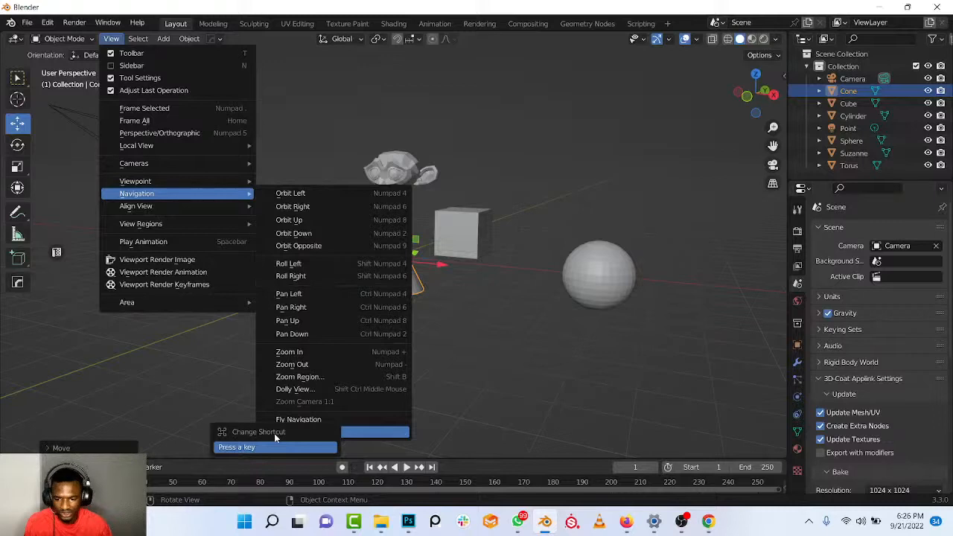
{"action": "key", "text": "shift"}
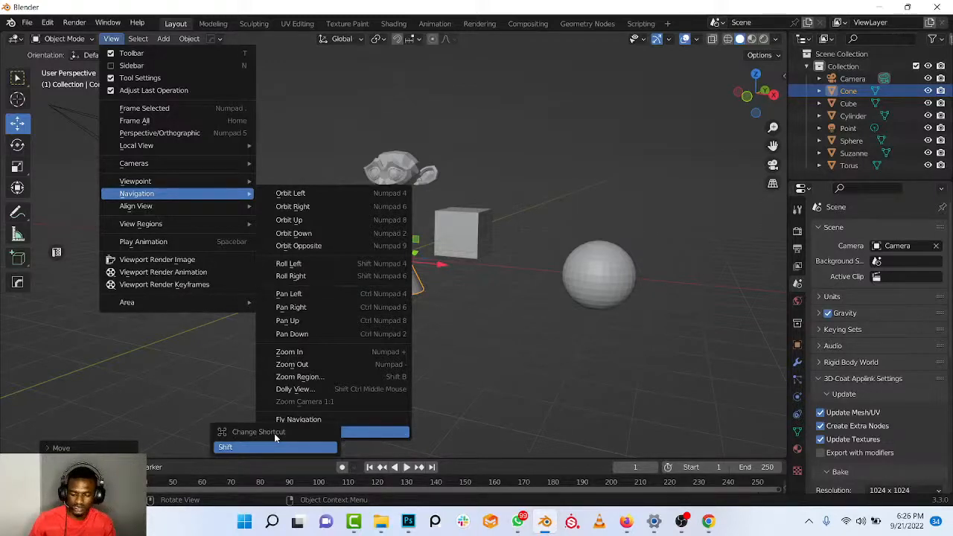
{"action": "key", "text": "shift+grave"}
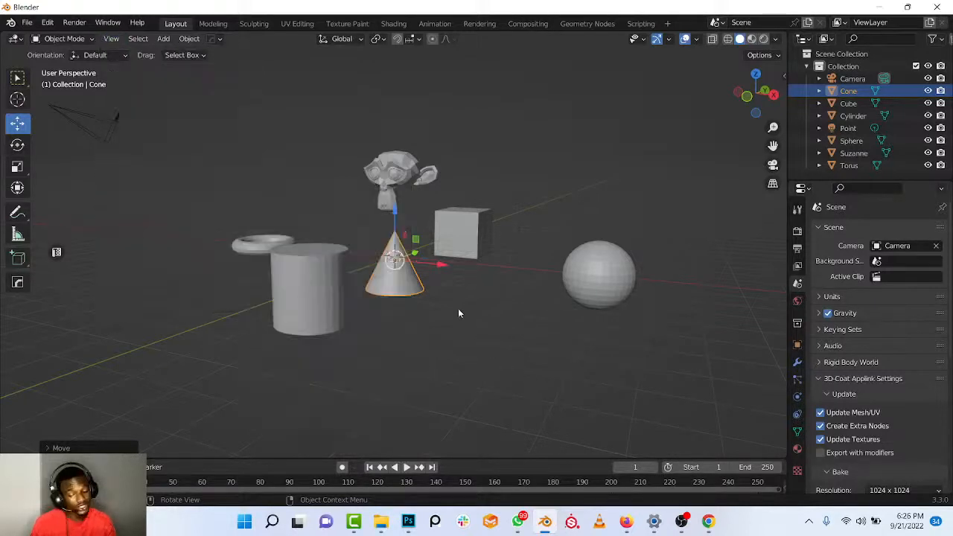
Start Walk Navigation and travel forwards, backwards, sideways and upwards around the primitives to view them from all sides, and leave the mode.
{"action": "key", "text": "shift+grave"}
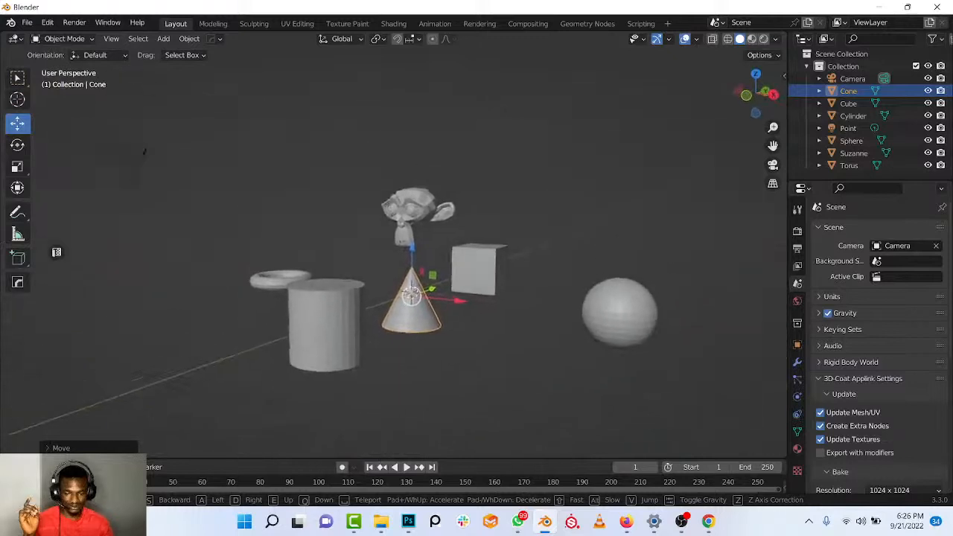
{"action": "key", "text": "w"}
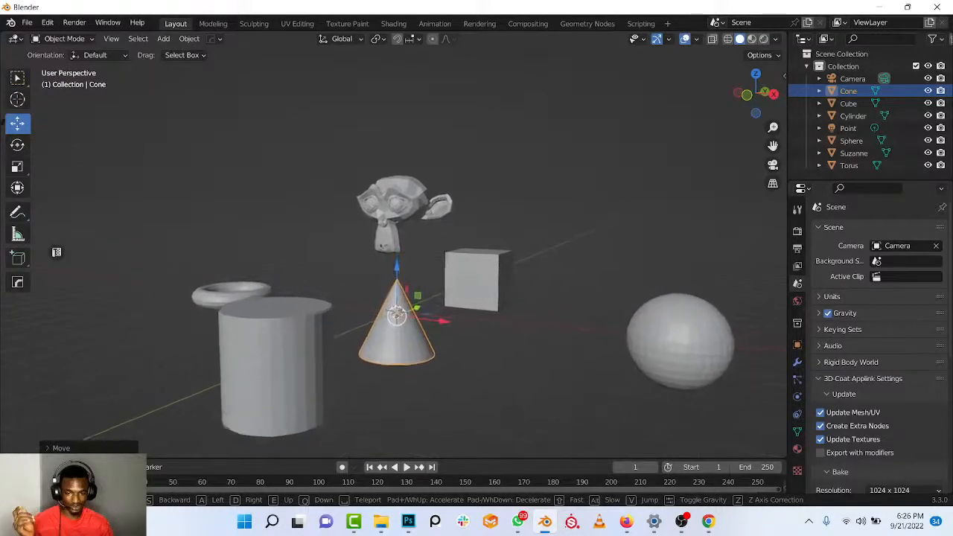
{"action": "key", "text": "s"}
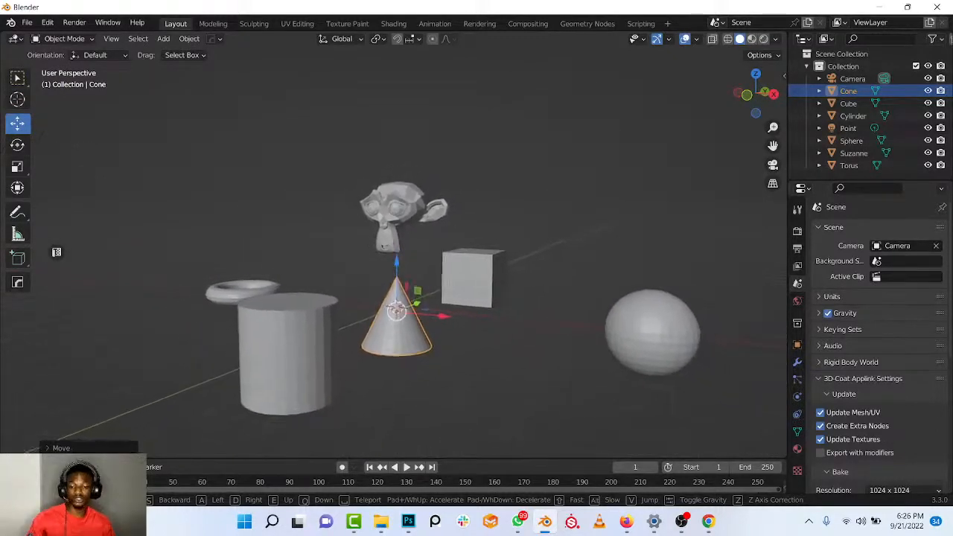
{"action": "key", "text": "s"}
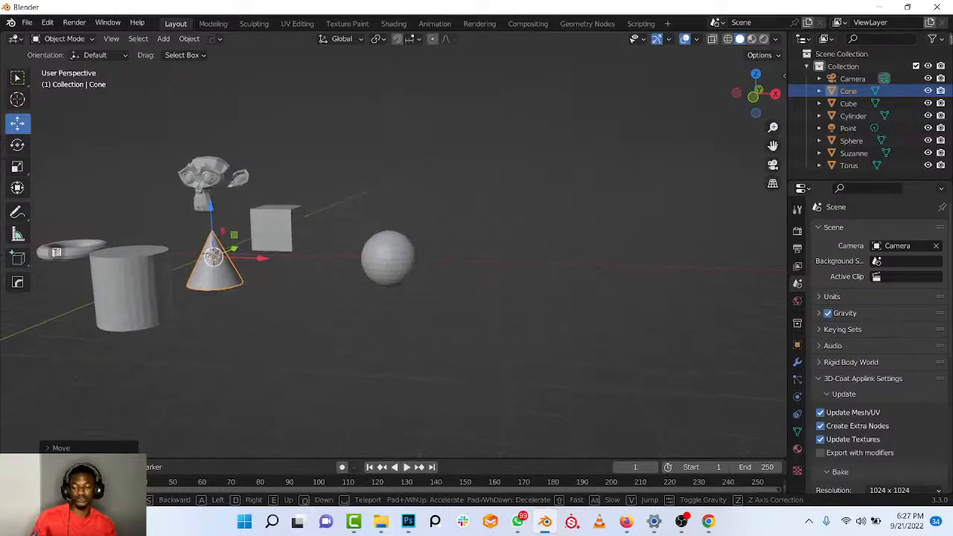
{"action": "key", "text": "w"}
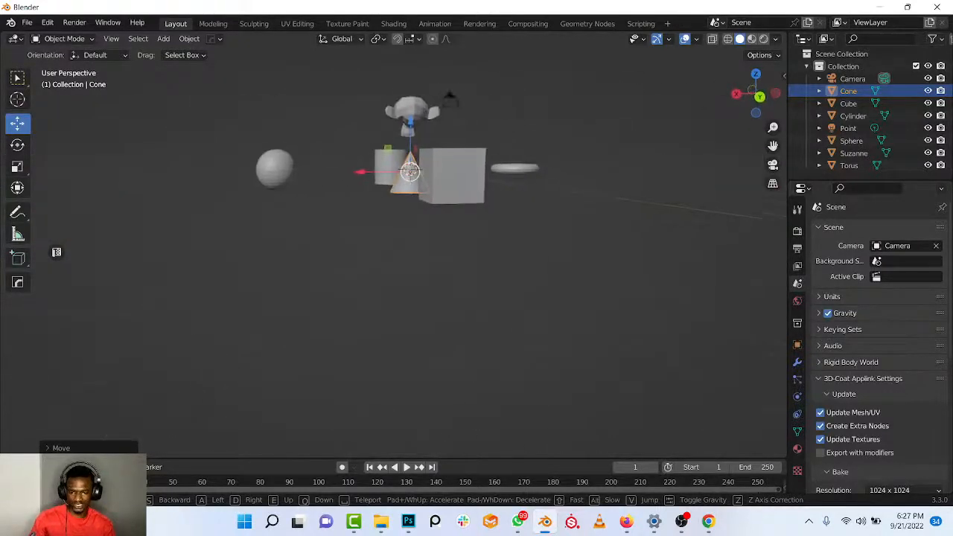
{"action": "key", "text": "w"}
{"action": "key", "text": "a"}
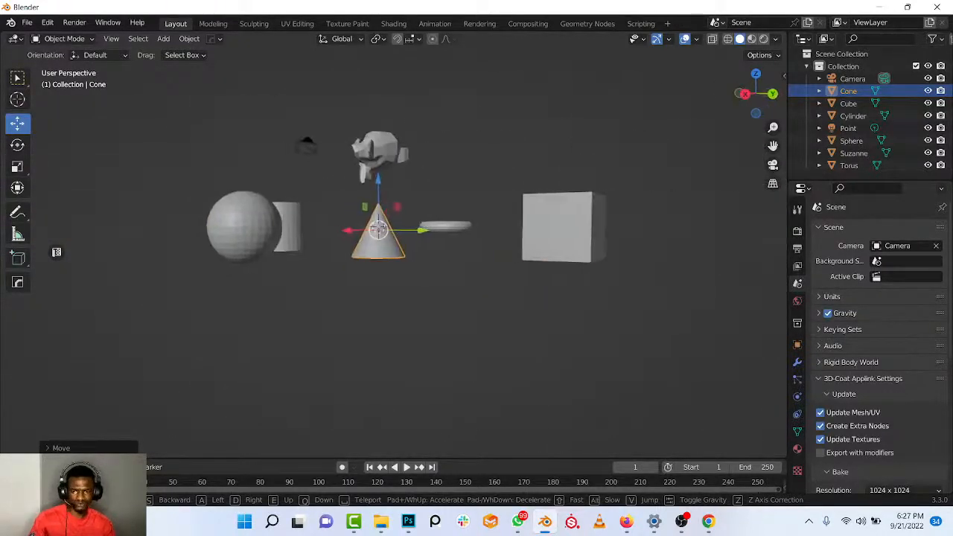
{"action": "key", "text": "a"}
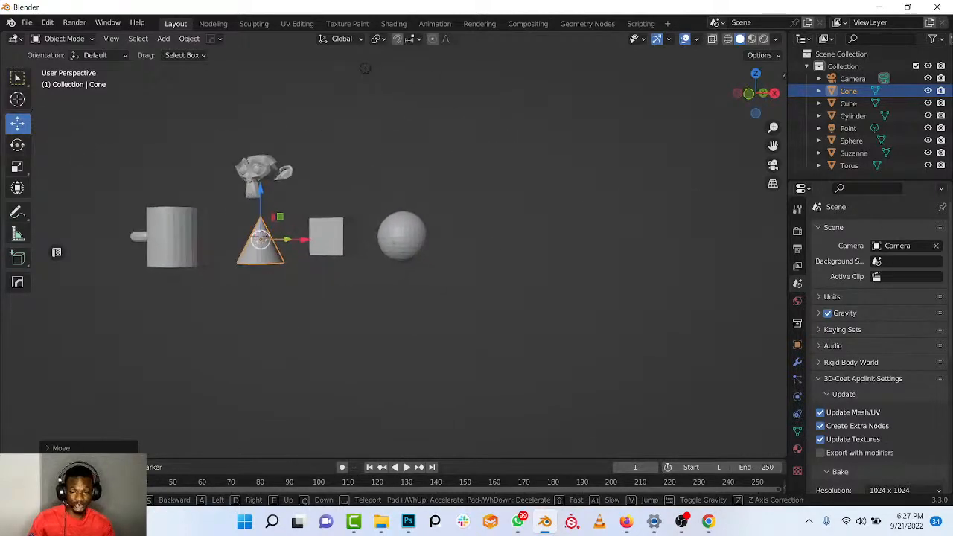
{"action": "key", "text": "w"}
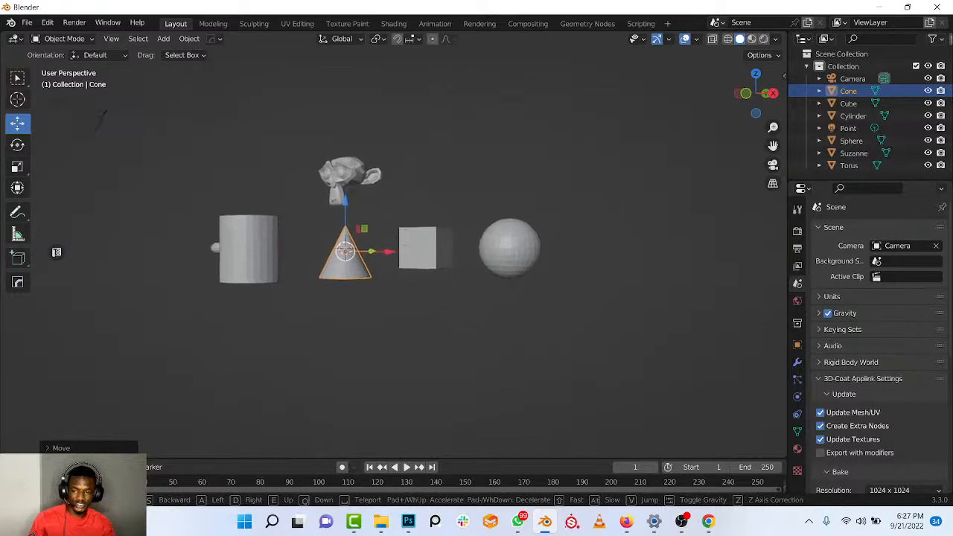
{"action": "key", "text": "w"}
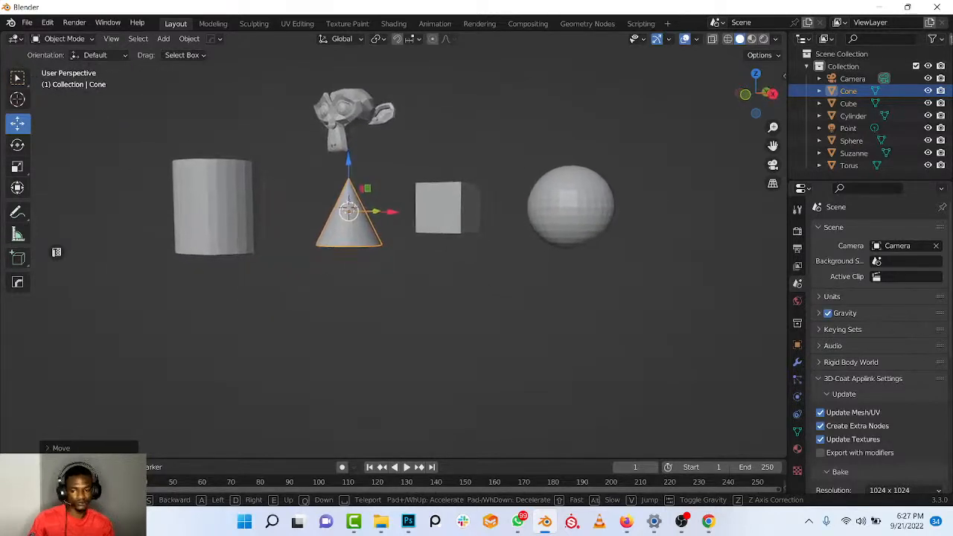
{"action": "key", "text": "e"}
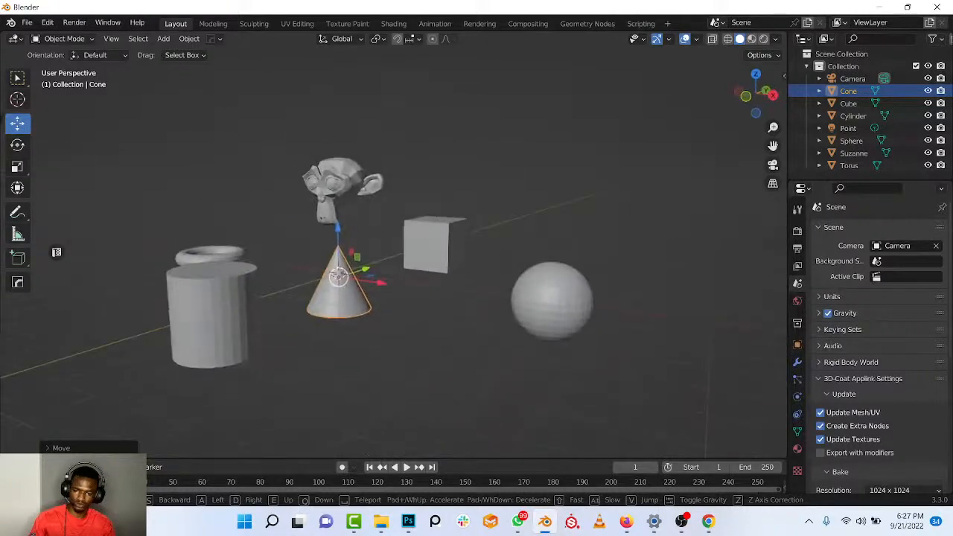
{"action": "key", "text": "Escape"}
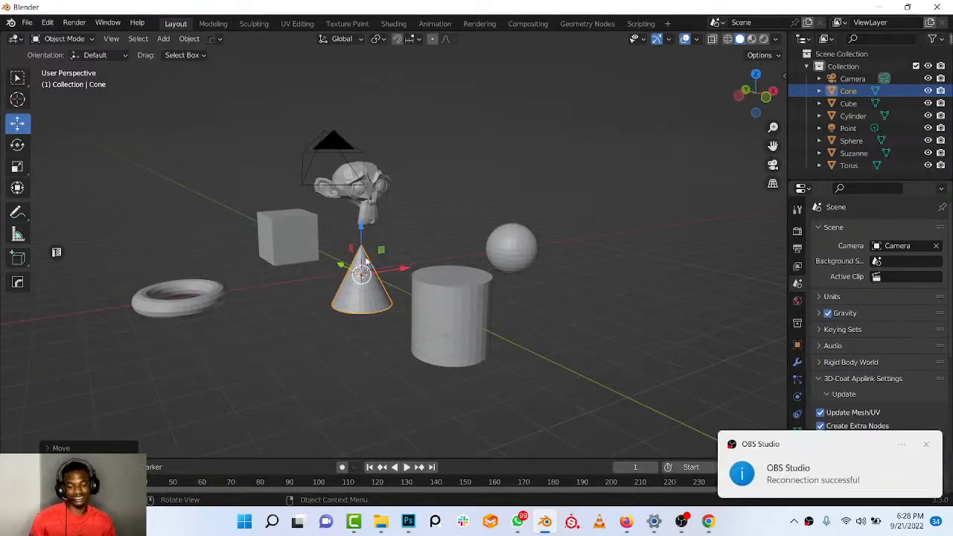
Delete the cone at the scene's centre.
{"action": "right_click", "coordinate": [369, 261]}
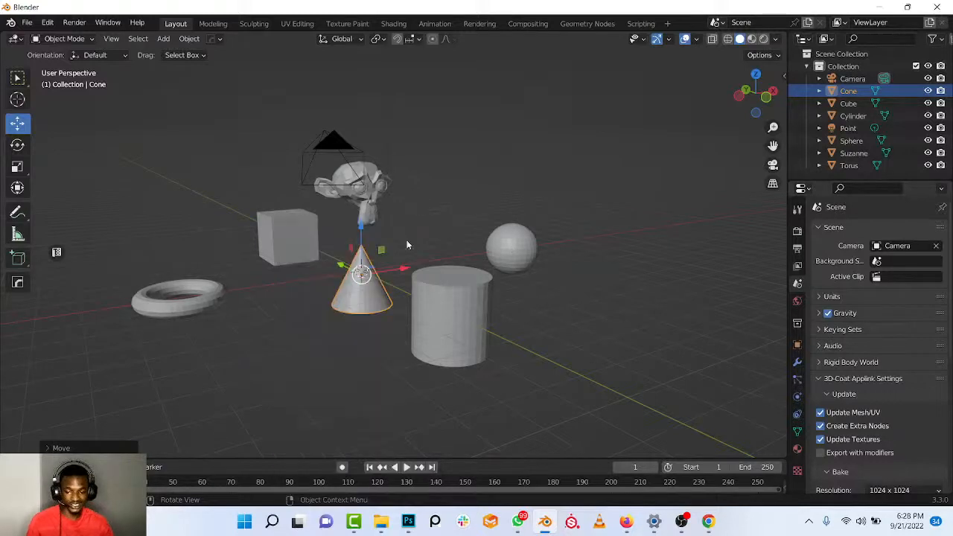
{"action": "right_click", "coordinate": [362, 273]}
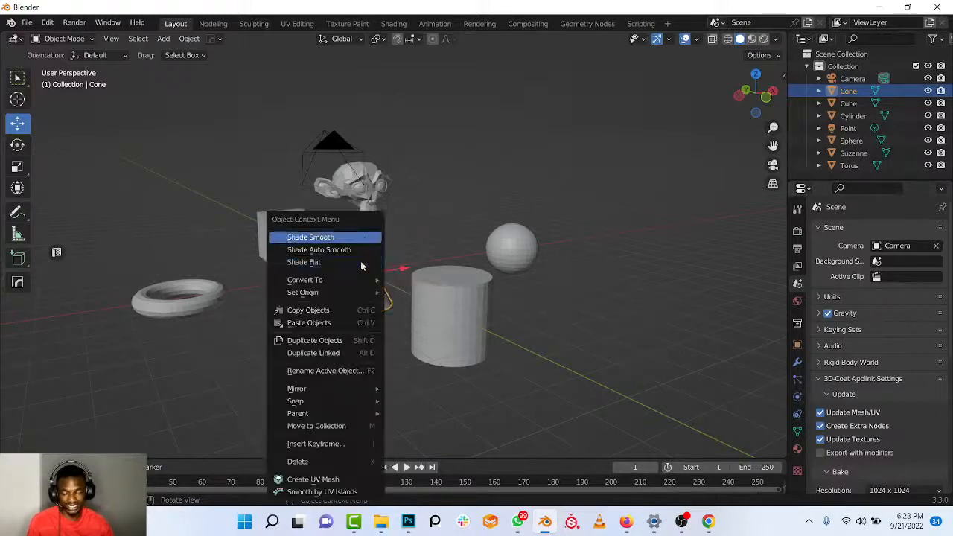
{"action": "left_click", "coordinate": [350, 461]}
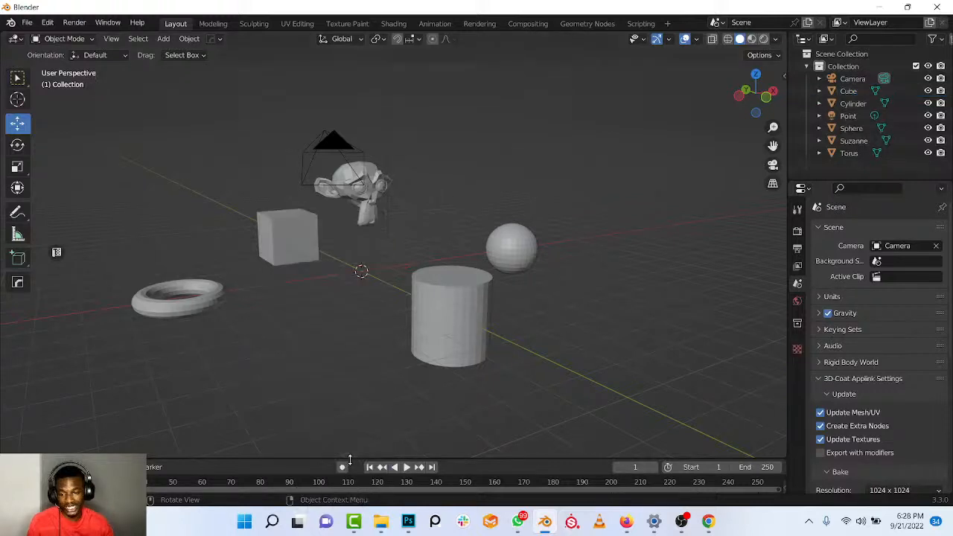
Select the cylinder in front of the scene's centre and delete it.
{"action": "left_click", "coordinate": [444, 287]}
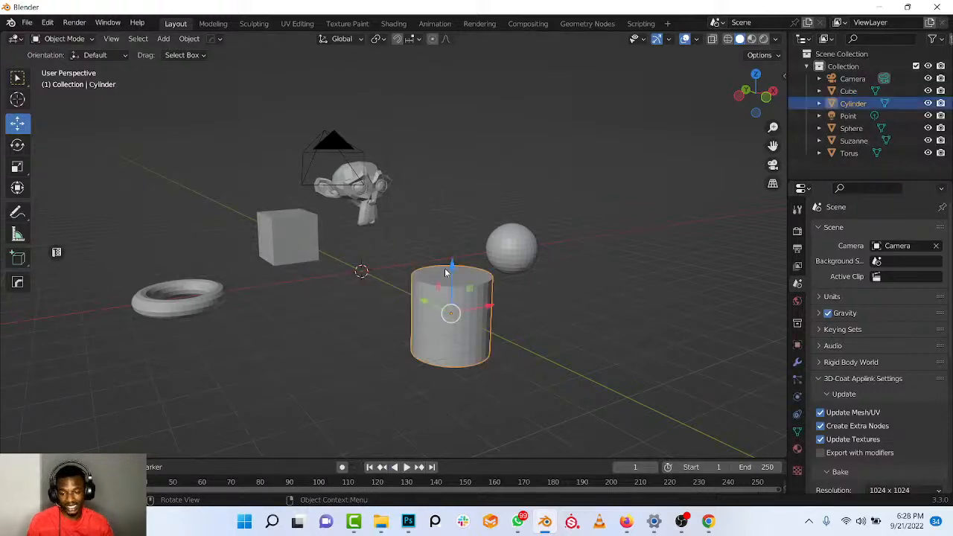
{"action": "right_click", "coordinate": [444, 270]}
{"action": "left_click", "coordinate": [445, 270]}
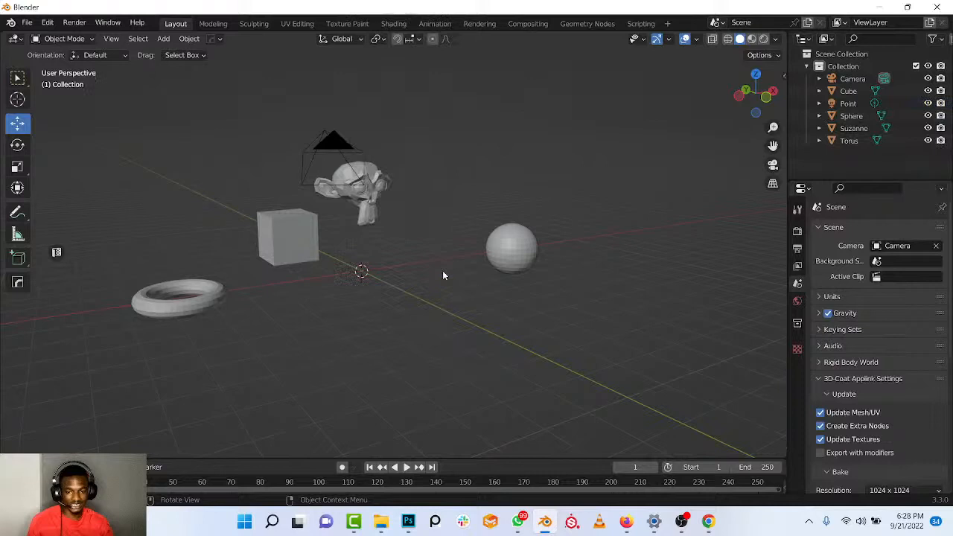
Select the UV sphere on the positive X axis and delete it.
{"action": "left_click", "coordinate": [506, 240]}
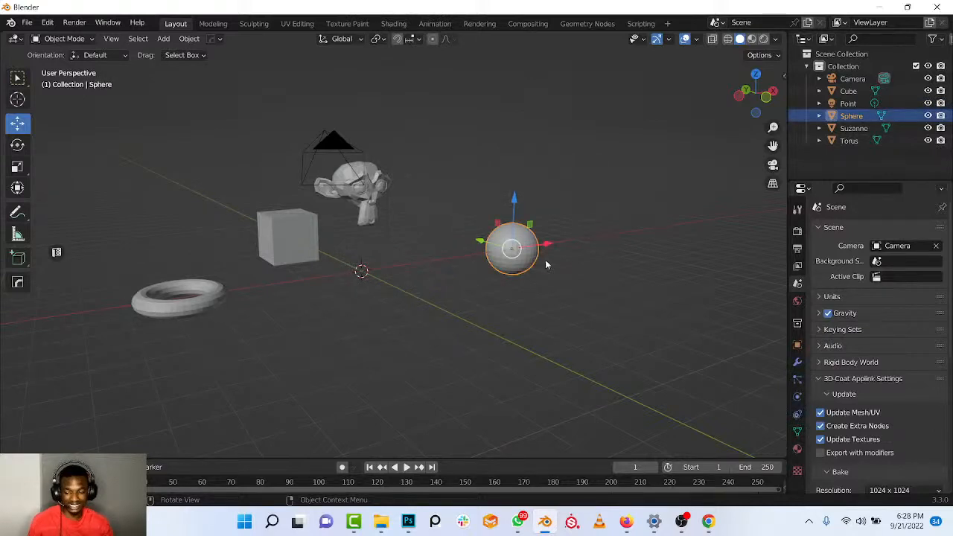
{"action": "key", "text": "x"}
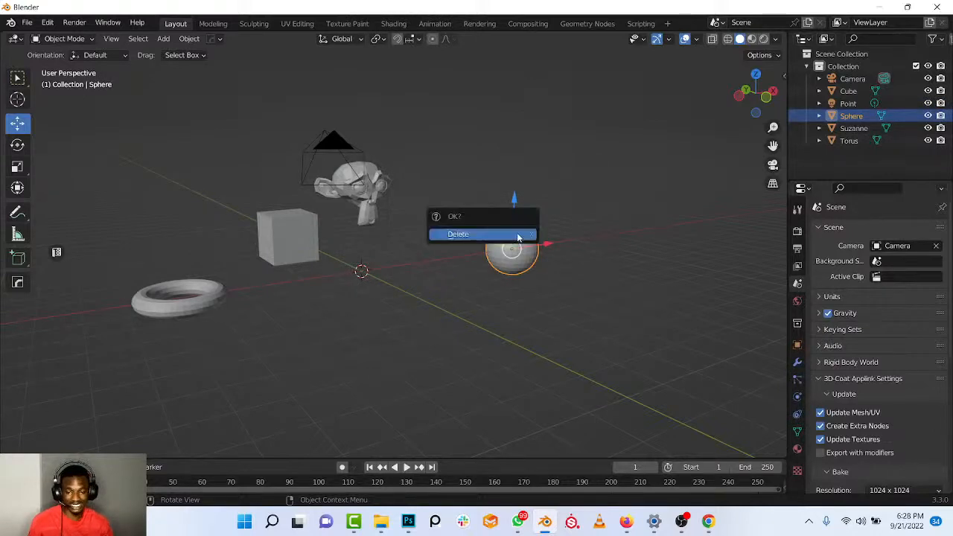
{"action": "left_click", "coordinate": [474, 235]}
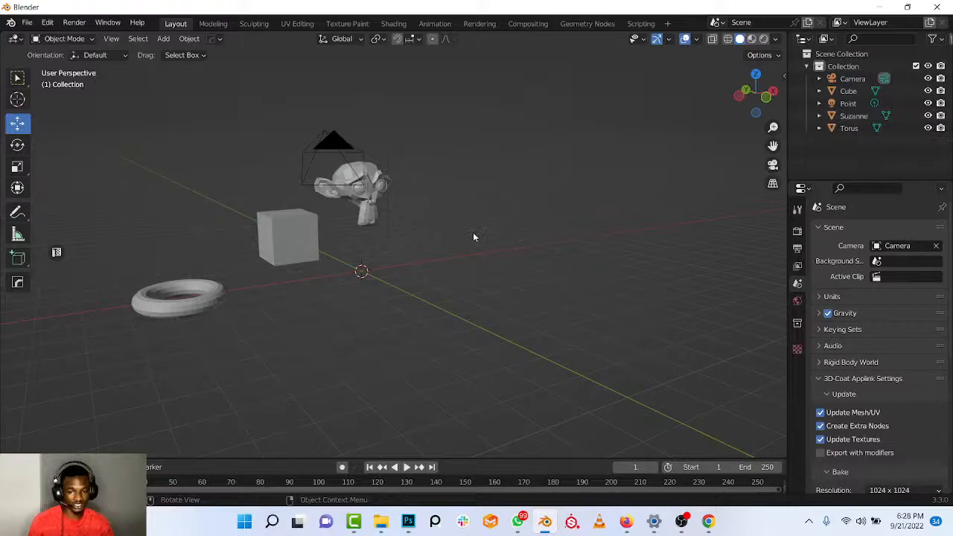
Select the cube between the torus and the monkey head and delete it.
{"action": "left_click", "coordinate": [295, 234]}
{"action": "key", "text": "x"}
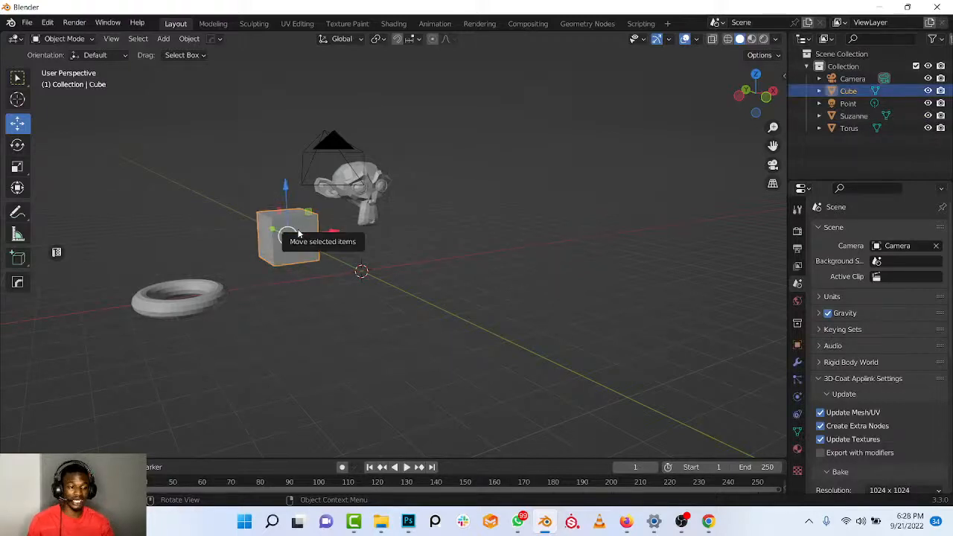
{"action": "left_click", "coordinate": [298, 234]}
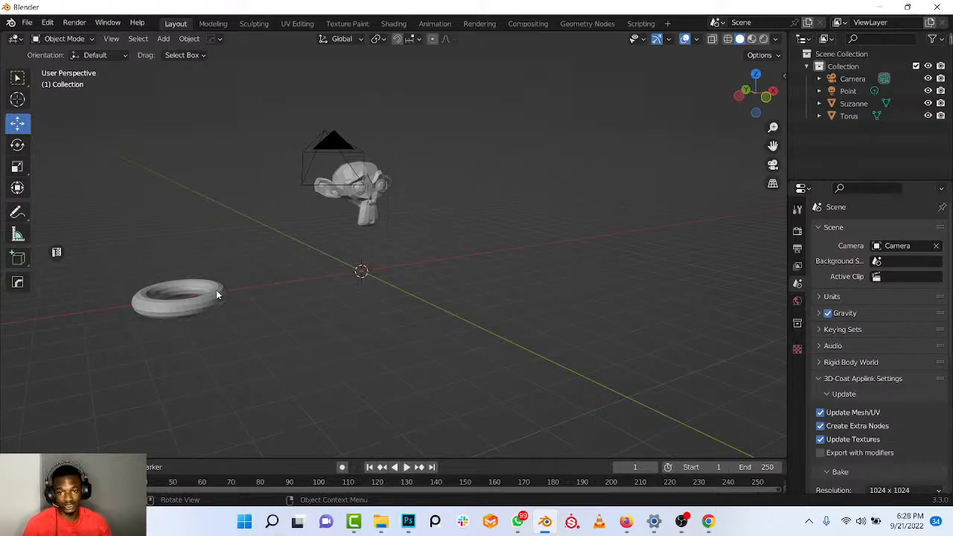
Add a new cube mesh and move it between the torus and the monkey head.
{"action": "scroll", "coordinate": [254, 280], "scroll_direction": "down", "scroll_amount": 3}
{"action": "scroll", "coordinate": [295, 259], "scroll_direction": "up", "scroll_amount": 4}
{"action": "key", "text": "shift+a"}
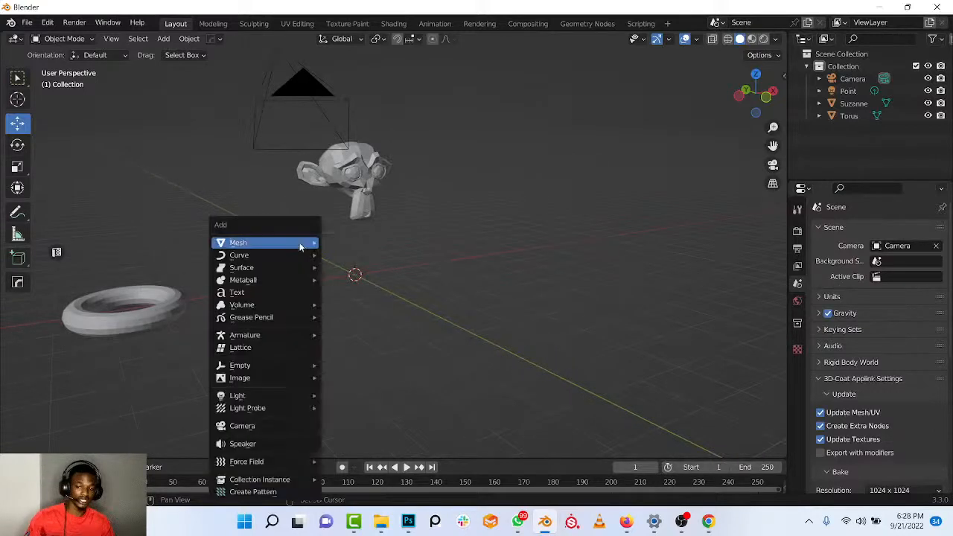
{"action": "mouse_move", "coordinate": [301, 246]}
{"action": "left_click", "coordinate": [347, 254]}
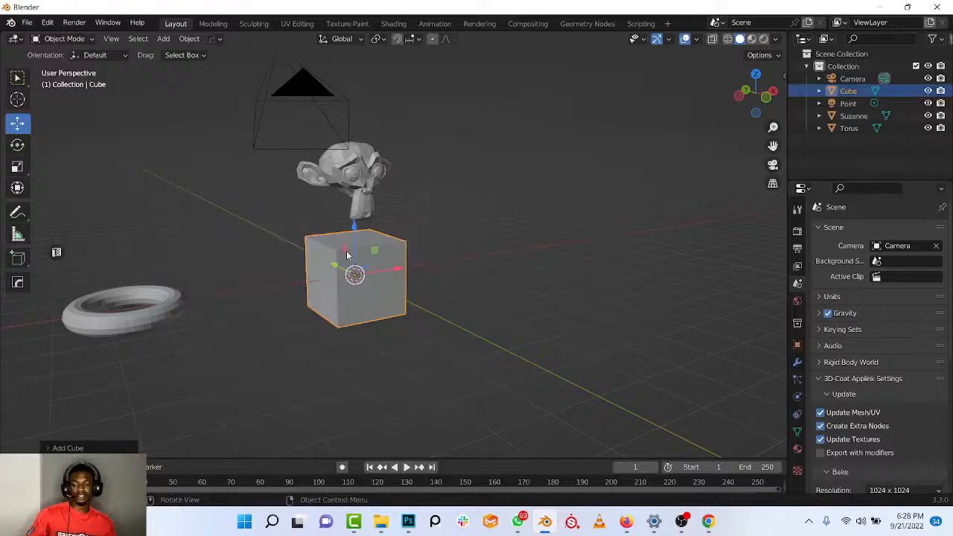
{"action": "key", "text": "g"}
{"action": "left_click", "coordinate": [219, 216]}
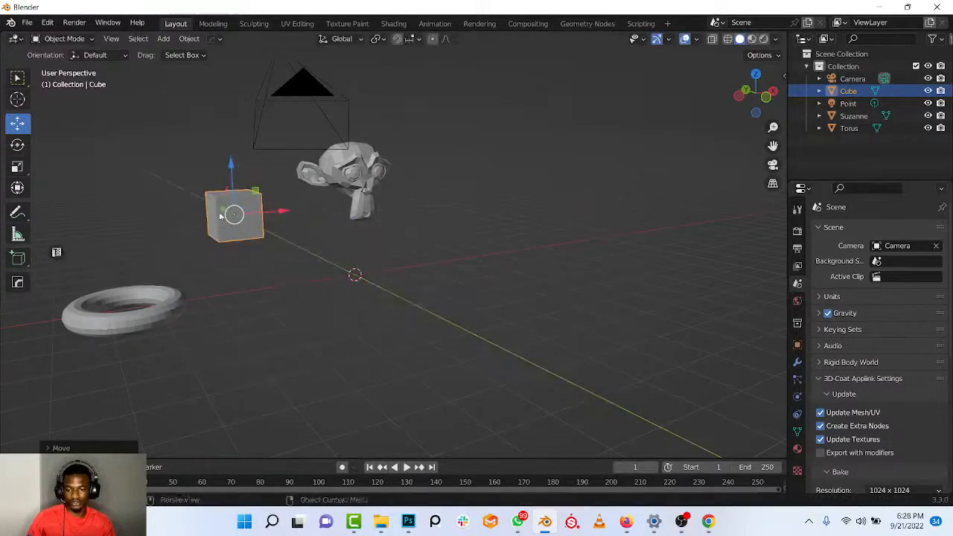
Add an ico sphere and move it away from the scene's centre towards the positive X side.
{"action": "key", "text": "shift+a"}
{"action": "mouse_move", "coordinate": [320, 243]}
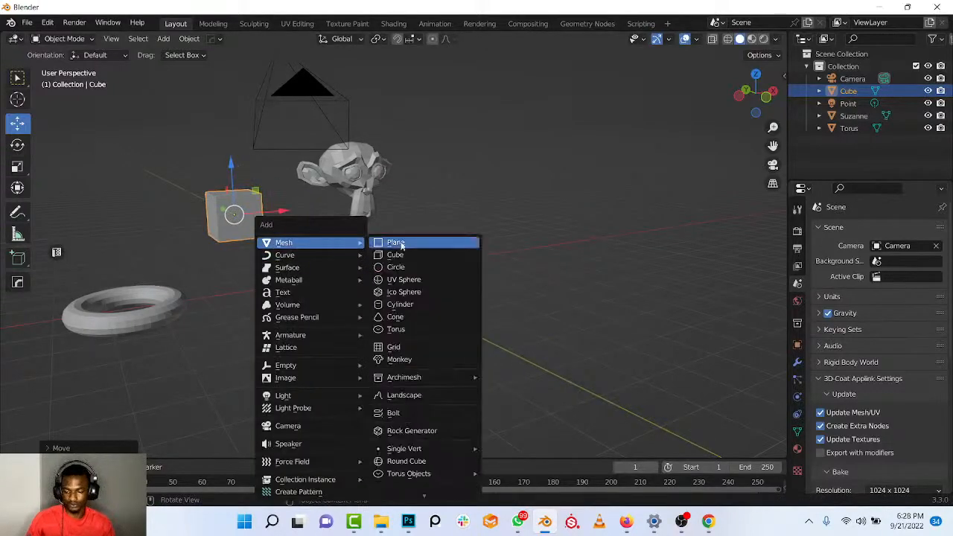
{"action": "left_click", "coordinate": [404, 292]}
{"action": "key", "text": "g"}
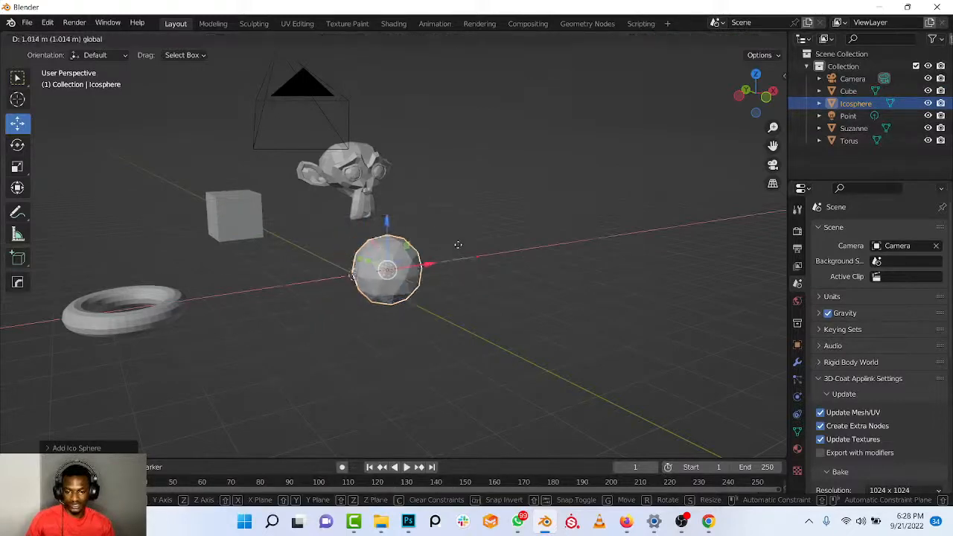
{"action": "left_click", "coordinate": [581, 215]}
Add a cylinder and move it straight down along the Z axis, below the scene's centre.
{"action": "key", "text": "shift+a"}
{"action": "mouse_move", "coordinate": [362, 244]}
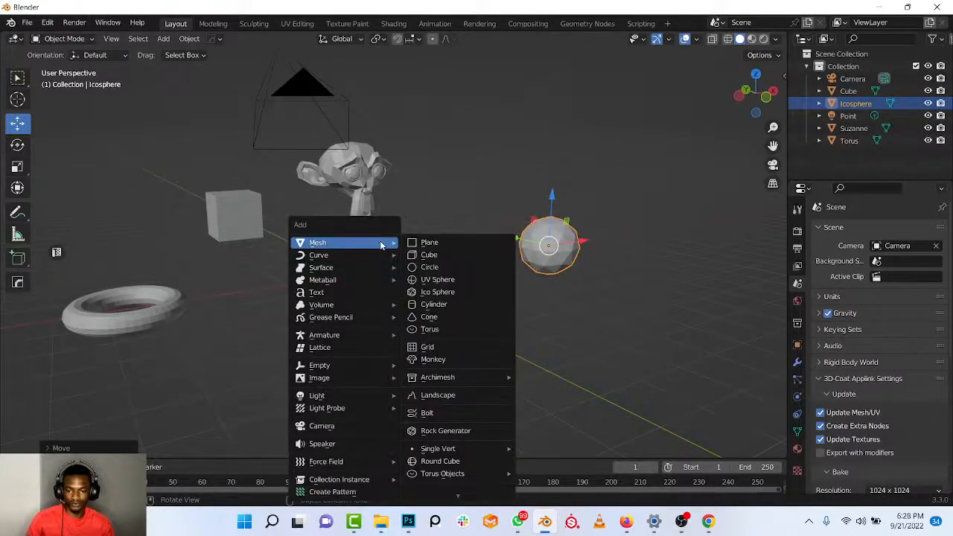
{"action": "left_click", "coordinate": [423, 305]}
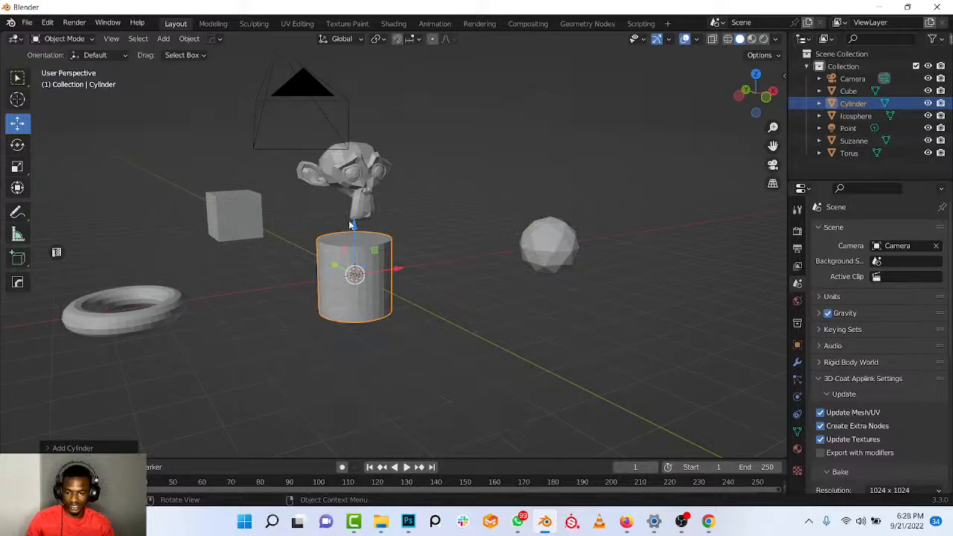
{"action": "left_click_drag", "start_coordinate": [350, 225], "coordinate": [351, 341]}
Add a cone and move it along the Y axis in the negative direction, away from the scene's centre.
{"action": "key", "text": "shift+a"}
{"action": "mouse_move", "coordinate": [344, 256]}
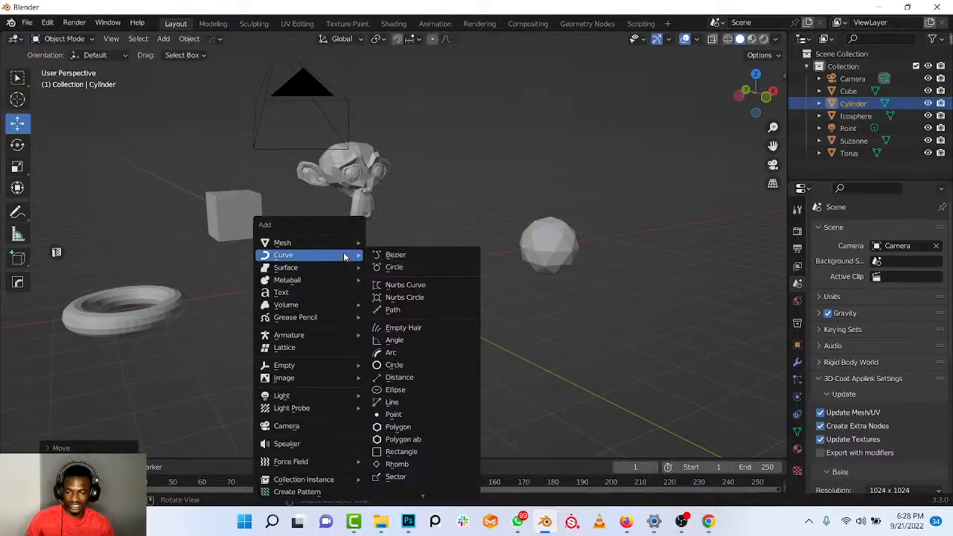
{"action": "left_click", "coordinate": [404, 319]}
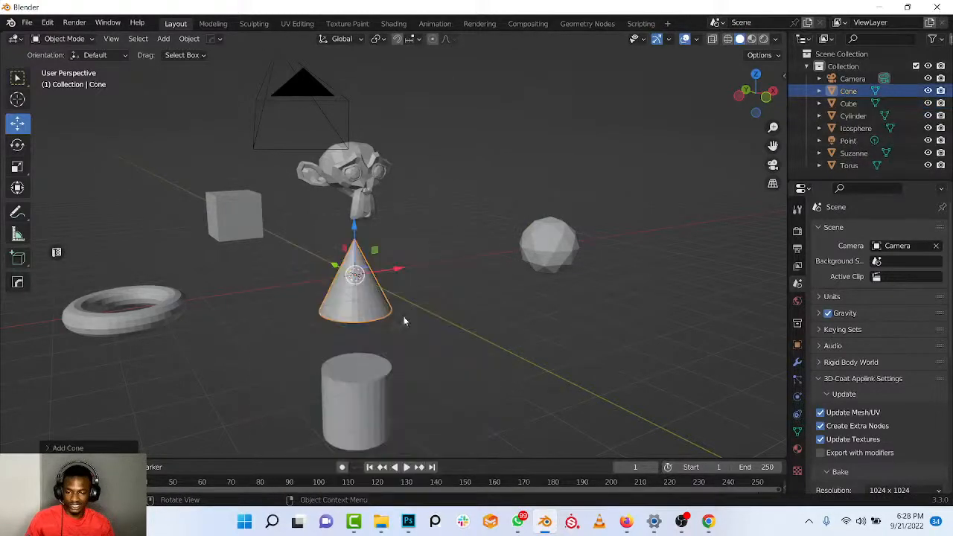
{"action": "left_click_drag", "start_coordinate": [335, 266], "coordinate": [464, 296]}
{"action": "scroll", "coordinate": [464, 289], "scroll_direction": "down", "scroll_amount": 1}
{"action": "scroll", "coordinate": [459, 288], "scroll_direction": "down", "scroll_amount": 3}
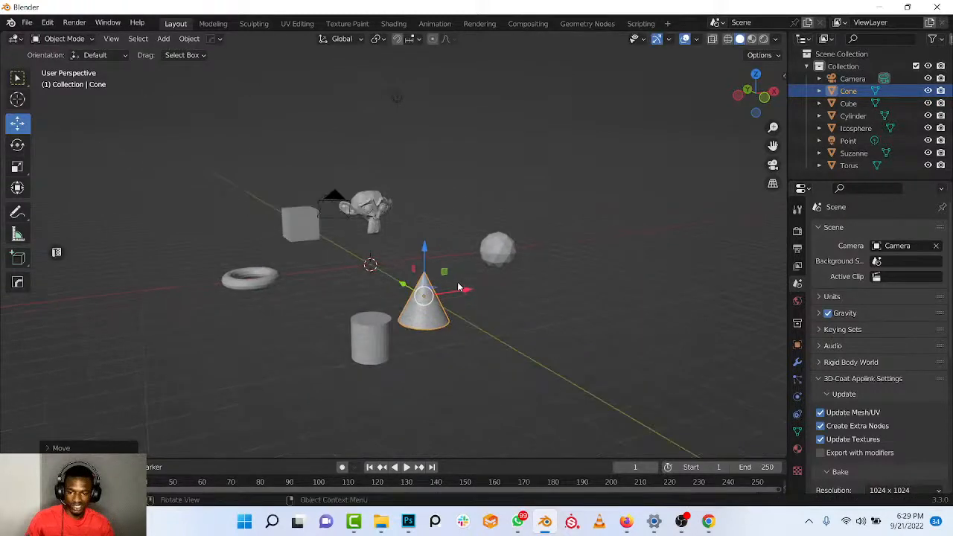
Select the cone, ico sphere, cylinder, torus, cube and monkey head together as one multiple selection.
{"action": "left_click", "coordinate": [391, 328]}
{"action": "left_click", "coordinate": [494, 251]}
{"action": "left_click", "coordinate": [423, 305]}
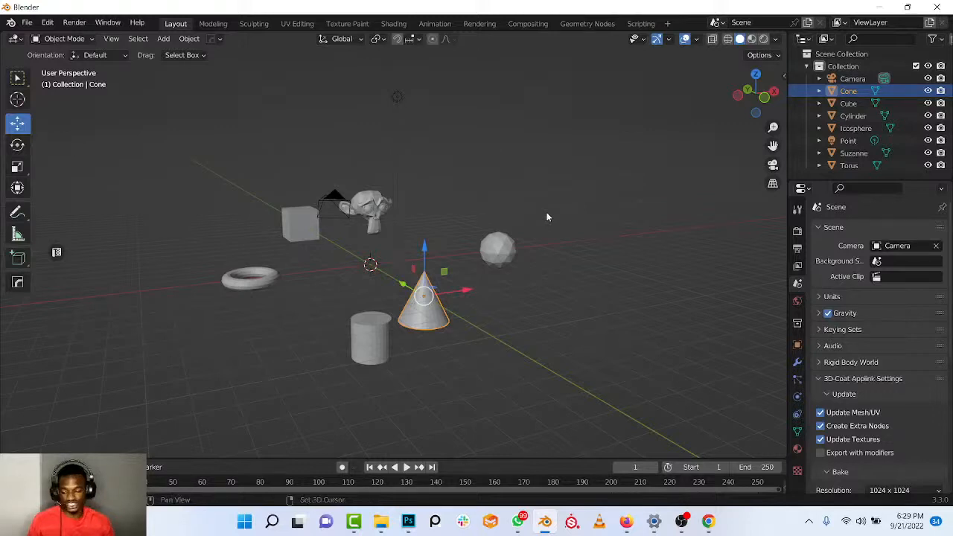
{"action": "left_click", "coordinate": [511, 255], "text": "shift"}
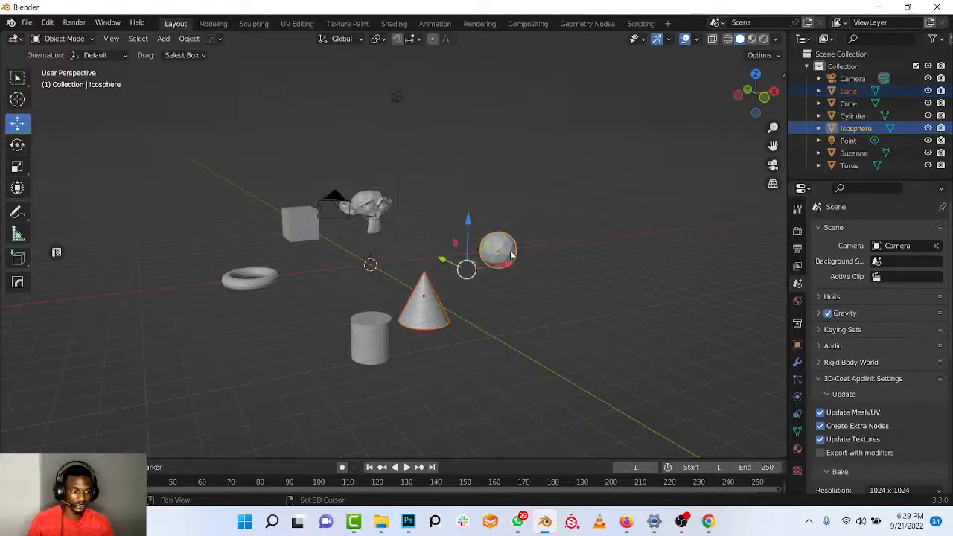
{"action": "left_click", "coordinate": [376, 339], "text": "shift"}
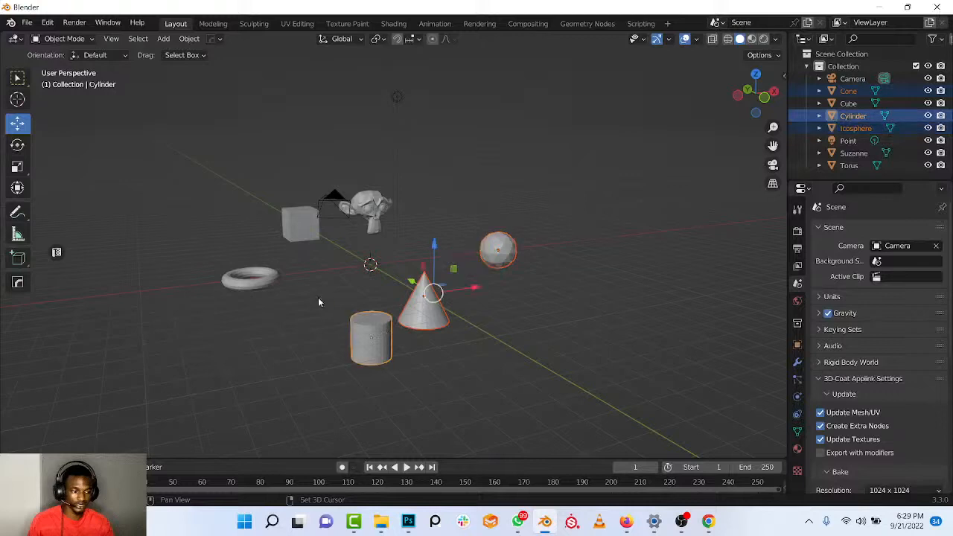
{"action": "left_click", "coordinate": [275, 287], "text": "shift"}
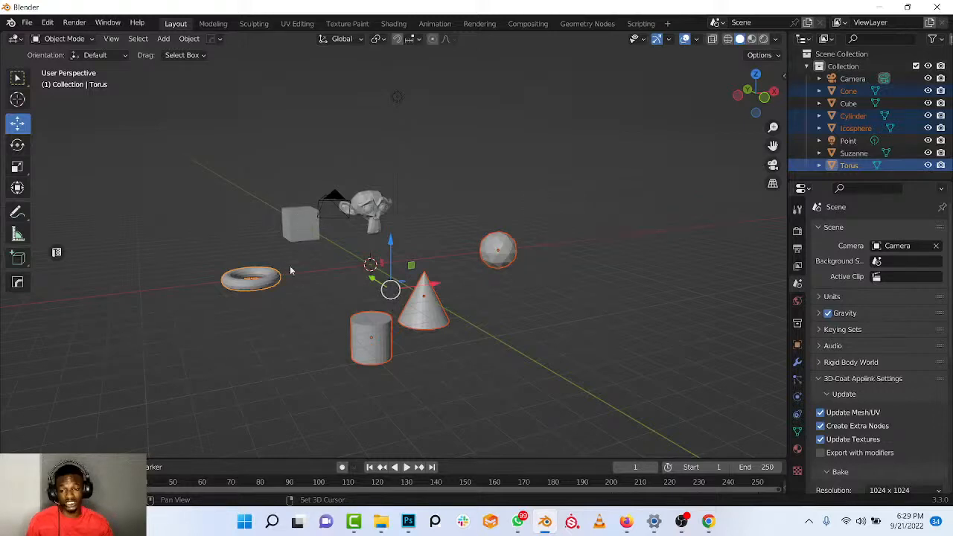
{"action": "left_click", "coordinate": [300, 217], "text": "shift"}
{"action": "left_click", "coordinate": [378, 215], "text": "shift"}
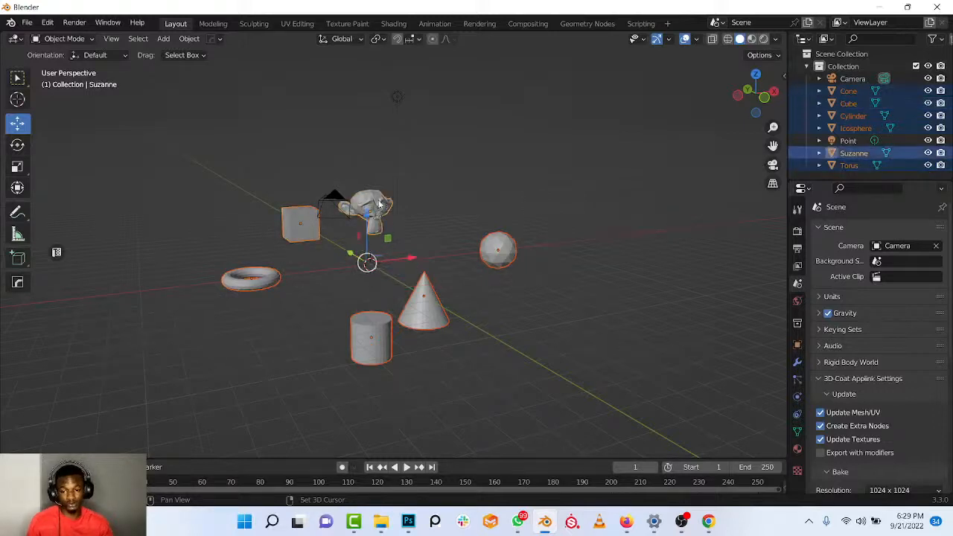
Raise the six selected meshes together along the Z axis and activate the Scale tool.
{"action": "middle_click_drag", "start_coordinate": [441, 293], "coordinate": [370, 267]}
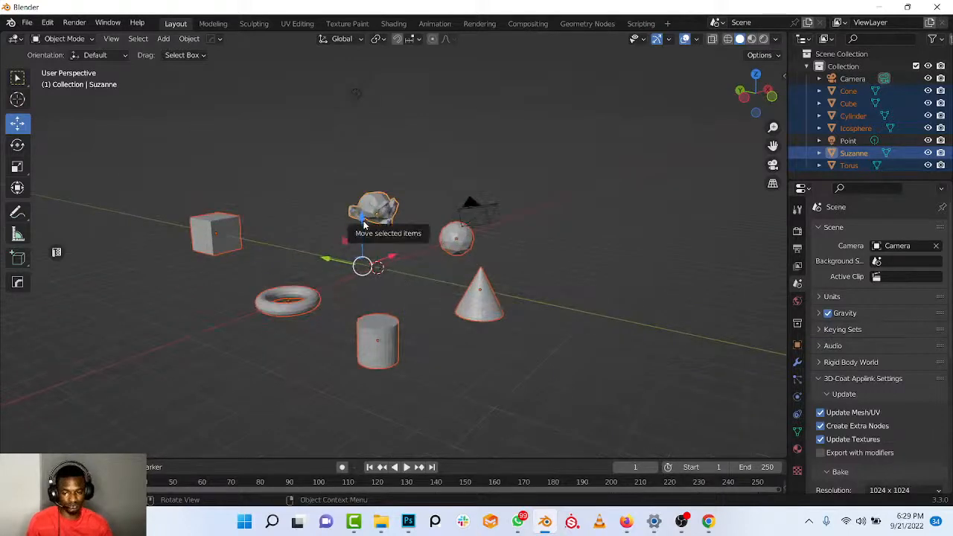
{"action": "mouse_move", "coordinate": [362, 217]}
{"action": "left_mouse_down"}
{"action": "mouse_move", "coordinate": [360, 152]}
{"action": "mouse_move", "coordinate": [357, 237]}
{"action": "mouse_move", "coordinate": [354, 173]}
{"action": "mouse_move", "coordinate": [373, 148]}
{"action": "mouse_move", "coordinate": [367, 121]}
{"action": "mouse_move", "coordinate": [378, 177]}
{"action": "mouse_move", "coordinate": [346, 201]}
{"action": "mouse_move", "coordinate": [324, 179]}
{"action": "mouse_move", "coordinate": [358, 212]}
{"action": "mouse_move", "coordinate": [349, 204]}
{"action": "left_mouse_up"}
{"action": "left_click", "coordinate": [17, 145]}
{"action": "left_click", "coordinate": [23, 167]}
Delete all six selected mesh objects at once, keeping the camera and the light.
{"action": "scroll", "coordinate": [493, 252], "scroll_direction": "down", "scroll_amount": 3}
{"action": "middle_click_drag", "start_coordinate": [490, 253], "coordinate": [438, 270]}
{"action": "scroll", "coordinate": [448, 274], "scroll_direction": "up", "scroll_amount": 3}
{"action": "middle_click_drag", "start_coordinate": [465, 281], "coordinate": [339, 245]}
{"action": "scroll", "coordinate": [395, 223], "scroll_direction": "up", "scroll_amount": 1}
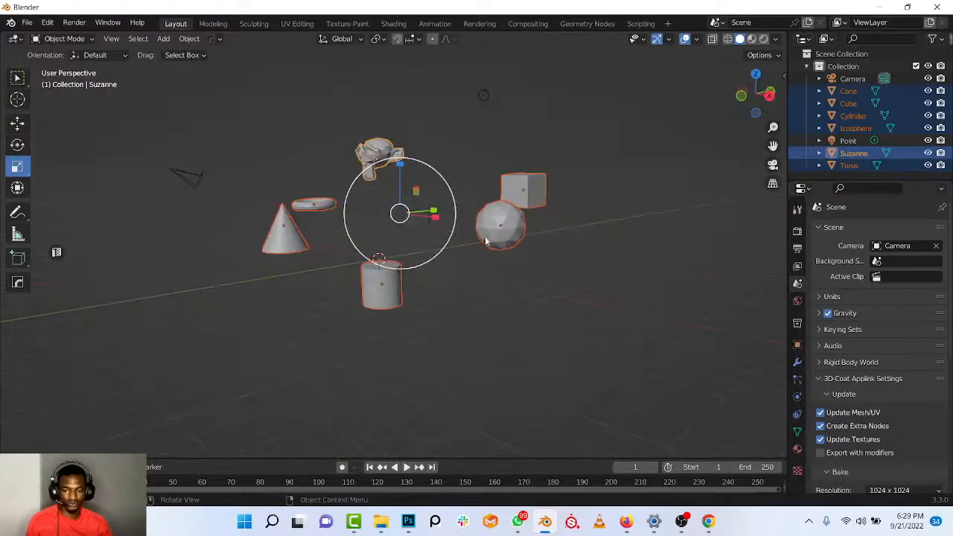
{"action": "middle_click_drag", "start_coordinate": [486, 240], "coordinate": [462, 260]}
{"action": "key", "text": "x"}
{"action": "left_click", "coordinate": [459, 262]}
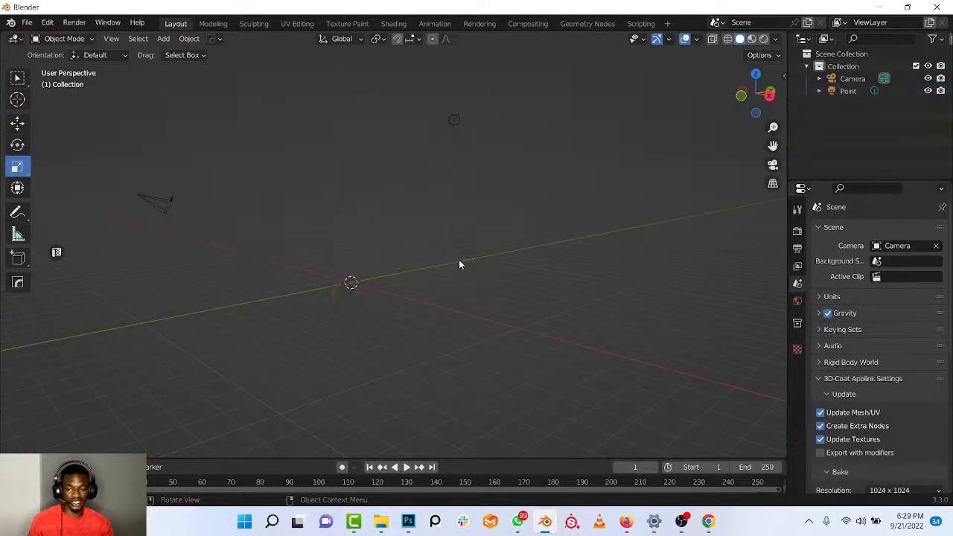
Undo the deletion of the six meshes and deselect them.
{"action": "key", "text": "ctrl+z"}
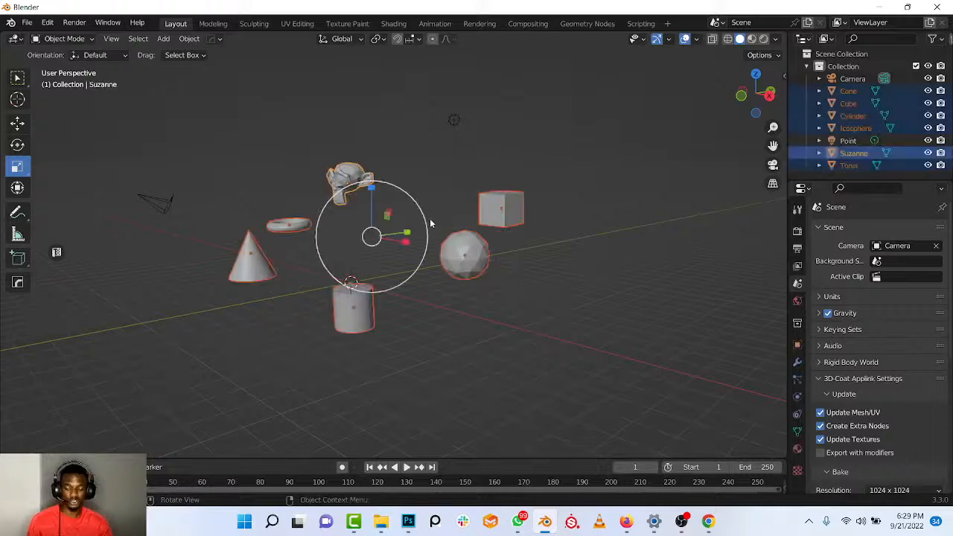
{"action": "scroll", "coordinate": [430, 218], "scroll_direction": "down", "scroll_amount": 2}
{"action": "middle_click_drag", "start_coordinate": [430, 218], "coordinate": [492, 216]}
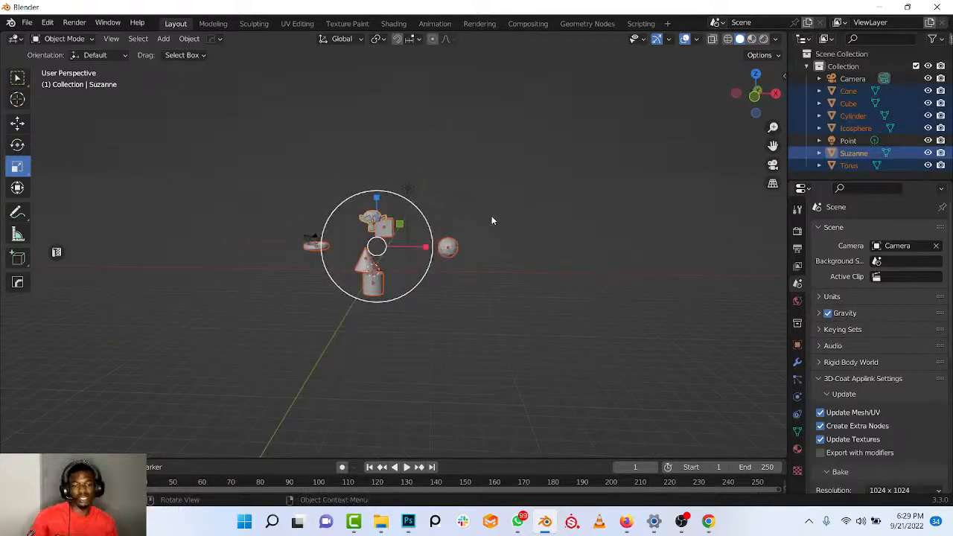
{"action": "scroll", "coordinate": [492, 216], "scroll_direction": "up", "scroll_amount": 1}
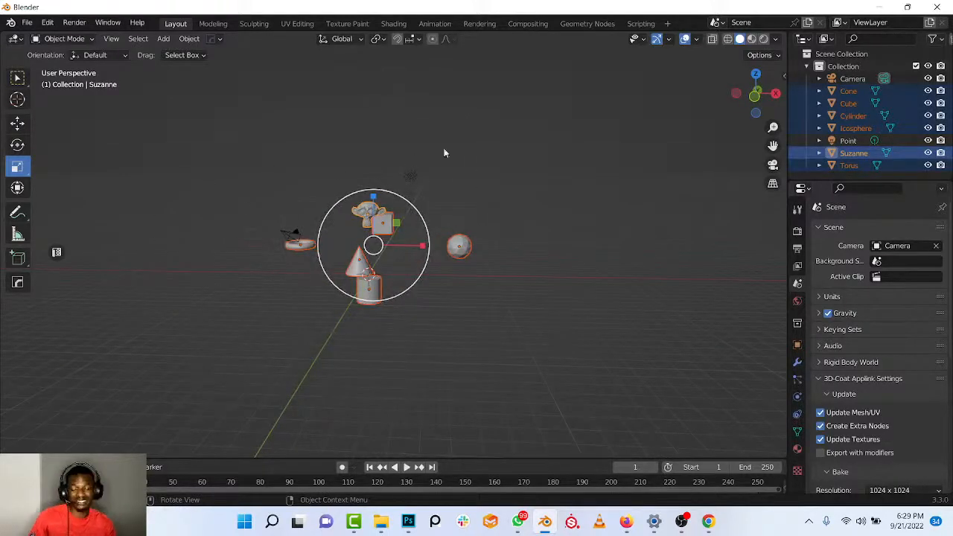
{"action": "left_click", "coordinate": [714, 244]}
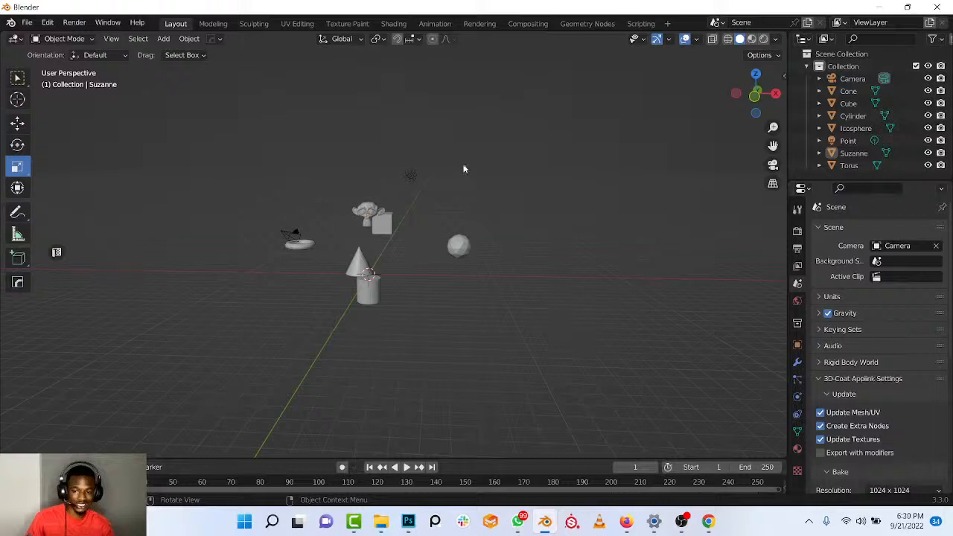
Select every object in the scene, including the camera and the light, and clear the selection.
{"action": "scroll", "coordinate": [464, 216], "scroll_direction": "up", "scroll_amount": 3}
{"action": "middle_click_drag", "start_coordinate": [414, 211], "coordinate": [438, 213]}
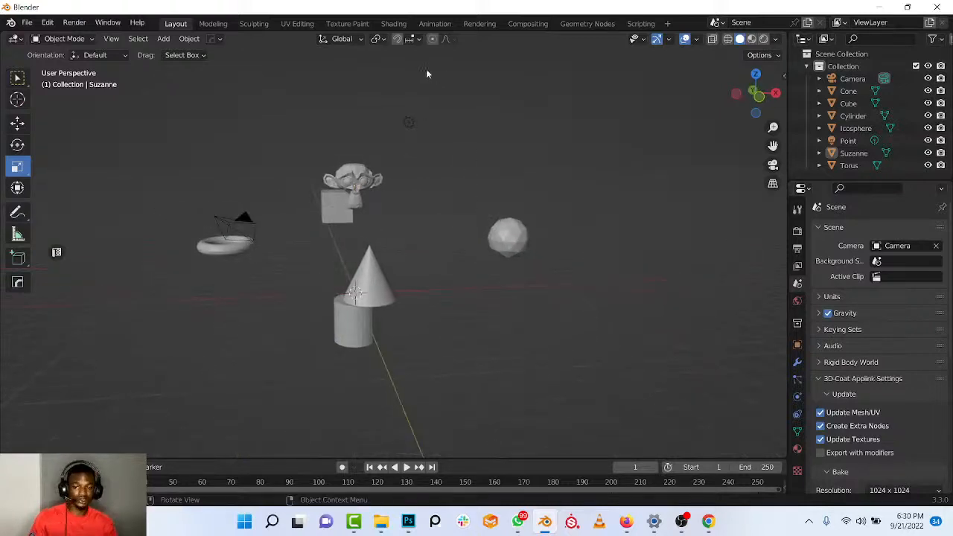
{"action": "middle_click_drag", "start_coordinate": [354, 213], "coordinate": [409, 213]}
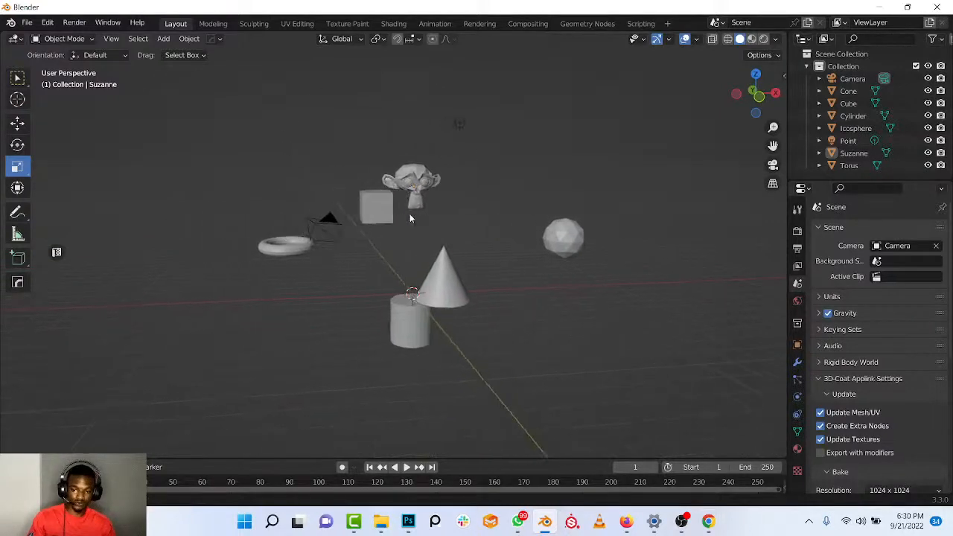
{"action": "key", "text": "a"}
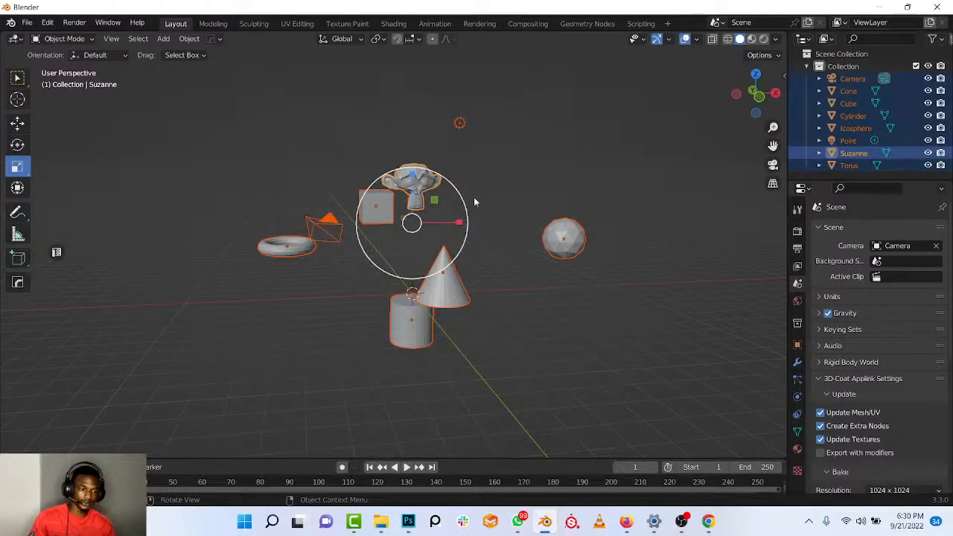
{"action": "scroll", "coordinate": [476, 206], "scroll_direction": "down", "scroll_amount": 2}
{"action": "scroll", "coordinate": [476, 206], "scroll_direction": "up", "scroll_amount": 2}
{"action": "middle_click_drag", "start_coordinate": [478, 202], "coordinate": [473, 202], "text": "shift"}
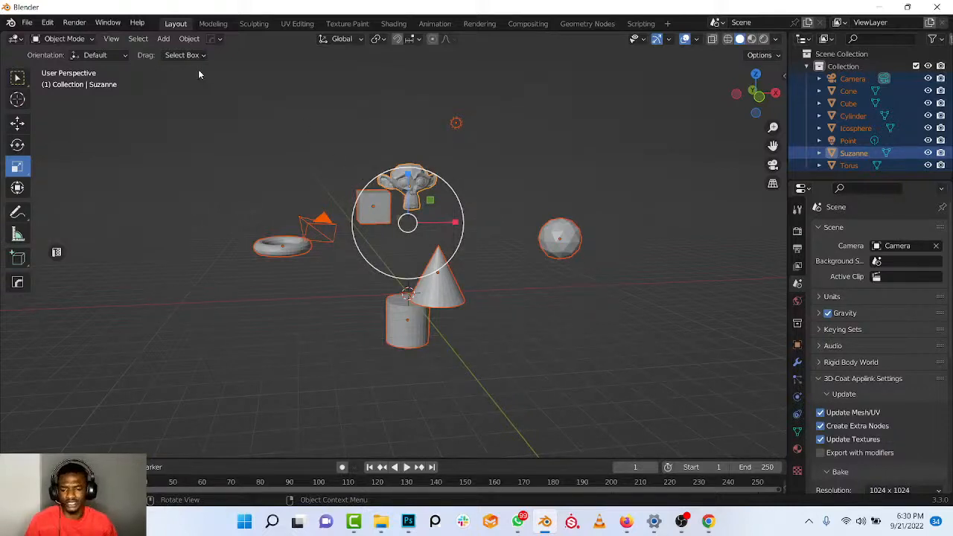
{"action": "left_click", "coordinate": [137, 39]}
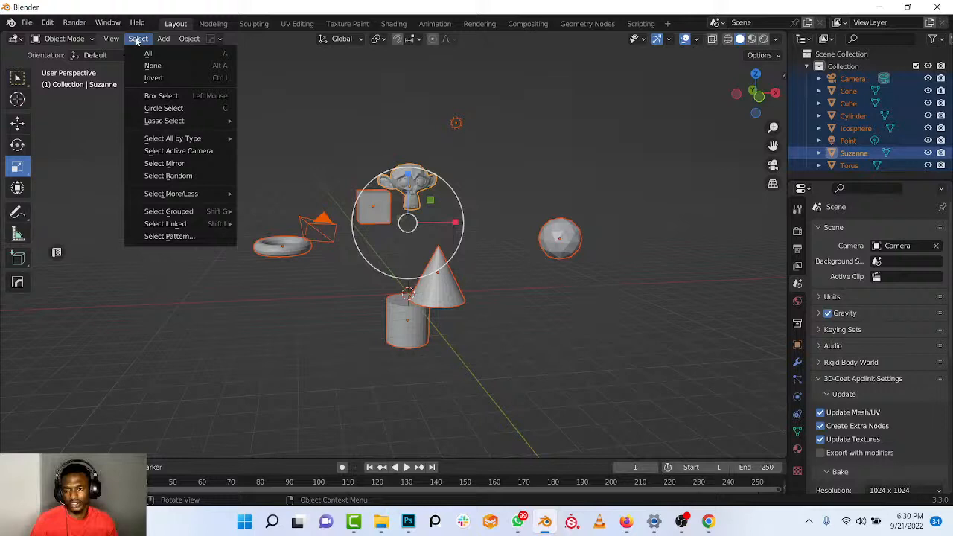
{"action": "left_click", "coordinate": [141, 56]}
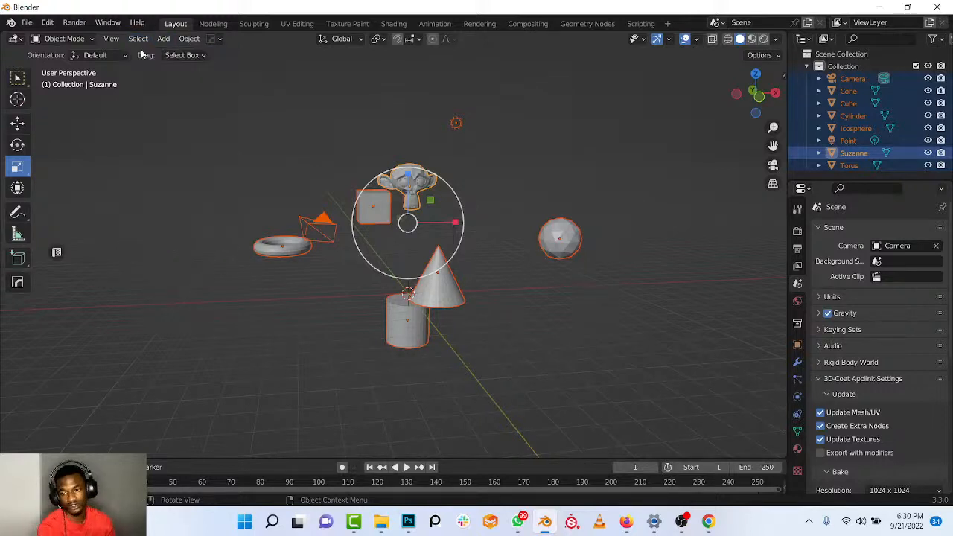
{"action": "left_click", "coordinate": [495, 162]}
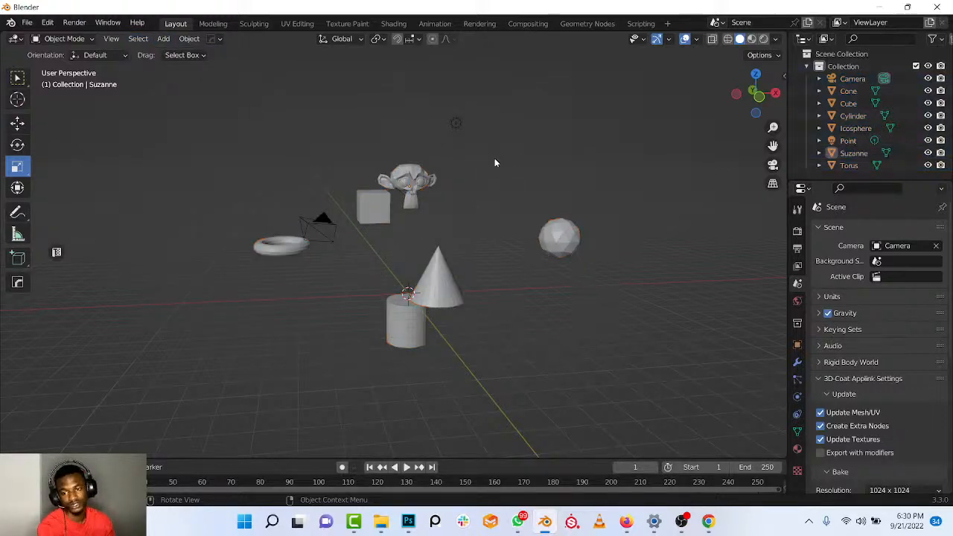
Select all scene objects, deselect them with the None option, and select all of them again.
{"action": "left_click", "coordinate": [138, 38]}
{"action": "left_click", "coordinate": [151, 52]}
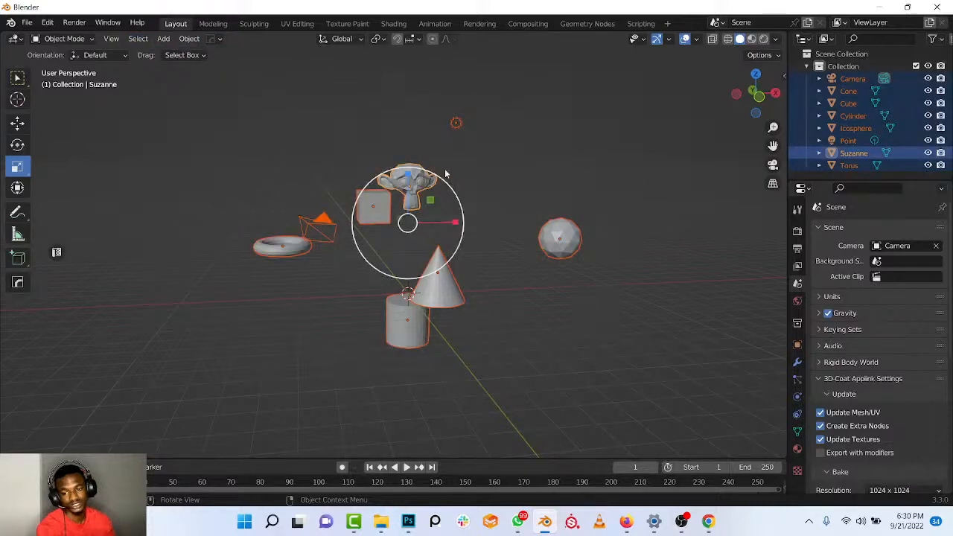
{"action": "left_click", "coordinate": [138, 39]}
{"action": "left_click", "coordinate": [149, 65]}
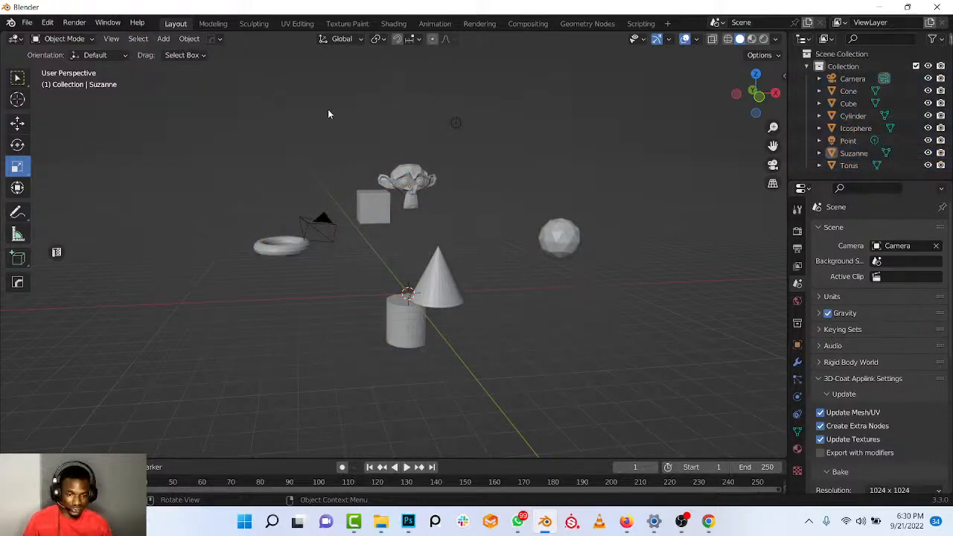
{"action": "left_click", "coordinate": [138, 38]}
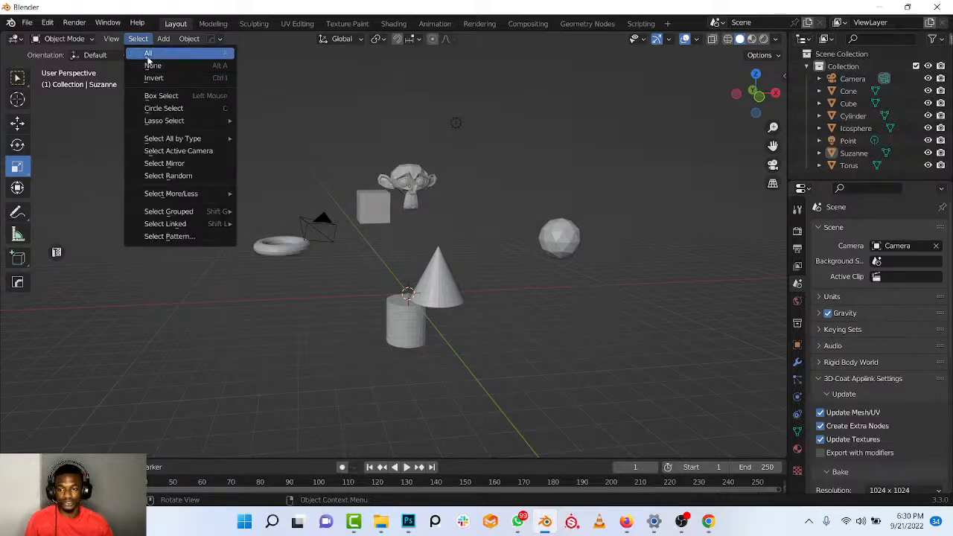
{"action": "left_click", "coordinate": [149, 55]}
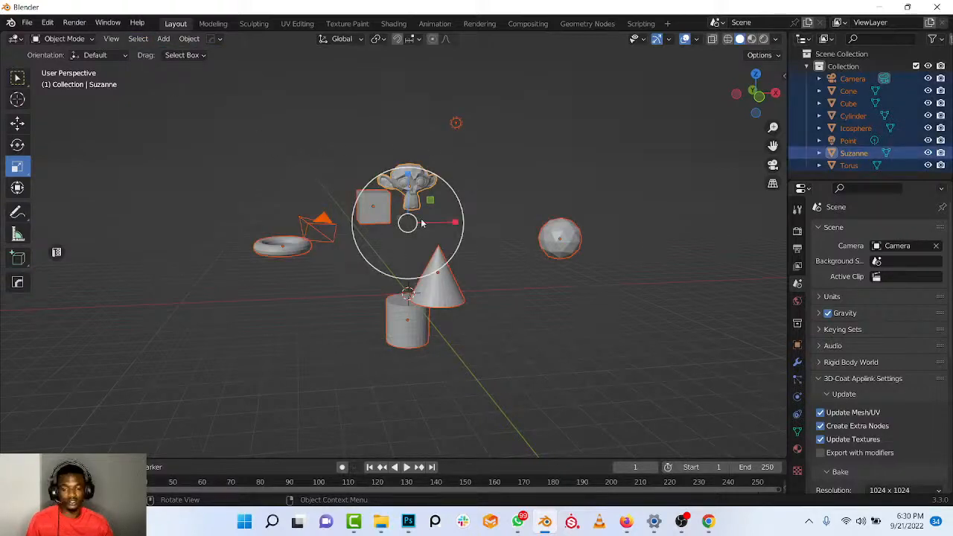
Delete all selected objects, including the camera and the light, to empty the scene.
{"action": "right_click", "coordinate": [429, 181]}
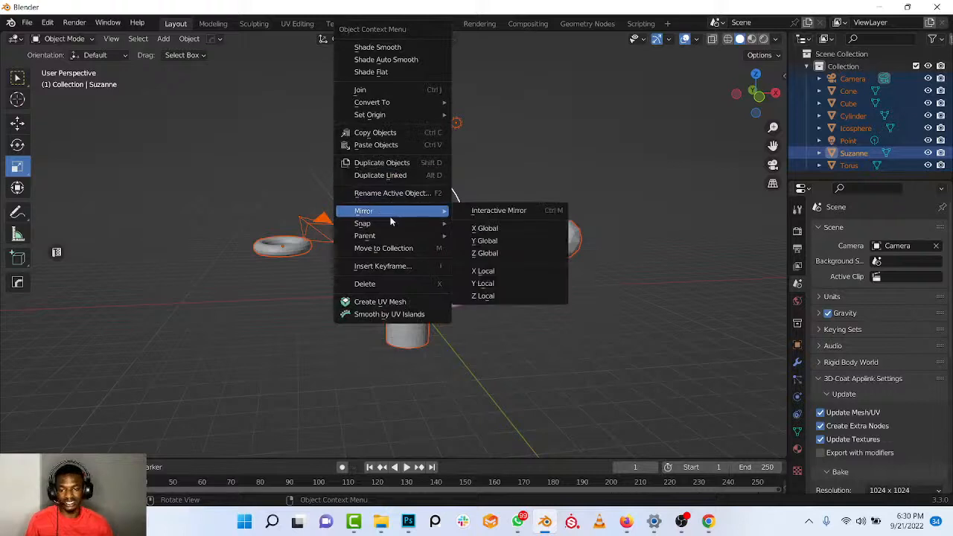
{"action": "left_click", "coordinate": [385, 283]}
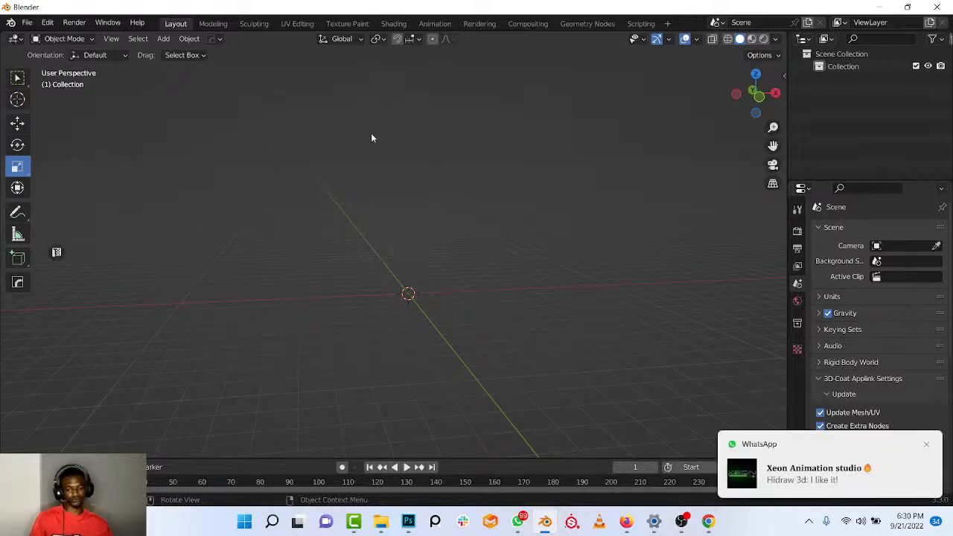
{"action": "scroll", "coordinate": [371, 171], "scroll_direction": "down", "scroll_amount": 2}
{"action": "scroll", "coordinate": [460, 263], "scroll_direction": "up", "scroll_amount": 5}
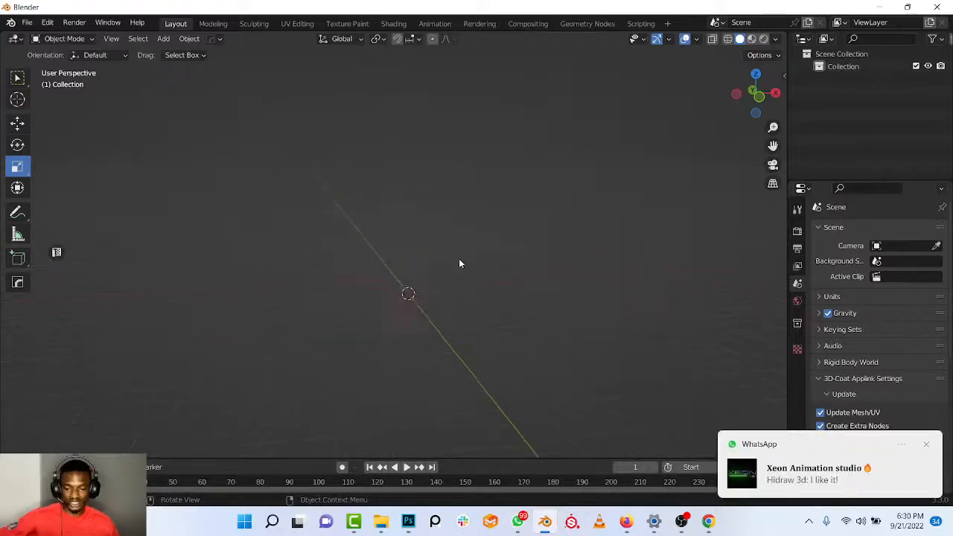
{"action": "scroll", "coordinate": [460, 260], "scroll_direction": "down", "scroll_amount": 3}
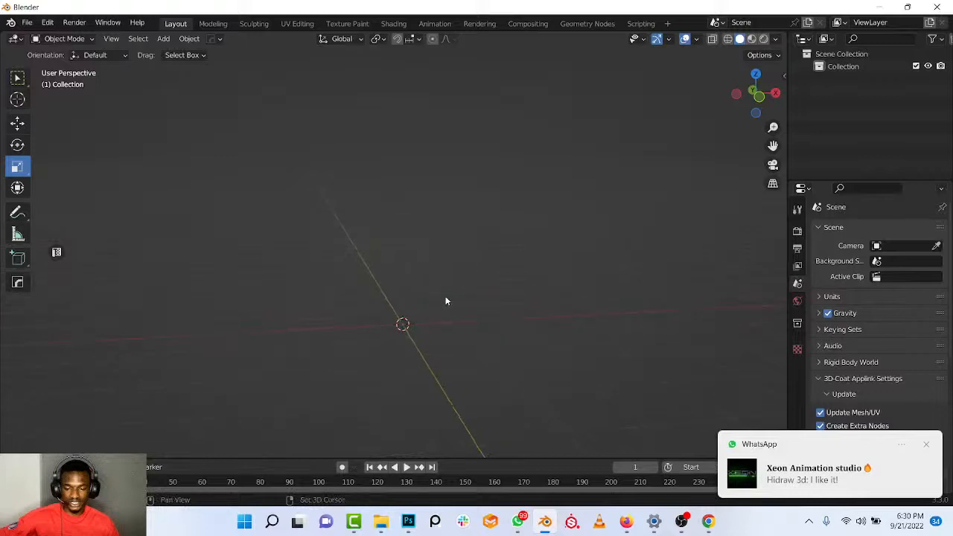
{"action": "scroll", "coordinate": [440, 281], "scroll_direction": "down", "scroll_amount": 2}
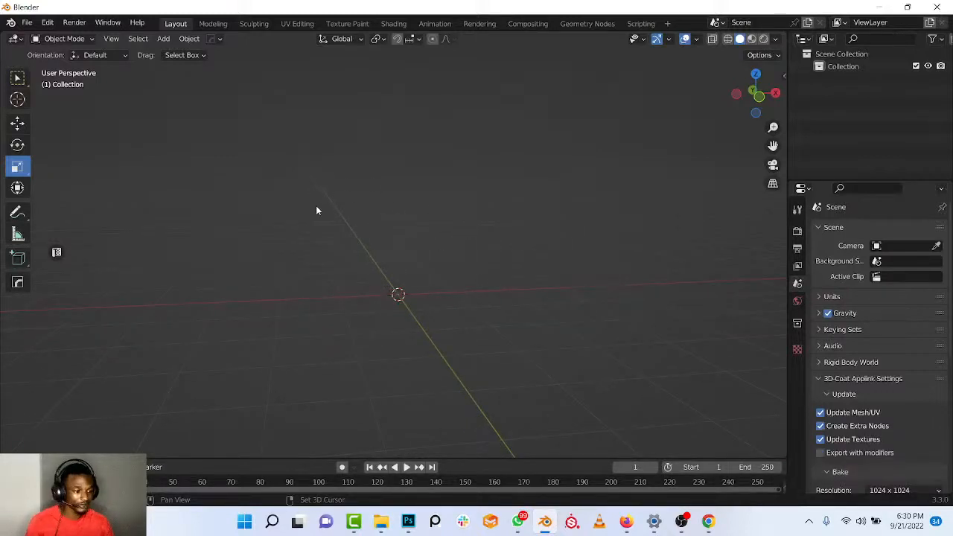
Add a cube mesh at the origin of the empty scene.
{"action": "key", "text": "shift+a"}
{"action": "mouse_move", "coordinate": [345, 227]}
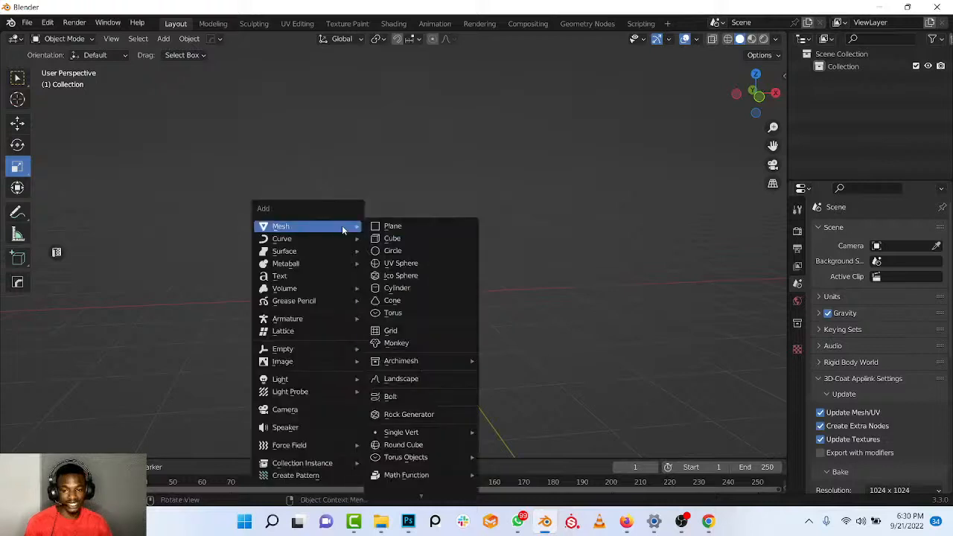
{"action": "left_click", "coordinate": [391, 239]}
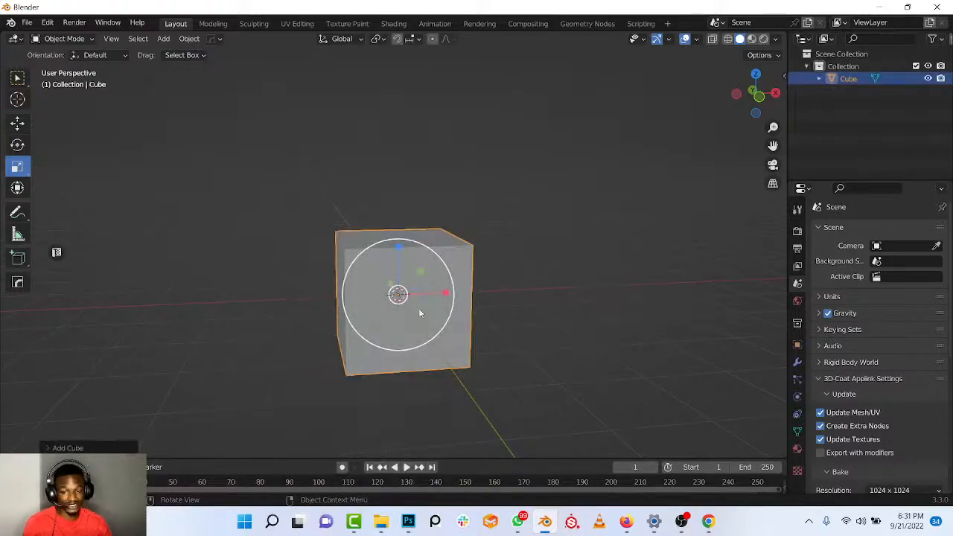
{"action": "middle_click_drag", "start_coordinate": [288, 252], "coordinate": [311, 252]}
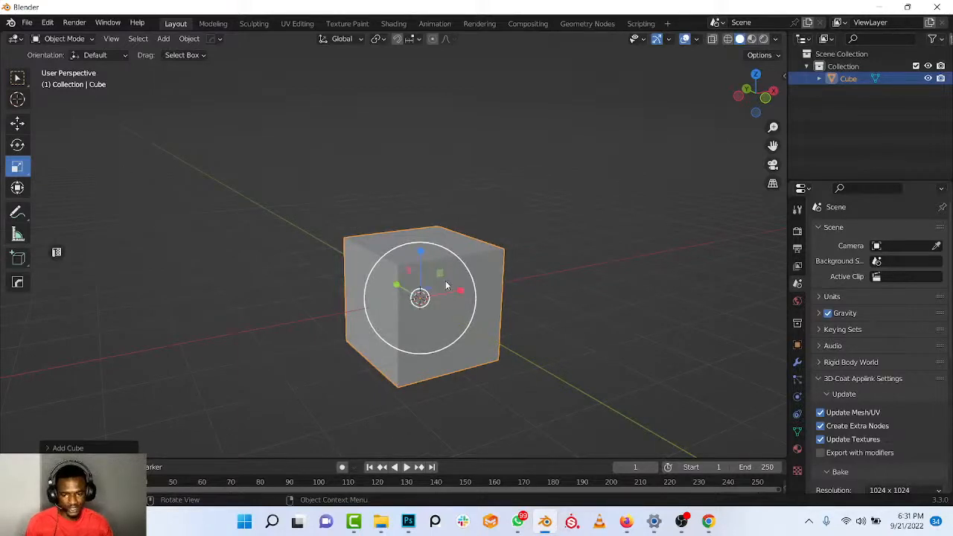
Add a cone mesh at the same location as the cube and expand its creation settings.
{"action": "key", "text": "shift+a"}
{"action": "mouse_move", "coordinate": [440, 283]}
{"action": "mouse_move", "coordinate": [423, 244]}
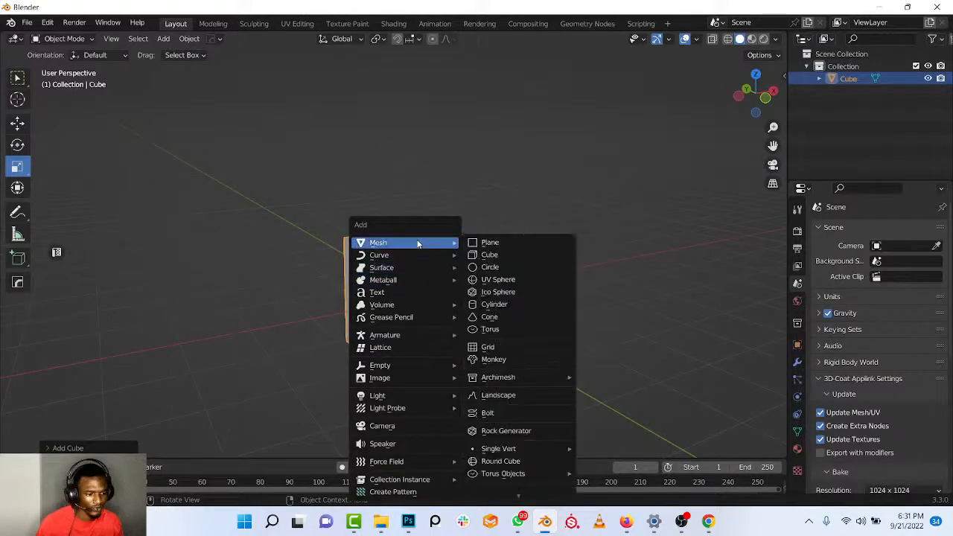
{"action": "left_click", "coordinate": [490, 316]}
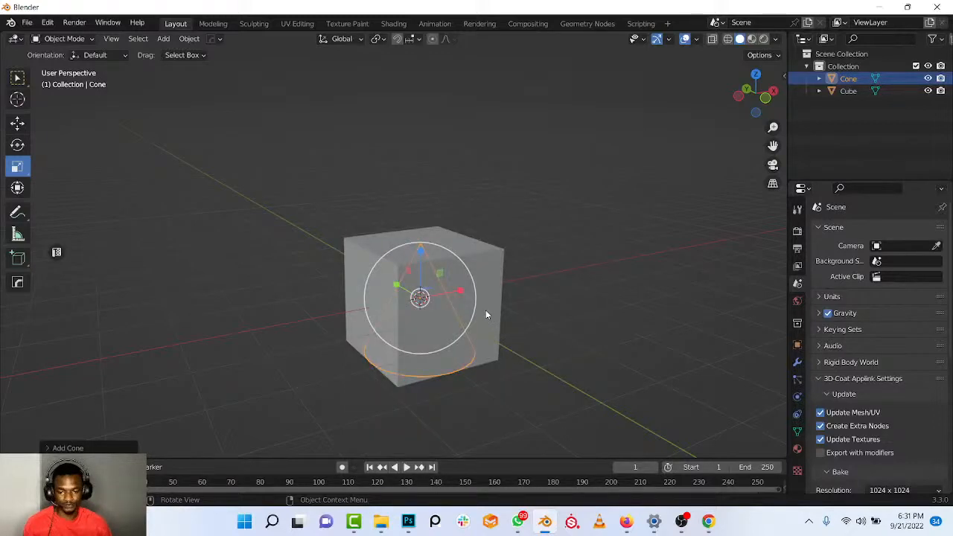
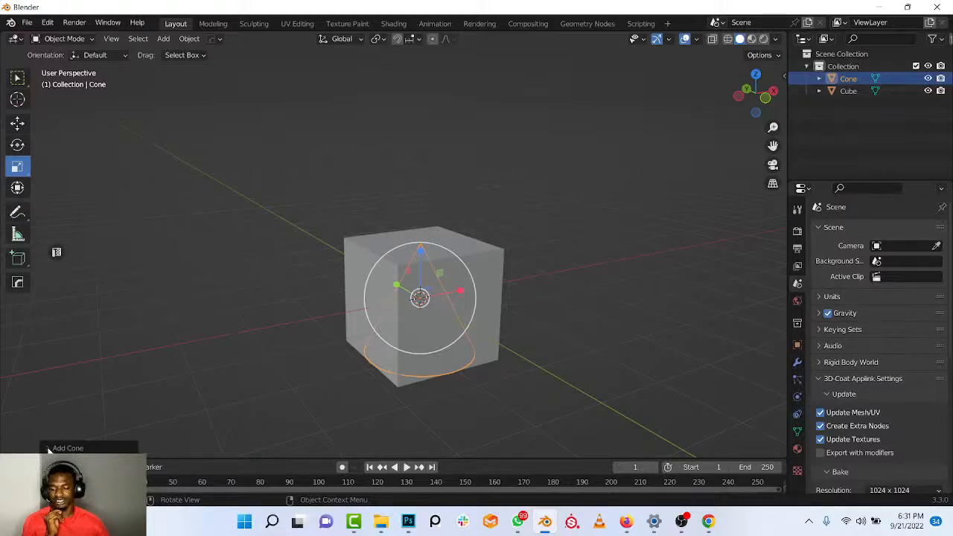
{"action": "left_click", "coordinate": [49, 450]}
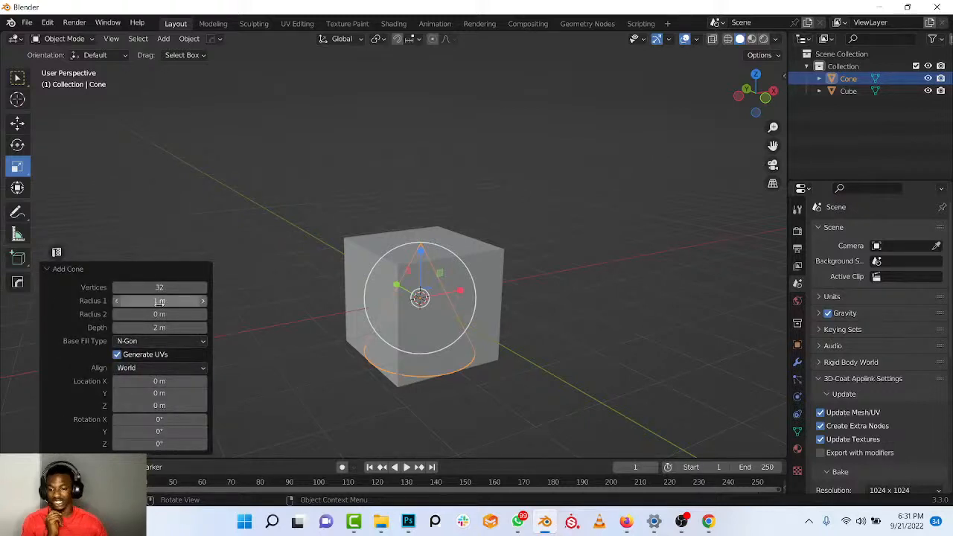
{"action": "scroll", "coordinate": [457, 319], "scroll_direction": "down", "scroll_amount": 2}
{"action": "scroll", "coordinate": [454, 313], "scroll_direction": "up", "scroll_amount": 3}
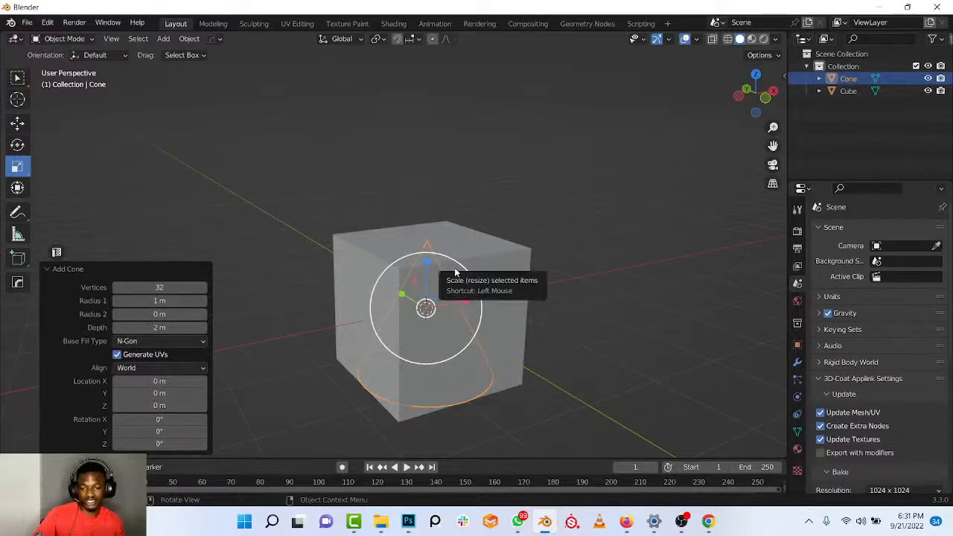
{"action": "scroll", "coordinate": [455, 269], "scroll_direction": "down", "scroll_amount": 2}
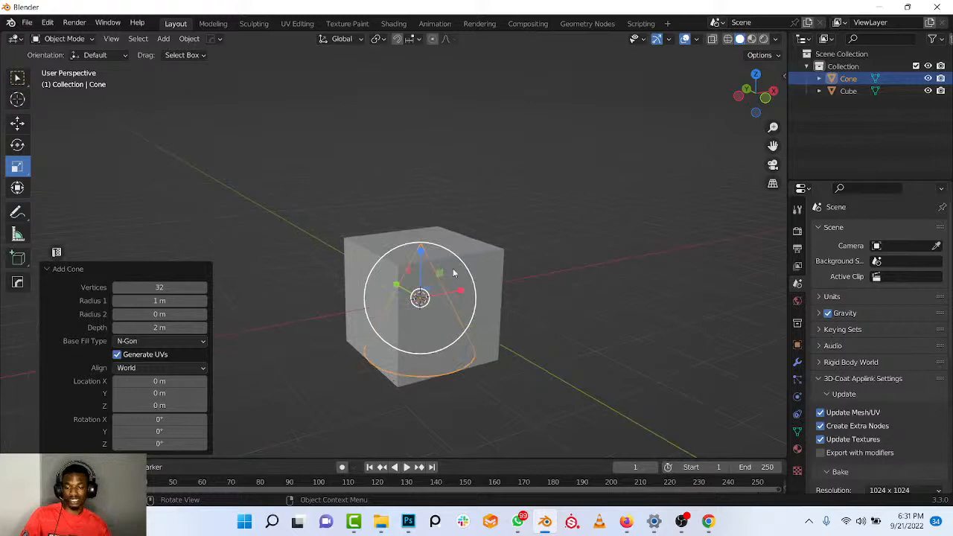
Delete both the cone and the cube, and add a new cone mesh at the origin.
{"action": "left_click", "coordinate": [454, 272], "text": "shift"}
{"action": "key", "text": "Delete"}
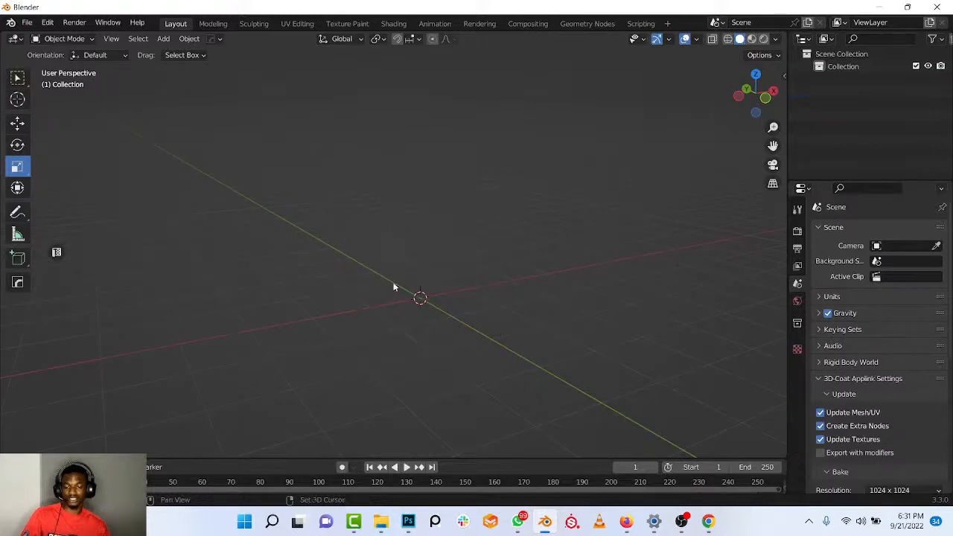
{"action": "key", "text": "shift+a"}
{"action": "mouse_move", "coordinate": [395, 232]}
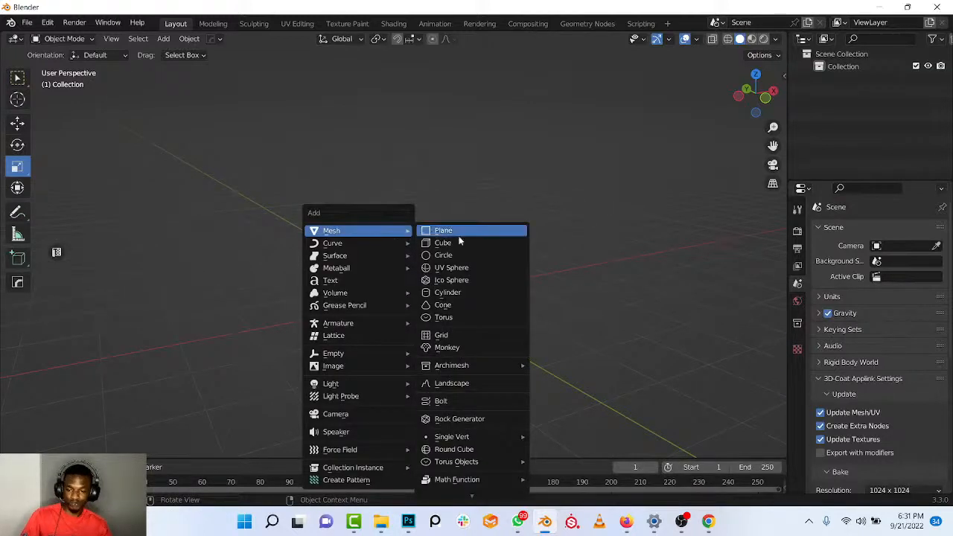
{"action": "left_click", "coordinate": [460, 305]}
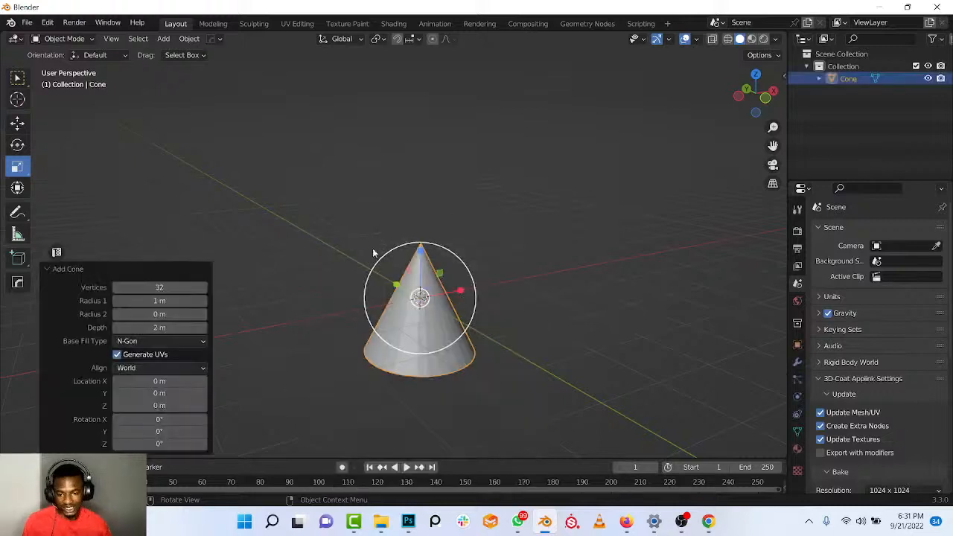
Set the new cone's vertex count to 4 to form a square-based pyramid.
{"action": "scroll", "coordinate": [449, 283], "scroll_direction": "up", "scroll_amount": 6}
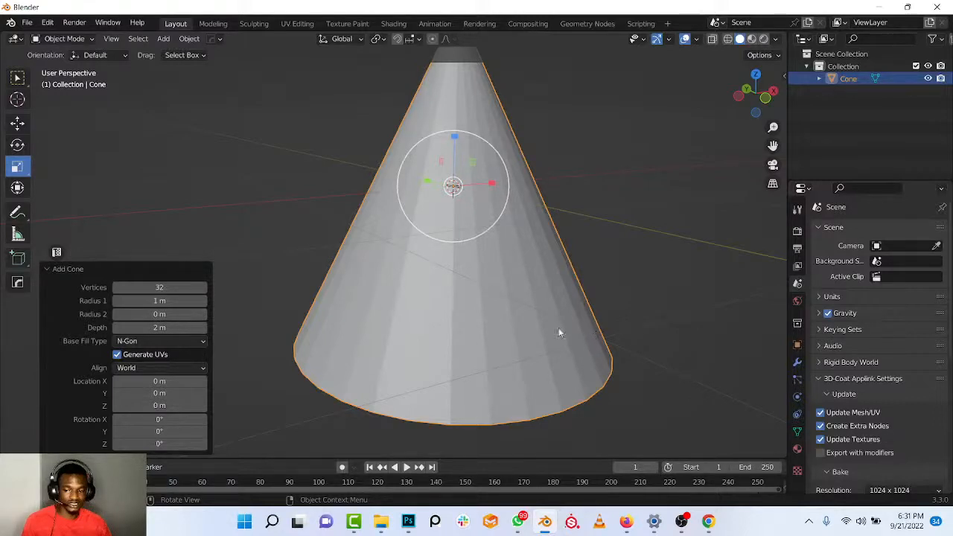
{"action": "scroll", "coordinate": [416, 304], "scroll_direction": "down", "scroll_amount": 4}
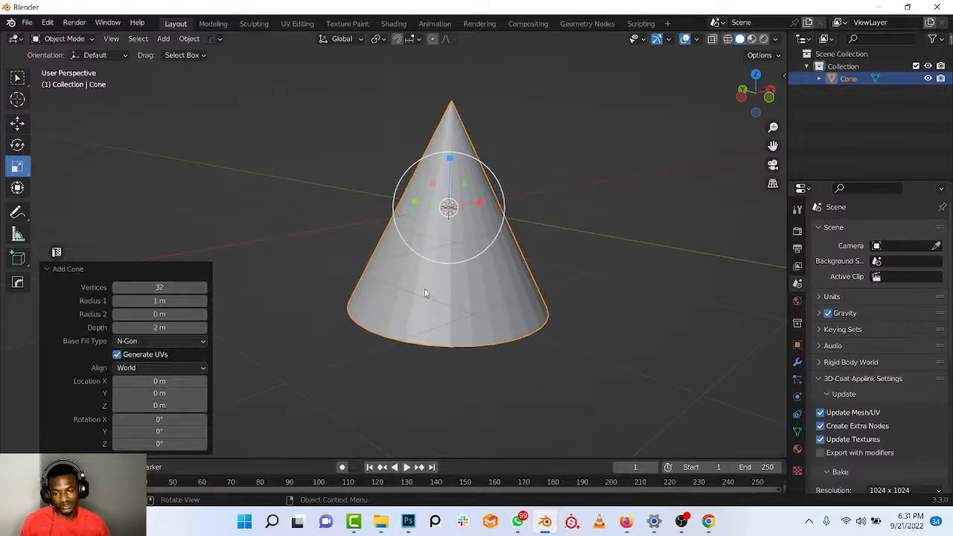
{"action": "scroll", "coordinate": [469, 293], "scroll_direction": "down", "scroll_amount": 2}
{"action": "scroll", "coordinate": [478, 319], "scroll_direction": "up", "scroll_amount": 4}
{"action": "middle_click_drag", "start_coordinate": [479, 323], "coordinate": [389, 318]}
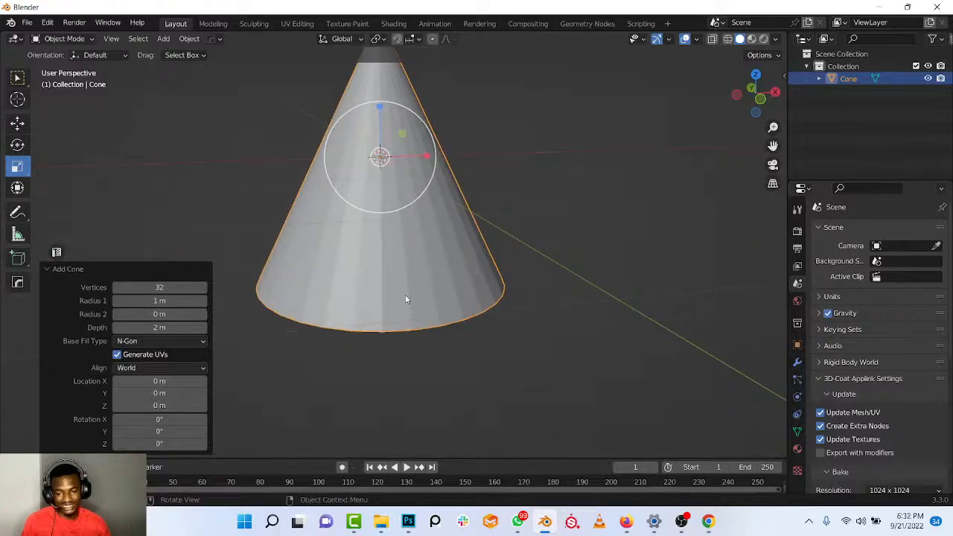
{"action": "middle_click_drag", "start_coordinate": [501, 258], "coordinate": [352, 234]}
{"action": "left_click", "coordinate": [157, 289]}
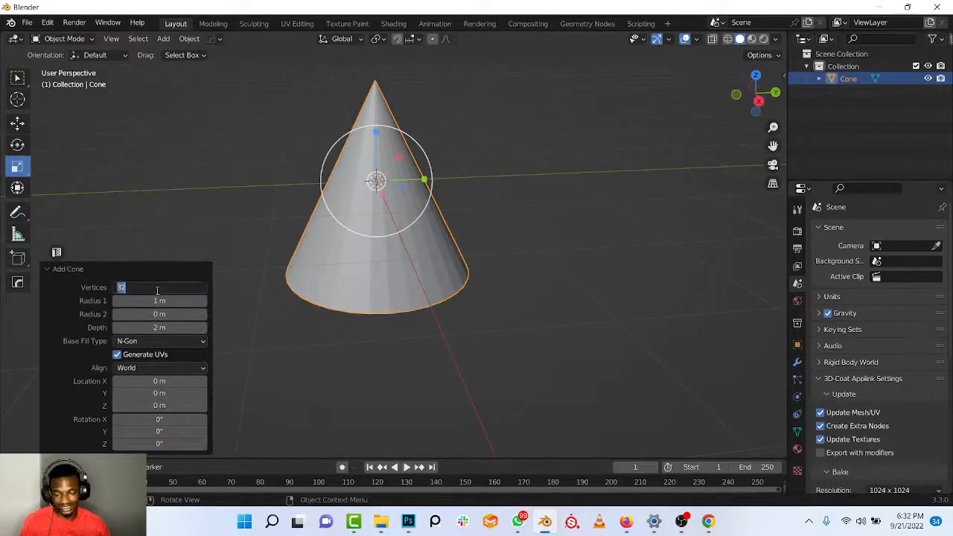
{"action": "type", "text": "4"}
{"action": "key", "text": "Return"}
{"action": "middle_click_drag", "start_coordinate": [368, 251], "coordinate": [410, 230]}
{"action": "middle_click_drag", "start_coordinate": [362, 301], "coordinate": [368, 242]}
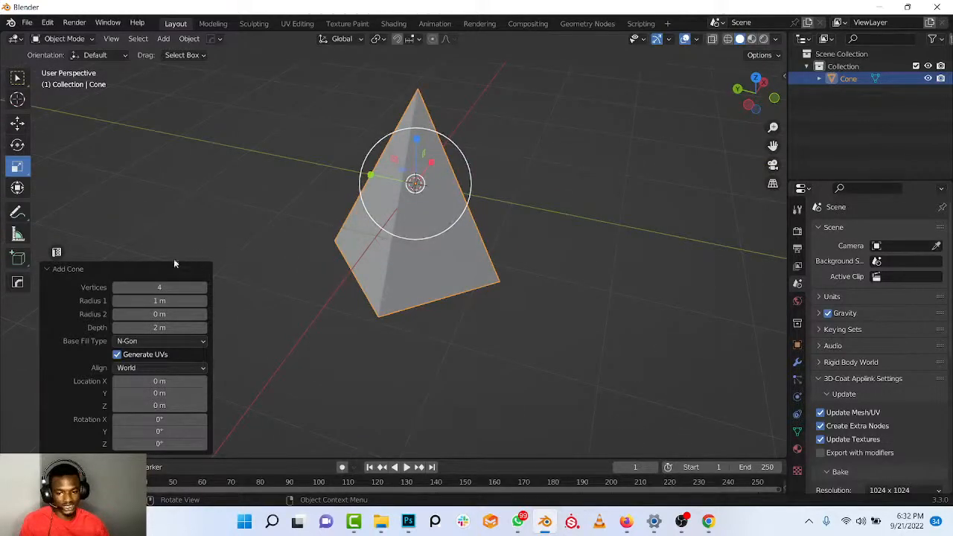
Reduce the cone's vertex count to 3 and inspect the triangular pyramid from several angles.
{"action": "left_click", "coordinate": [155, 286]}
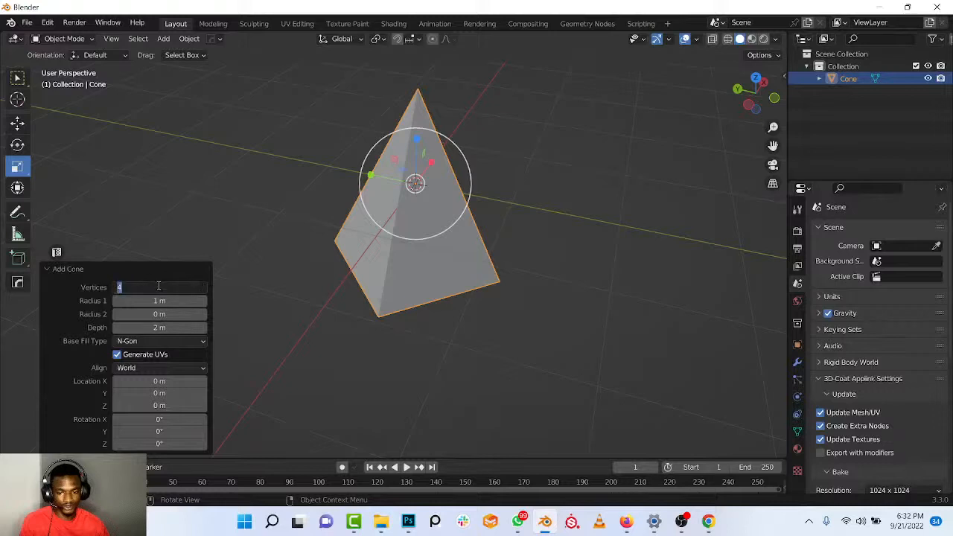
{"action": "type", "text": "2"}
{"action": "key", "text": "Return"}
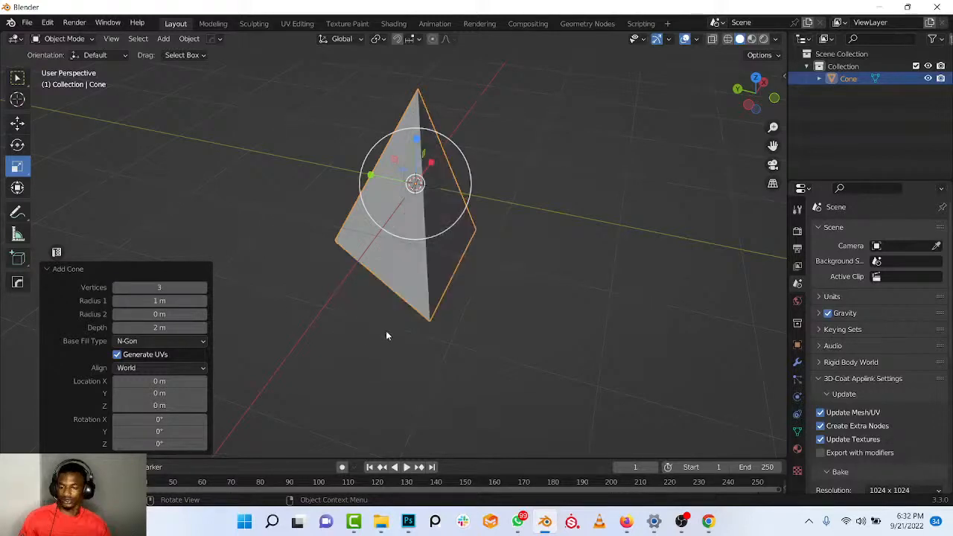
{"action": "middle_click_drag", "start_coordinate": [403, 303], "coordinate": [530, 328]}
{"action": "scroll", "coordinate": [367, 244], "scroll_direction": "up", "scroll_amount": 2}
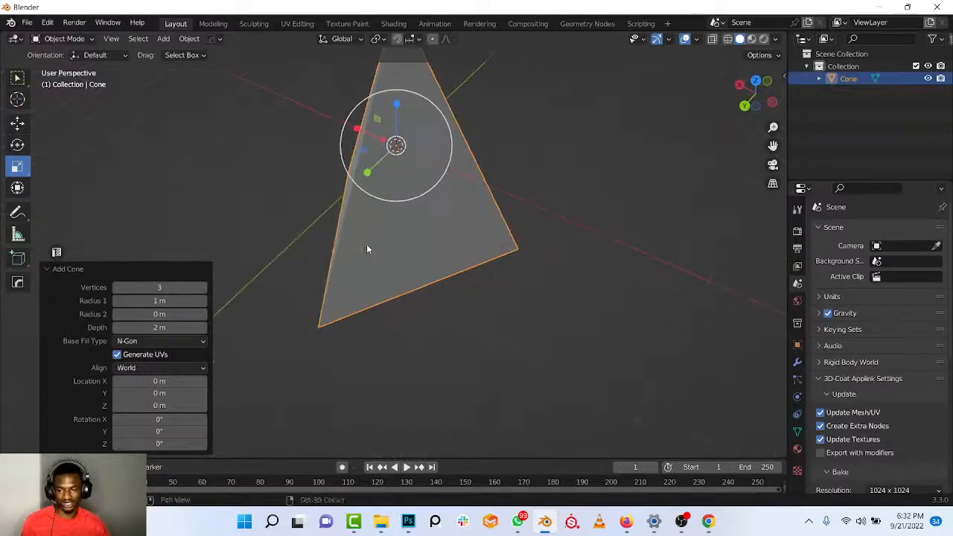
{"action": "middle_click_drag", "start_coordinate": [367, 244], "coordinate": [489, 261], "text": "shift"}
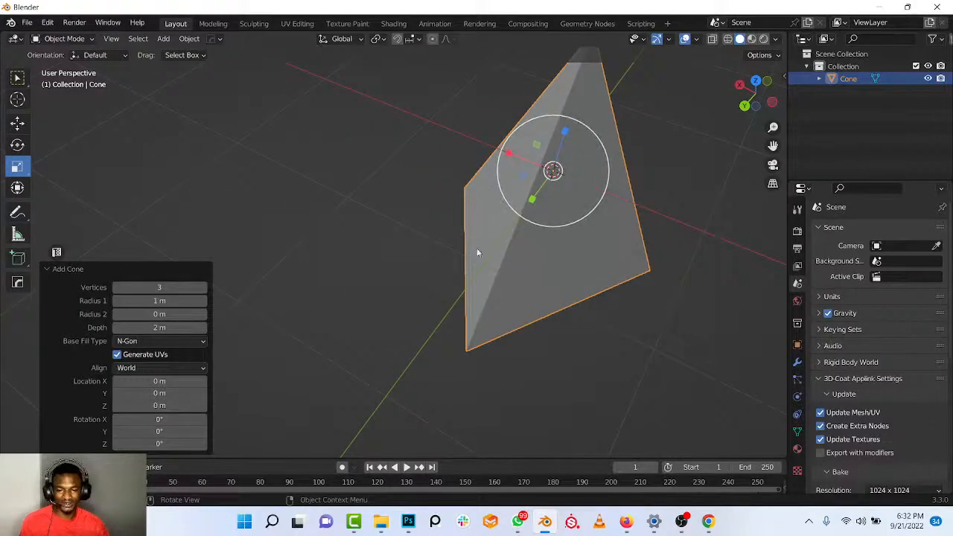
{"action": "middle_click_drag", "start_coordinate": [514, 160], "coordinate": [492, 237]}
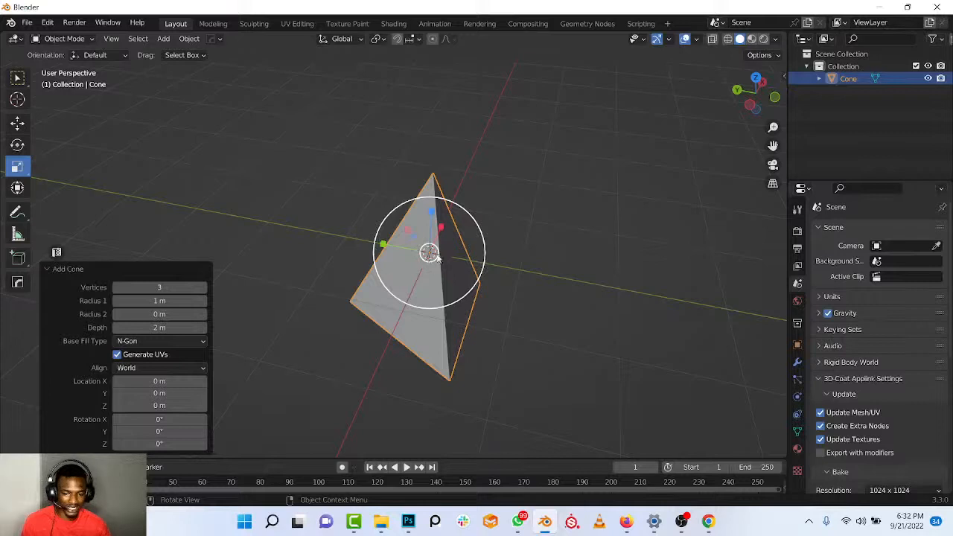
{"action": "middle_click_drag", "start_coordinate": [460, 292], "coordinate": [455, 268]}
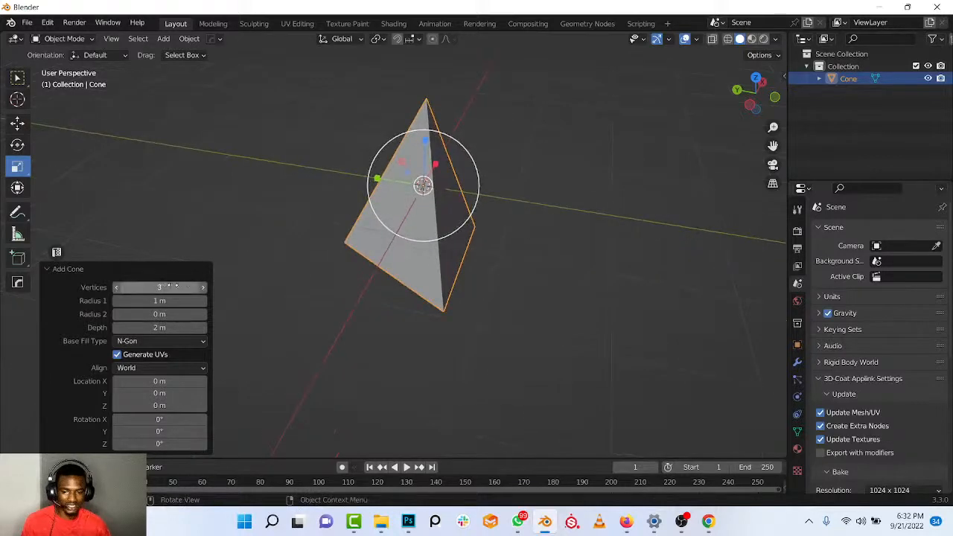
Raise the cone's vertex count in single increments to 20.
{"action": "left_click", "coordinate": [202, 288]}
{"action": "left_click", "coordinate": [202, 287]}
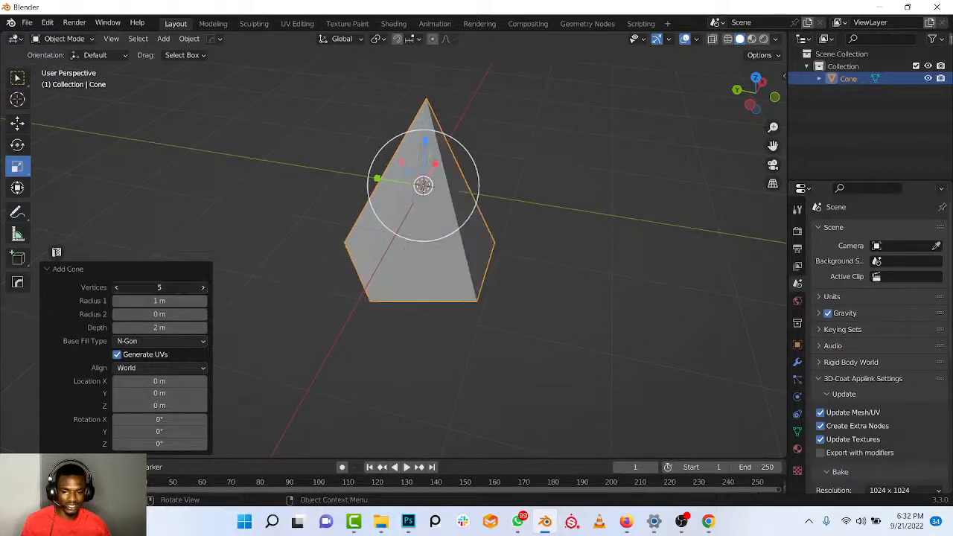
{"action": "left_click", "coordinate": [201, 287]}
{"action": "left_click", "coordinate": [202, 288]}
{"action": "left_click", "coordinate": [202, 287]}
{"action": "left_click", "coordinate": [202, 288]}
{"action": "left_click", "coordinate": [201, 287]}
{"action": "left_click", "coordinate": [202, 288]}
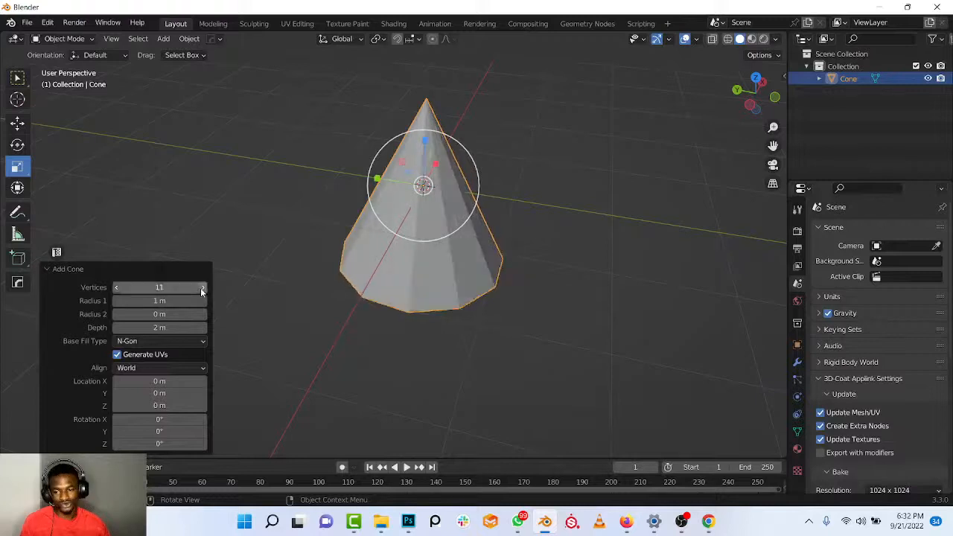
{"action": "left_click", "coordinate": [202, 287]}
{"action": "left_click", "coordinate": [202, 287]}
{"action": "left_click", "coordinate": [202, 288]}
{"action": "left_click", "coordinate": [202, 287]}
{"action": "left_click", "coordinate": [202, 288]}
{"action": "left_click", "coordinate": [202, 287]}
{"action": "left_click", "coordinate": [202, 288]}
{"action": "left_click", "coordinate": [202, 287]}
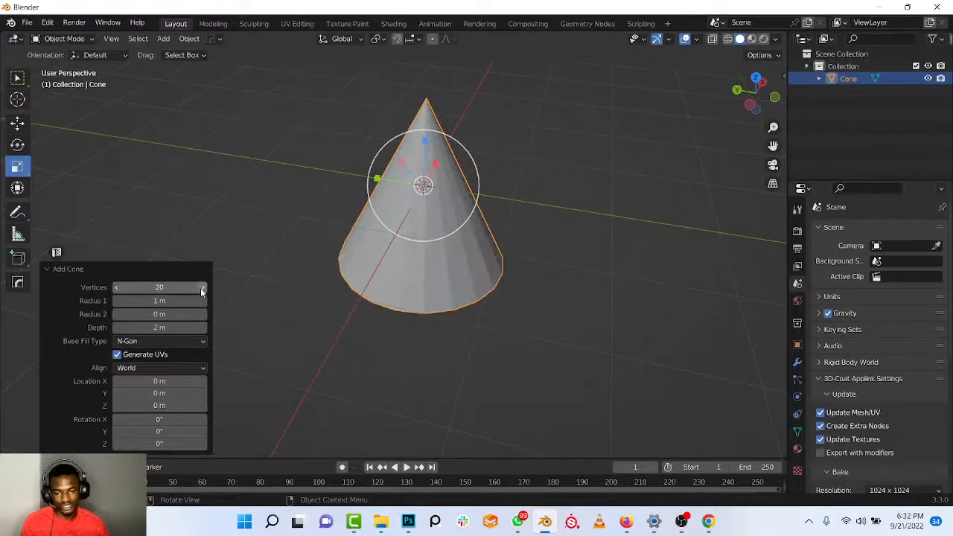
{"action": "left_click", "coordinate": [202, 288]}
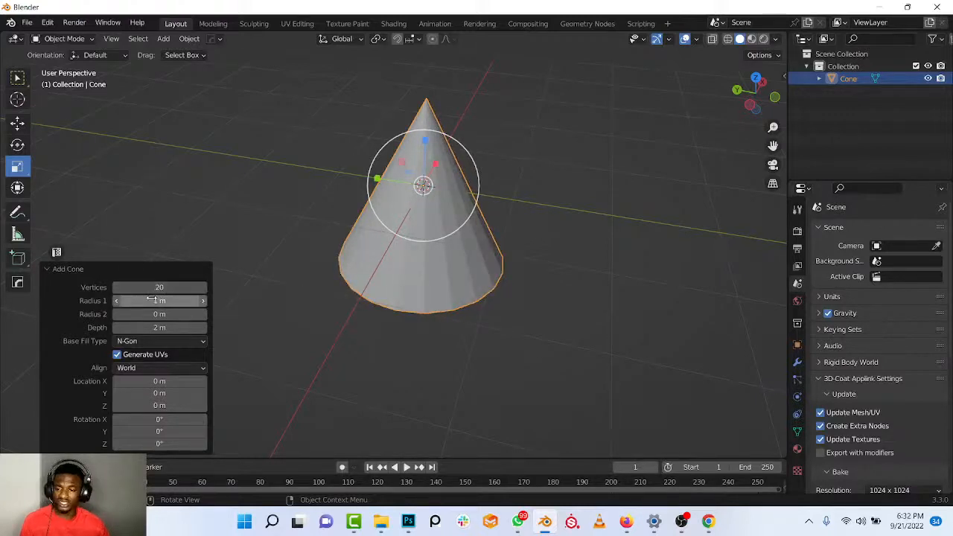
Increase the cone's Radius 1 to 1.21 m and its Depth to 2.48 m.
{"action": "left_click_drag", "start_coordinate": [156, 300], "coordinate": [192, 328]}
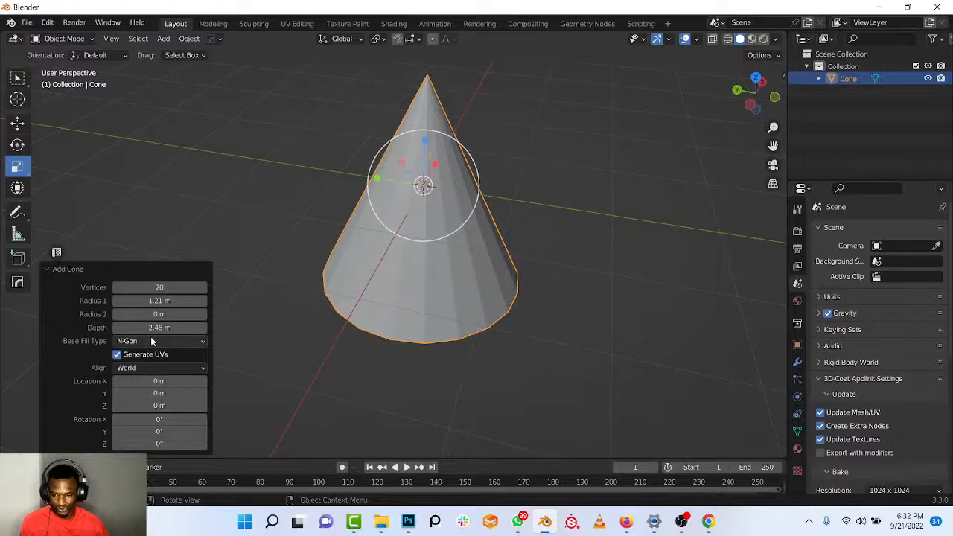
Switch the cone's base fill type to Nothing, back to N-Gon, and finally to Triangle Fan, viewing the underside.
{"action": "middle_click_drag", "start_coordinate": [339, 337], "coordinate": [389, 196]}
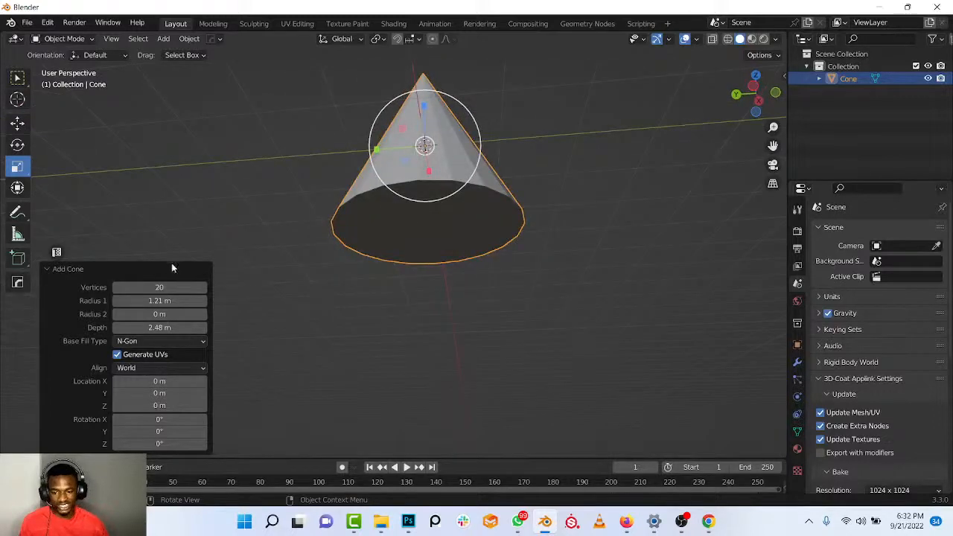
{"action": "left_click", "coordinate": [171, 341]}
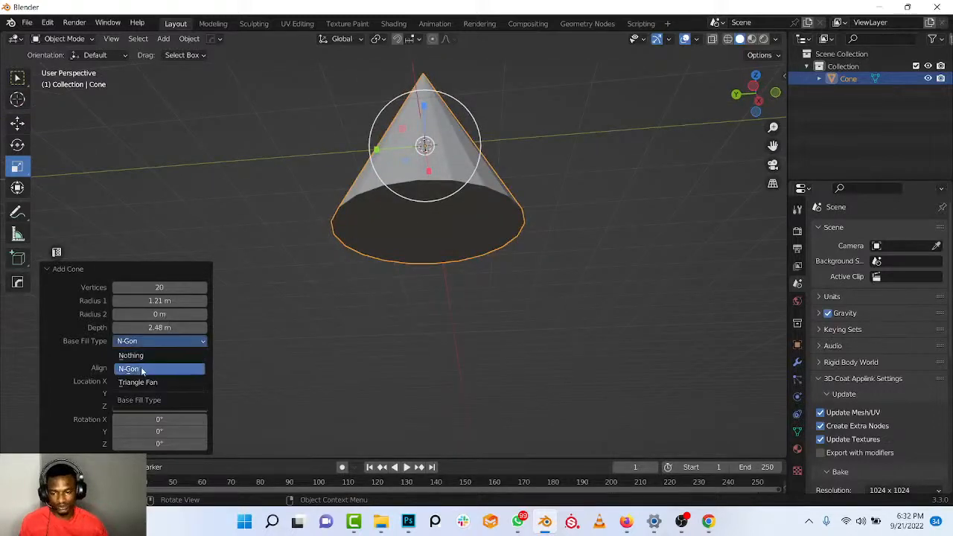
{"action": "left_click", "coordinate": [141, 355]}
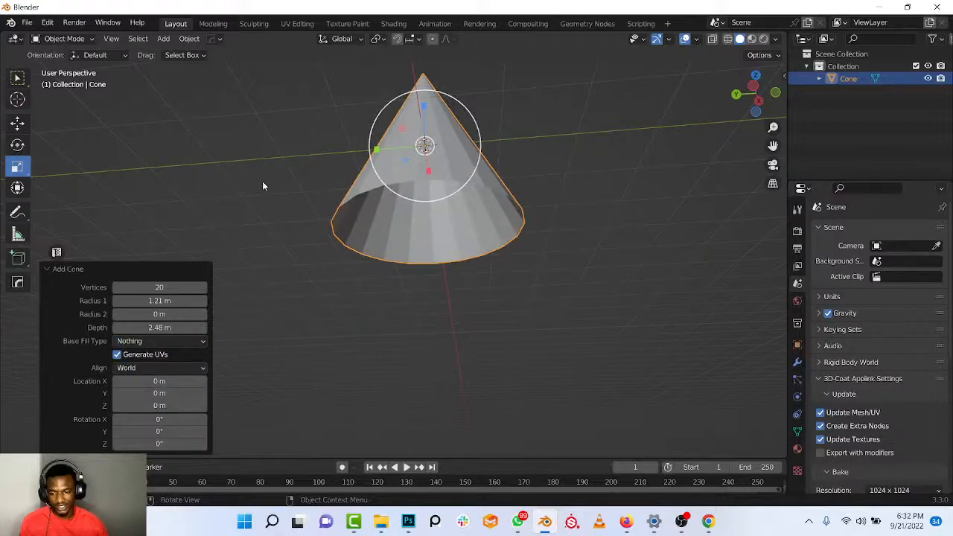
{"action": "left_click", "coordinate": [170, 344]}
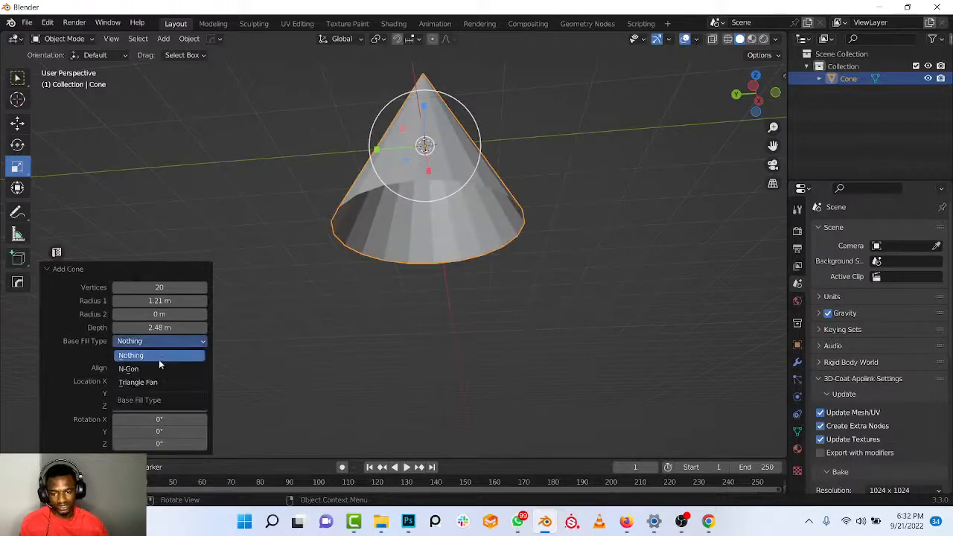
{"action": "left_click", "coordinate": [152, 368]}
{"action": "left_click", "coordinate": [152, 342]}
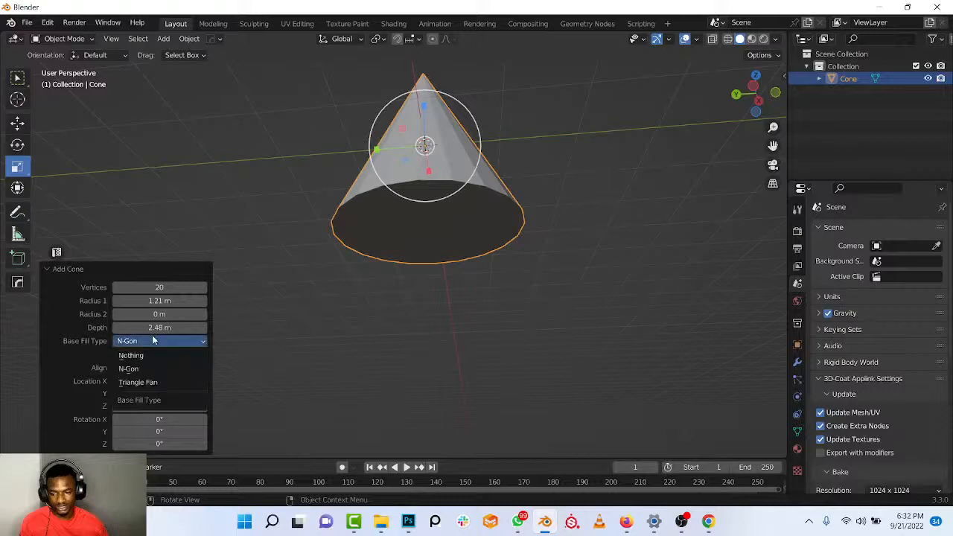
{"action": "left_click", "coordinate": [144, 381]}
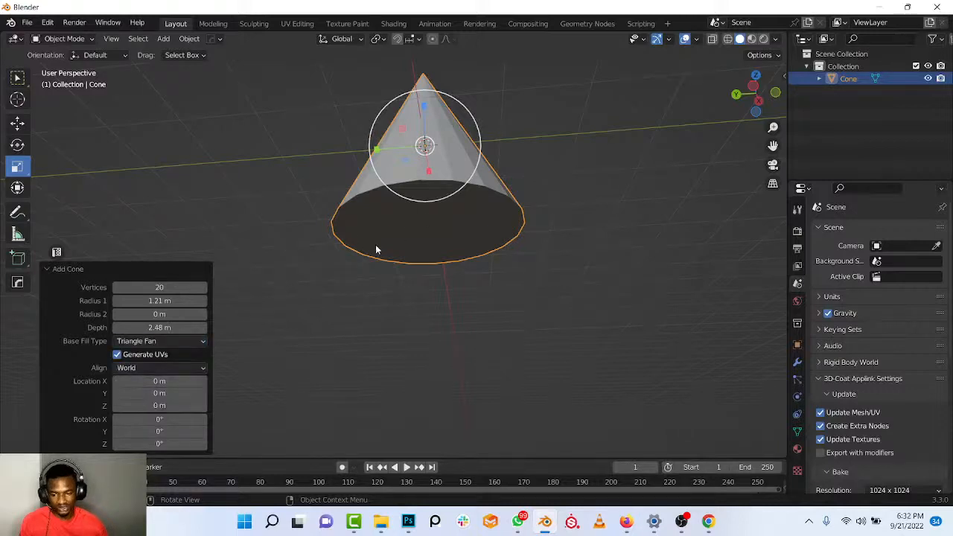
{"action": "middle_click_drag", "start_coordinate": [286, 295], "coordinate": [393, 183]}
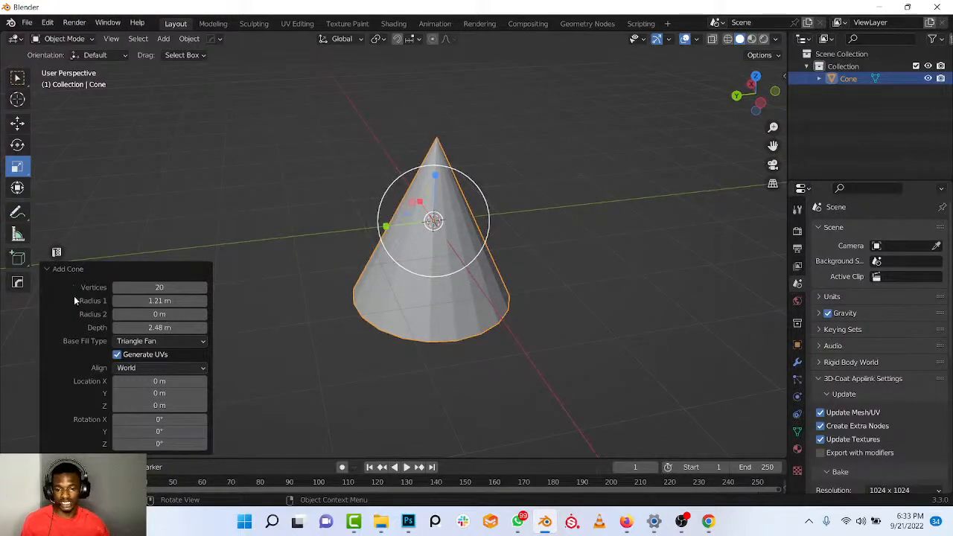
Delete the 20-vertex cone from the scene.
{"action": "key", "text": "x"}
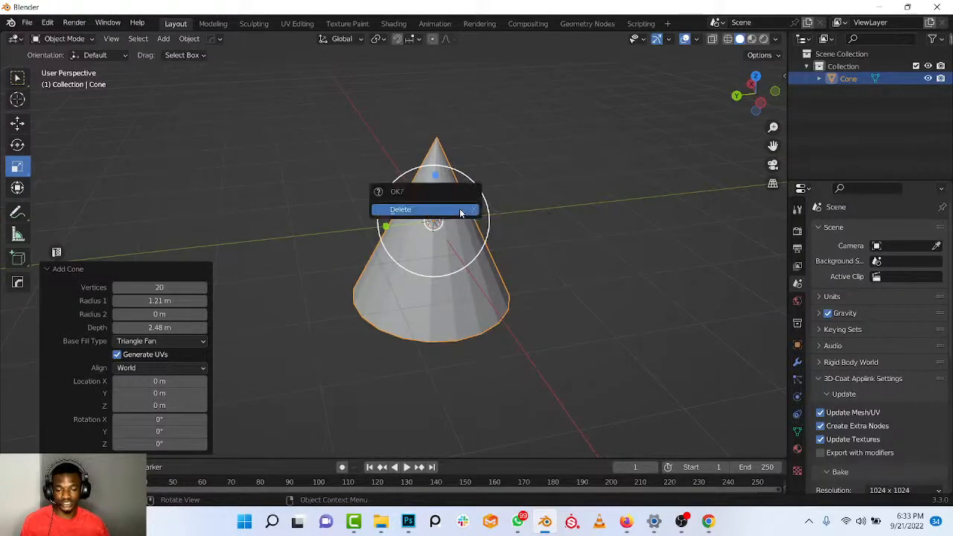
{"action": "left_click", "coordinate": [460, 209]}
Add a default mesh cube at the origin and delete it again.
{"action": "key", "text": "shift+a"}
{"action": "left_click", "coordinate": [507, 217]}
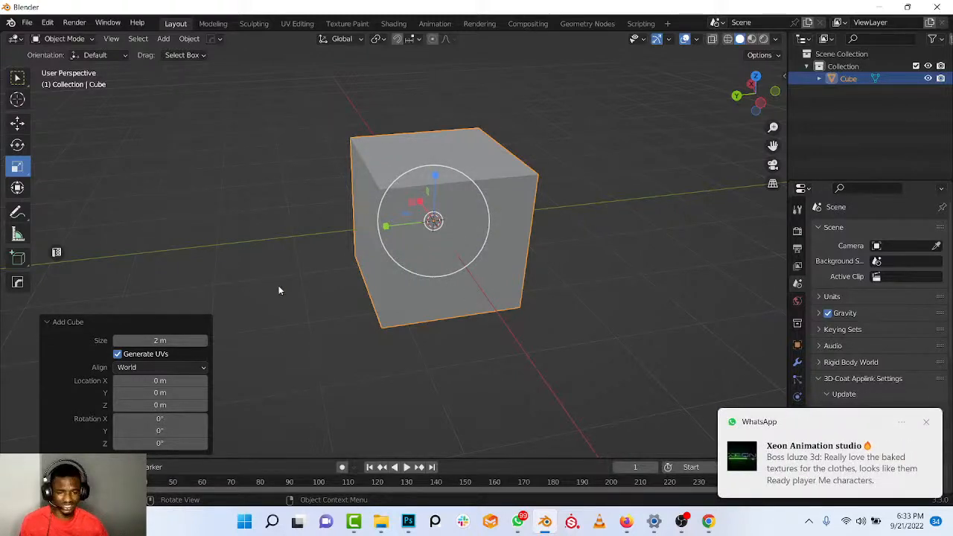
{"action": "key", "text": "x"}
{"action": "left_click", "coordinate": [466, 221]}
Add a default mesh cylinder at the origin and delete it again.
{"action": "key", "text": "shift+a"}
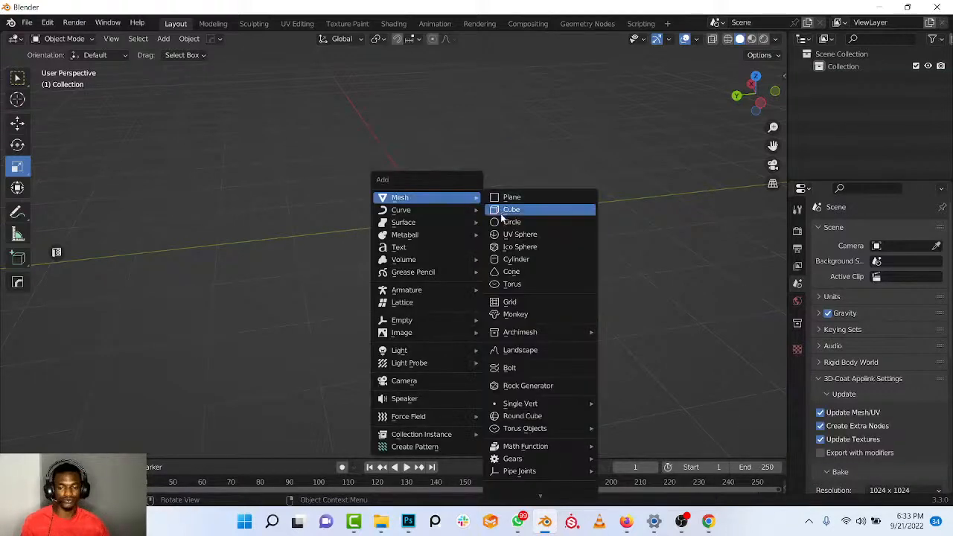
{"action": "left_click", "coordinate": [513, 259]}
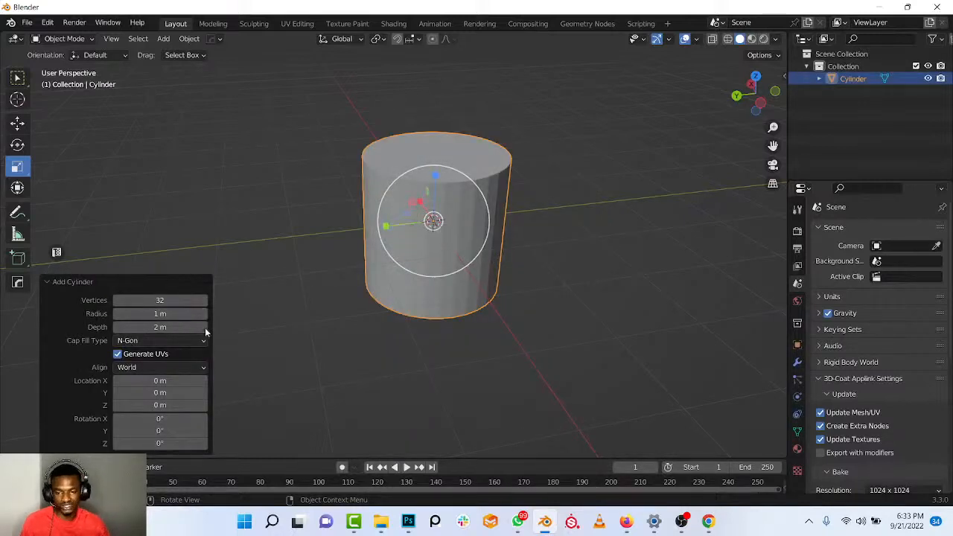
{"action": "key", "text": "x"}
{"action": "left_click", "coordinate": [454, 257]}
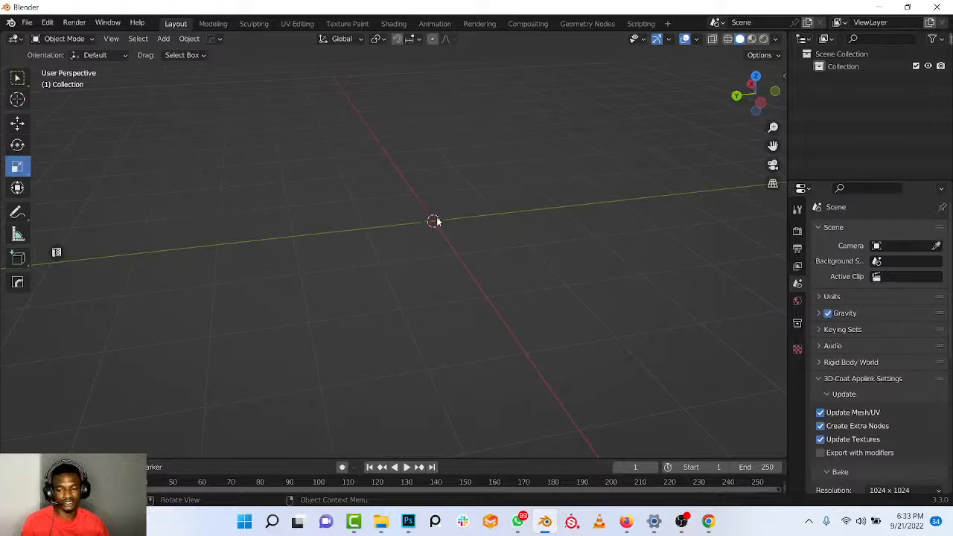
Add a mesh cone at the origin and set its vertex count to 4 to form a square-based pyramid.
{"action": "middle_click_drag", "start_coordinate": [445, 187], "coordinate": [442, 204], "text": "shift"}
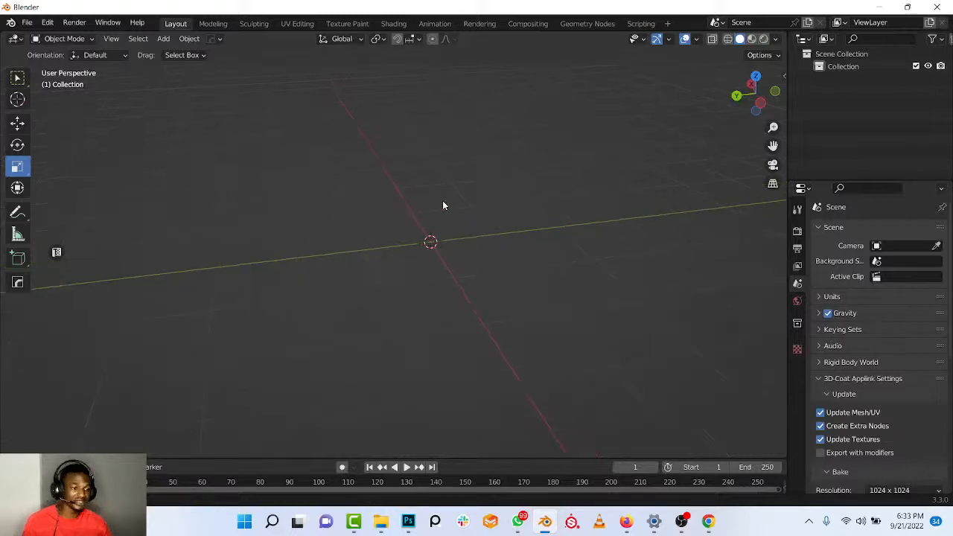
{"action": "key", "text": "shift+a"}
{"action": "mouse_move", "coordinate": [414, 209]}
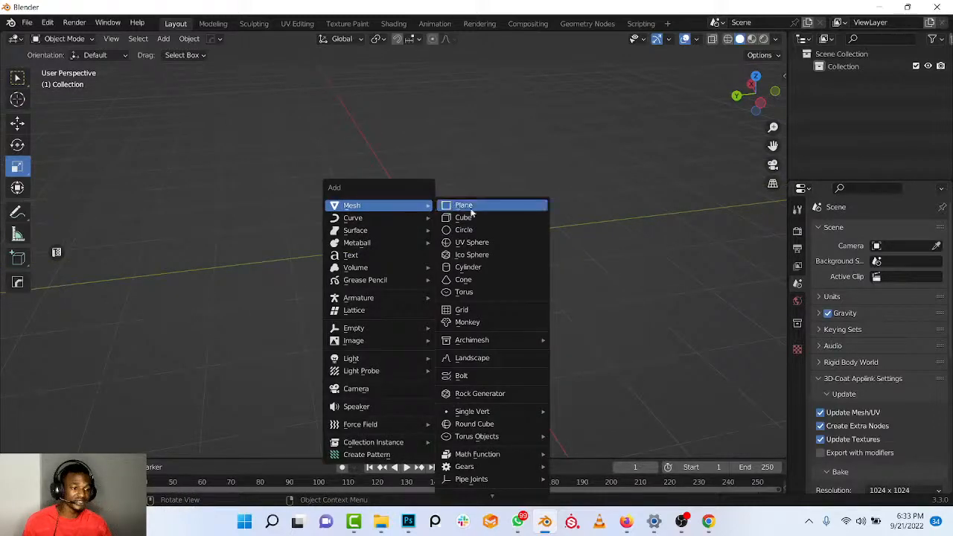
{"action": "left_click", "coordinate": [467, 281]}
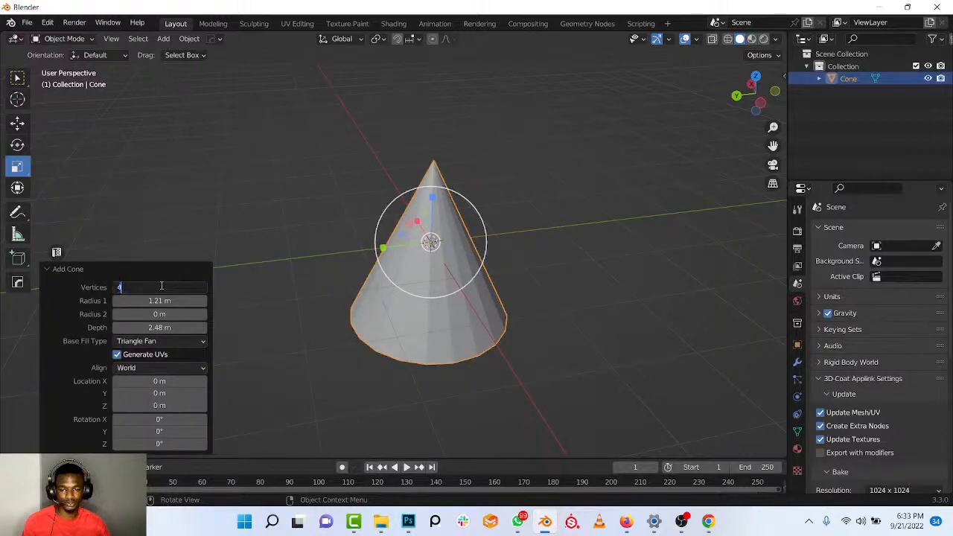
{"action": "key", "text": "Return"}
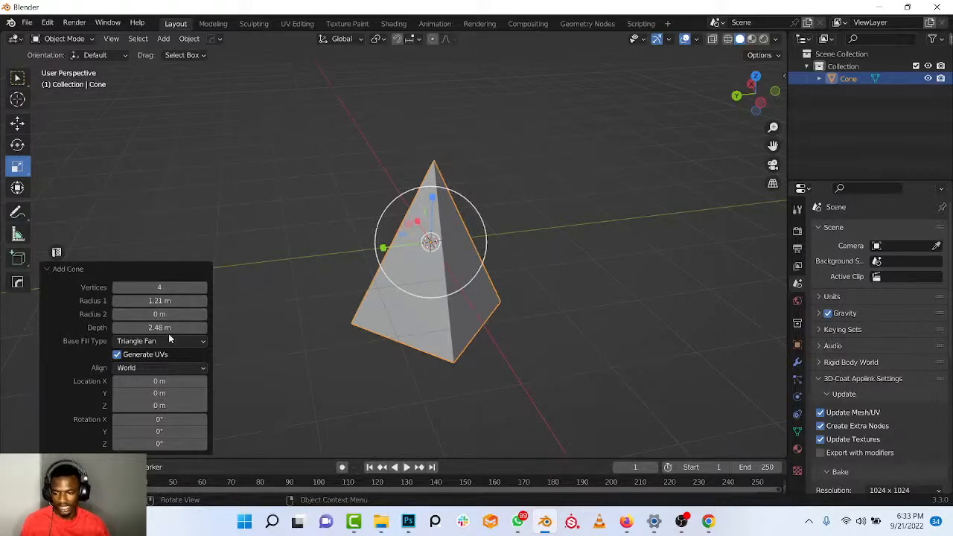
Set the pyramid's Radius 1 to 2.5 m and its Depth to 1.8 m for a wide roof shape.
{"action": "mouse_move", "coordinate": [164, 327]}
{"action": "left_mouse_down"}
{"action": "mouse_move", "coordinate": [111, 328]}
{"action": "mouse_move", "coordinate": [745, 327]}
{"action": "mouse_move", "coordinate": [172, 341]}
{"action": "left_mouse_up"}
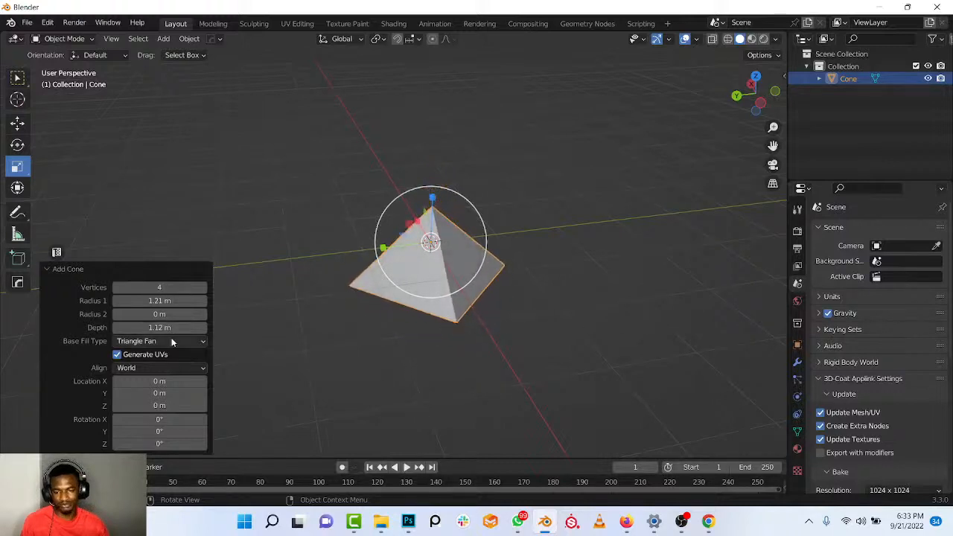
{"action": "mouse_move", "coordinate": [144, 301]}
{"action": "left_mouse_down"}
{"action": "mouse_move", "coordinate": [165, 301]}
{"action": "mouse_move", "coordinate": [153, 300]}
{"action": "left_mouse_up"}
{"action": "left_click", "coordinate": [158, 301]}
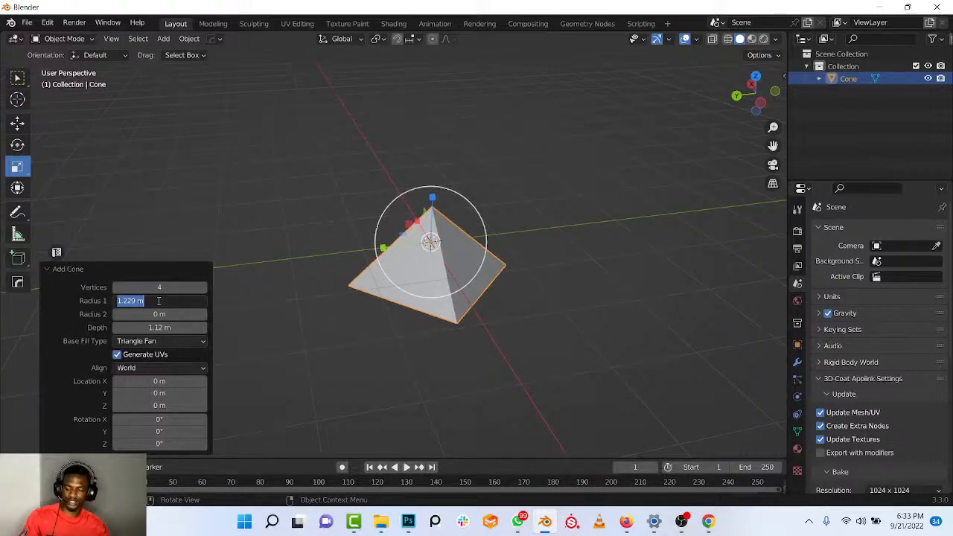
{"action": "type", "text": "2.5"}
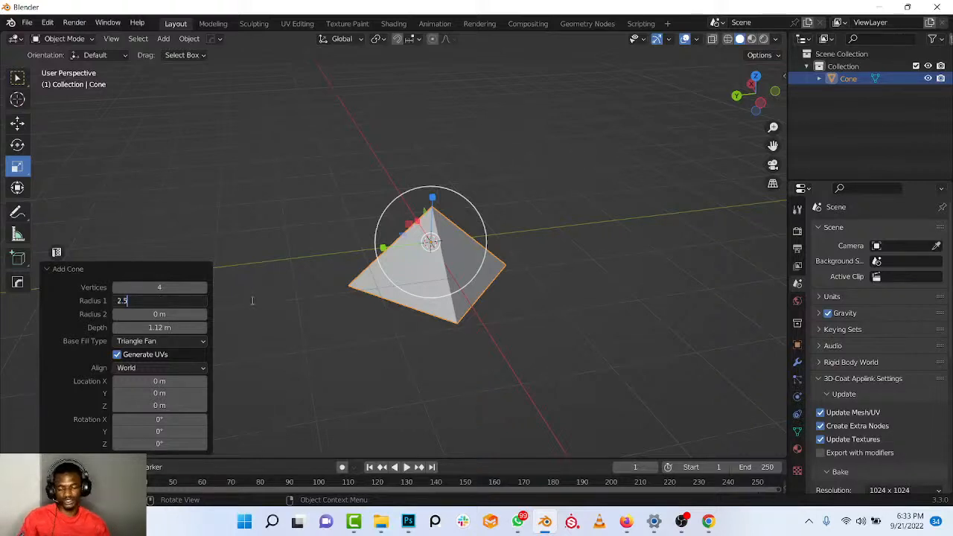
{"action": "key", "text": "Return"}
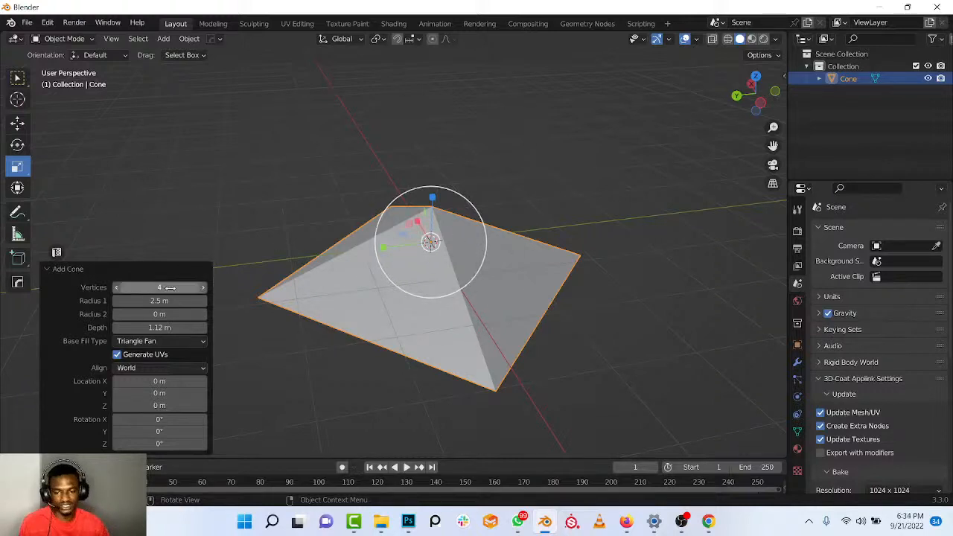
{"action": "left_click_drag", "start_coordinate": [151, 328], "coordinate": [537, 323]}
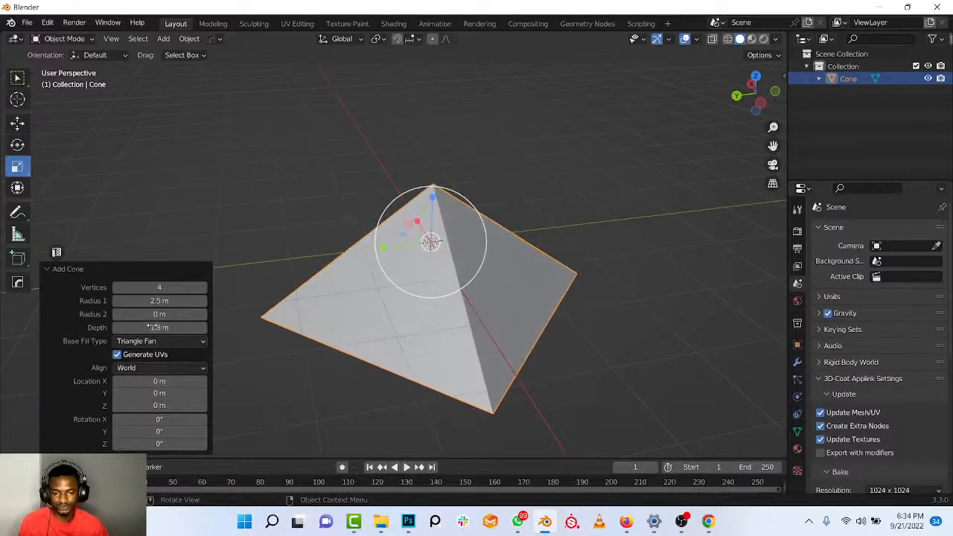
{"action": "left_click", "coordinate": [21, 144]}
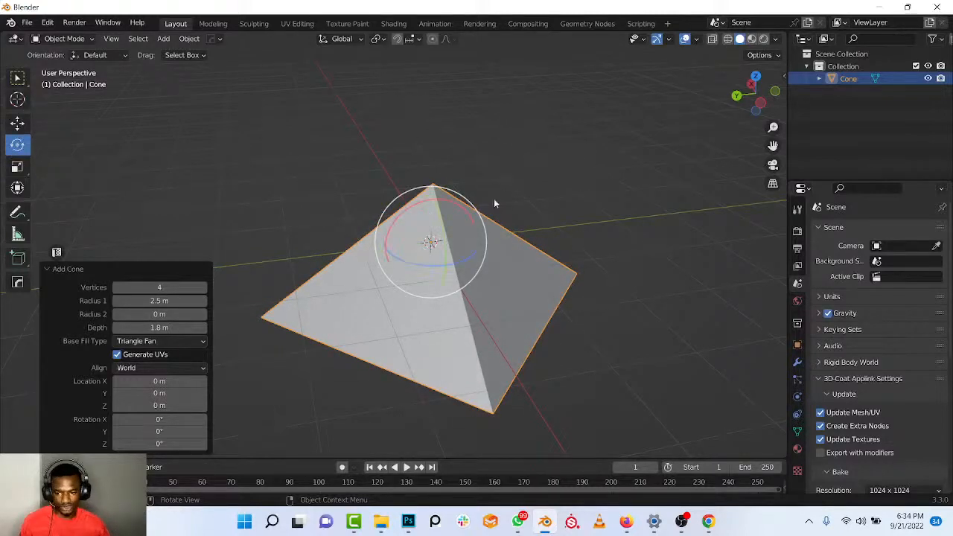
{"action": "middle_click_drag", "start_coordinate": [481, 163], "coordinate": [347, 213]}
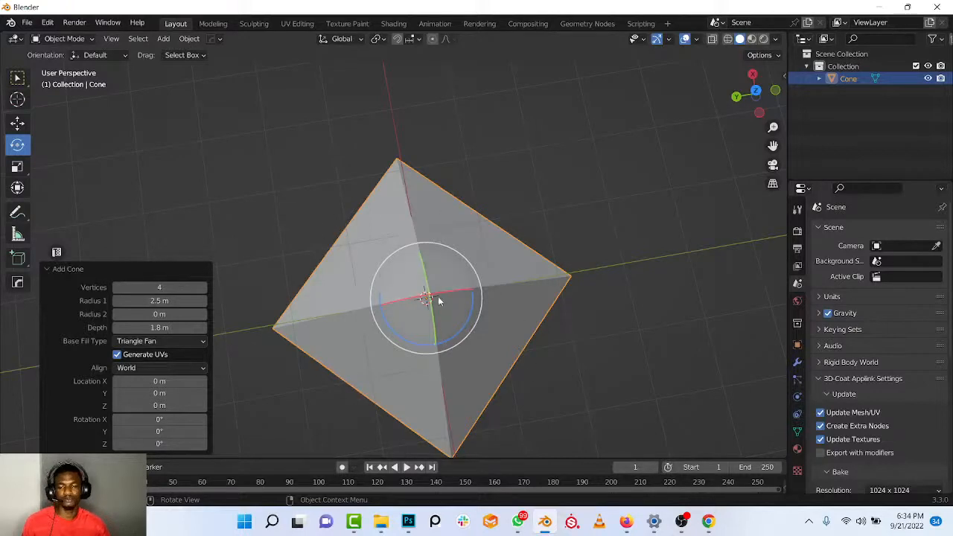
{"action": "middle_click_drag", "start_coordinate": [421, 295], "coordinate": [328, 237]}
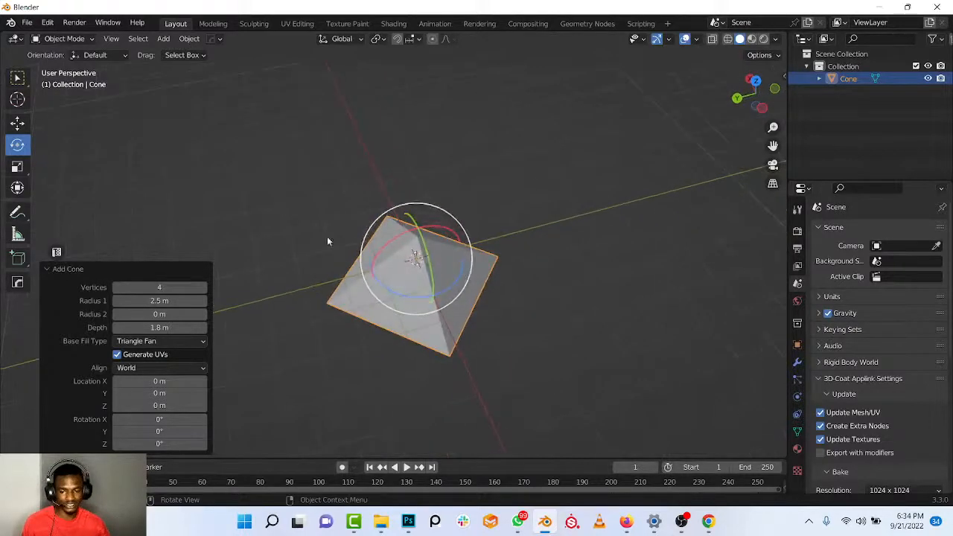
Raise the pyramid about 2.99 m along the Z axis with the Move tool.
{"action": "left_click", "coordinate": [17, 125]}
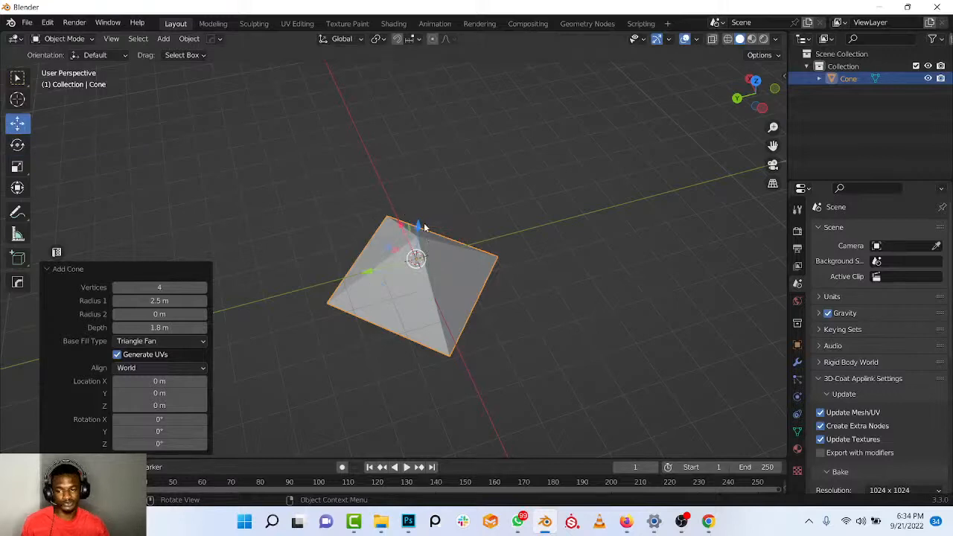
{"action": "left_click_drag", "start_coordinate": [419, 233], "coordinate": [476, 213]}
{"action": "middle_click_drag", "start_coordinate": [476, 213], "coordinate": [362, 162]}
Add a default 2 m cube beneath the pyramid and raise it about 0.94 m along the Z axis.
{"action": "left_click", "coordinate": [164, 39]}
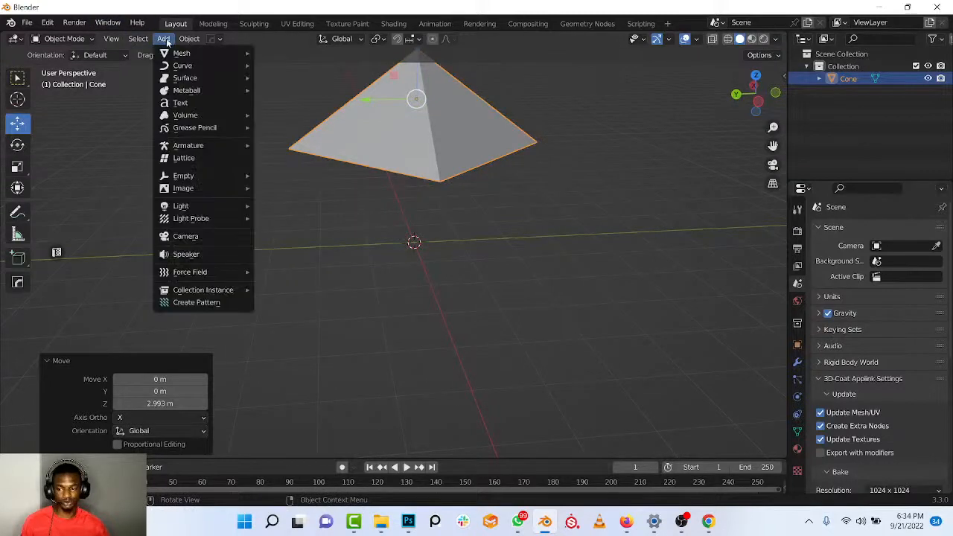
{"action": "mouse_move", "coordinate": [178, 52]}
{"action": "left_click", "coordinate": [277, 66]}
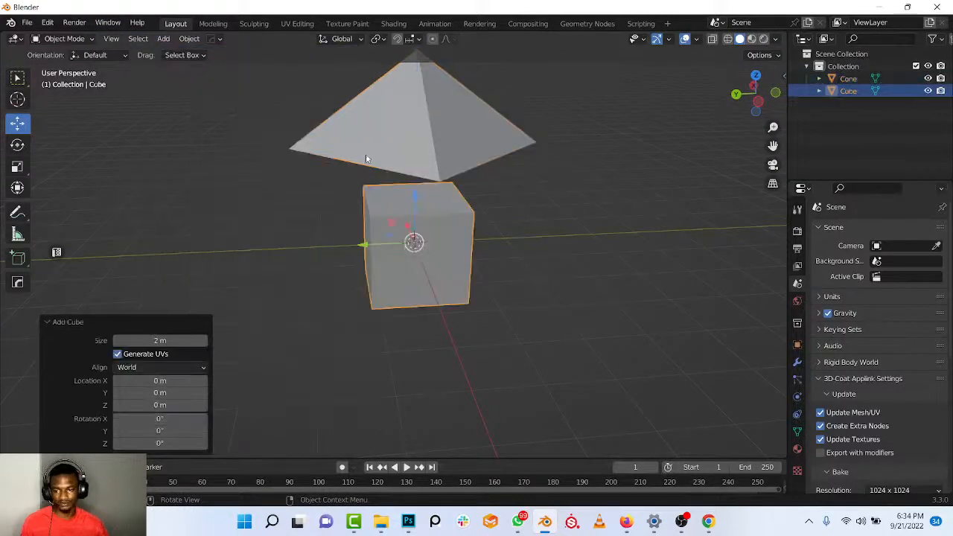
{"action": "middle_click_drag", "start_coordinate": [449, 216], "coordinate": [444, 188]}
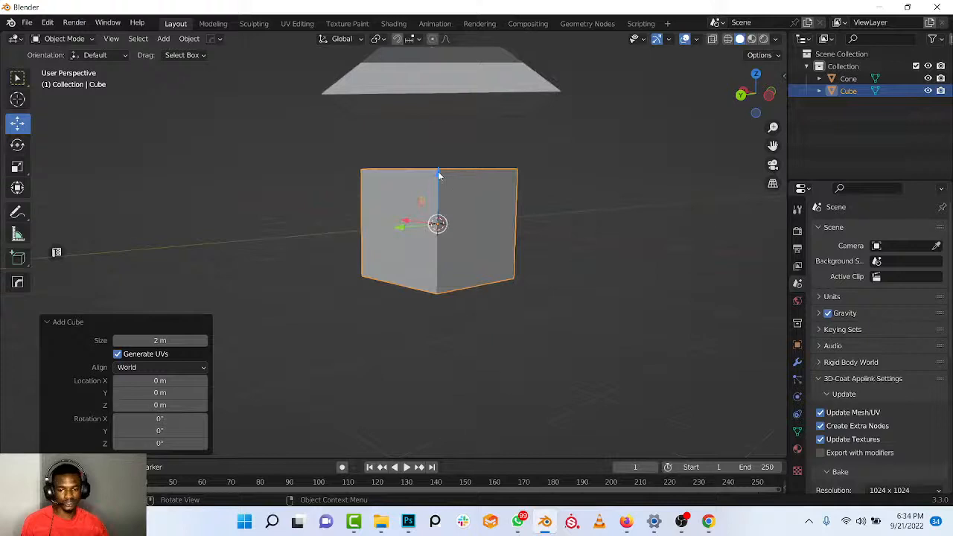
{"action": "key", "text": "g"}
{"action": "key", "text": "z"}
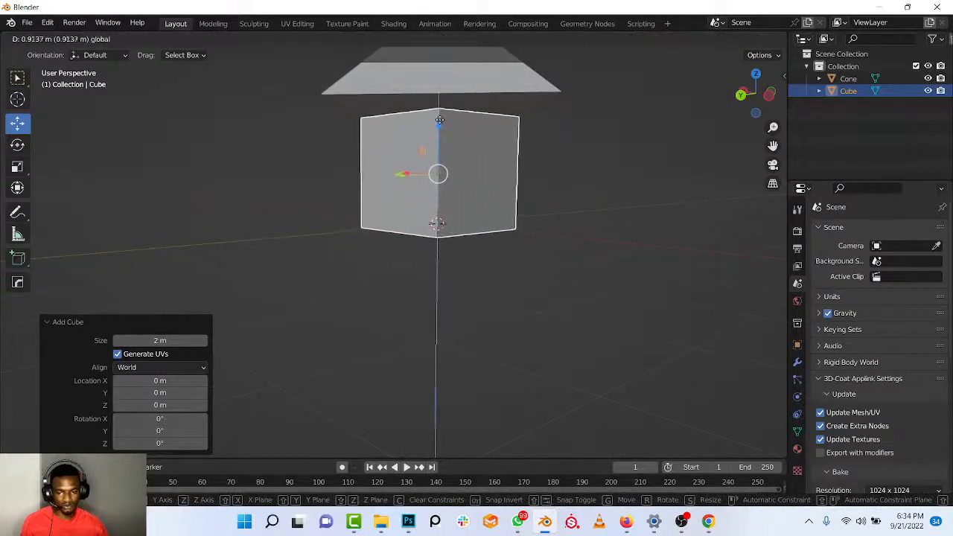
{"action": "left_click", "coordinate": [451, 125]}
Rotate the pyramid roof -45° about the Z axis so its edges line up with the cube below.
{"action": "middle_click_drag", "start_coordinate": [462, 132], "coordinate": [537, 197]}
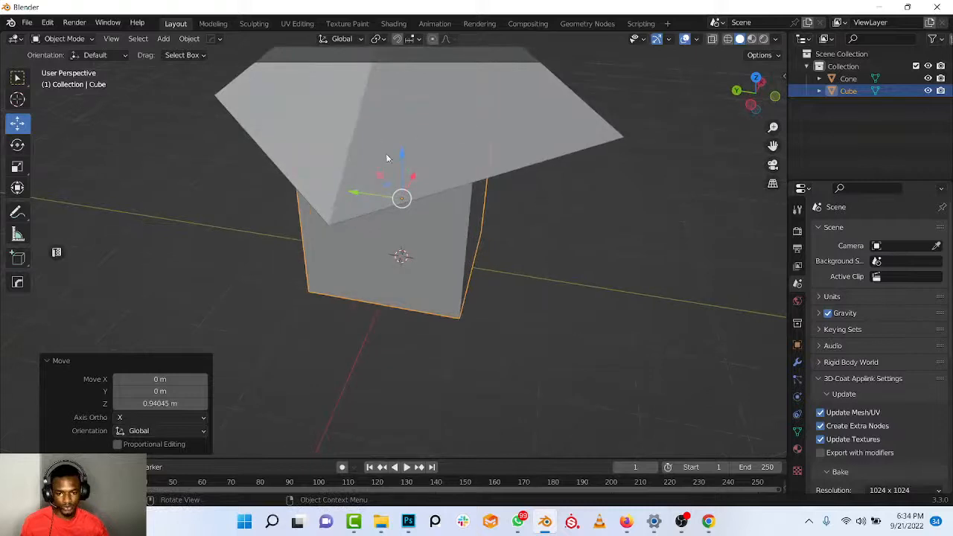
{"action": "middle_click_drag", "start_coordinate": [387, 158], "coordinate": [417, 371]}
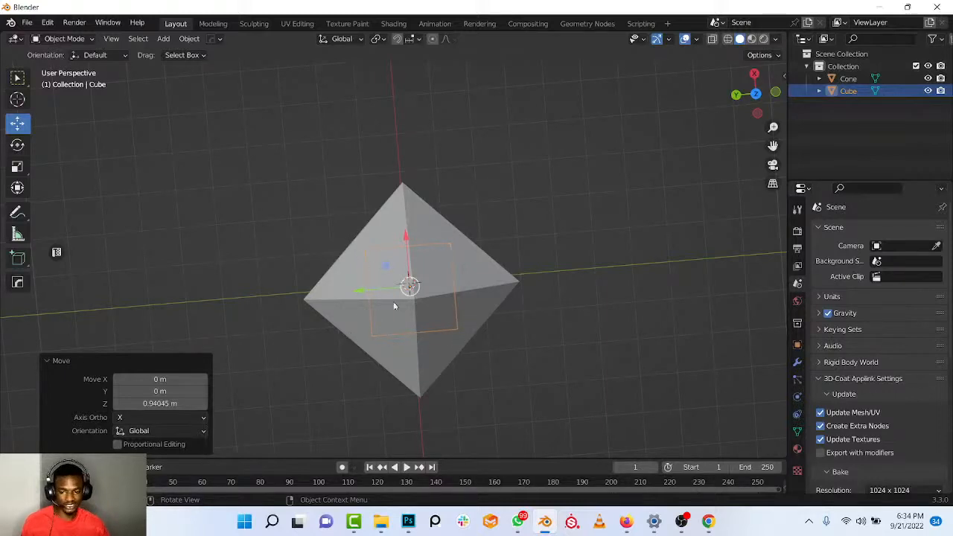
{"action": "middle_click_drag", "start_coordinate": [446, 301], "coordinate": [447, 250], "text": "shift"}
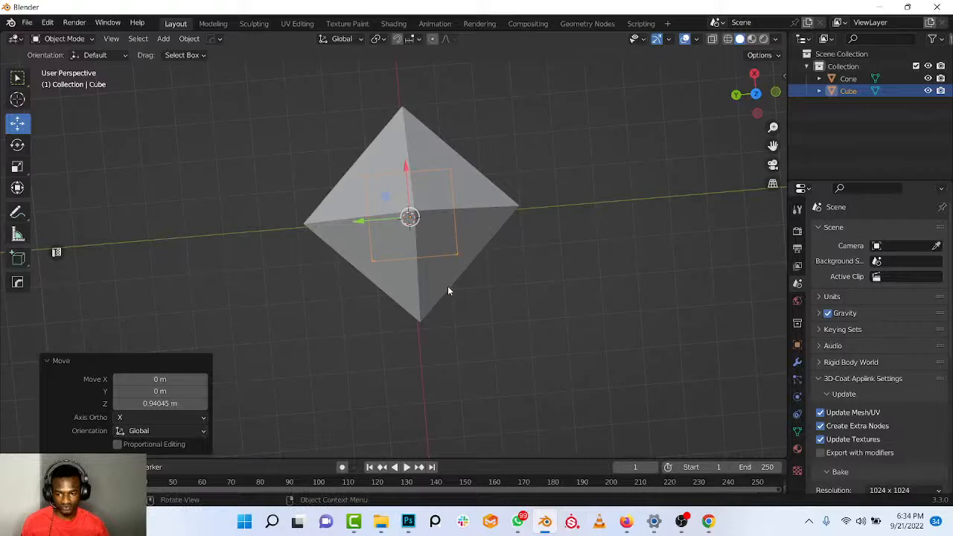
{"action": "scroll", "coordinate": [447, 291], "scroll_direction": "up", "scroll_amount": 1}
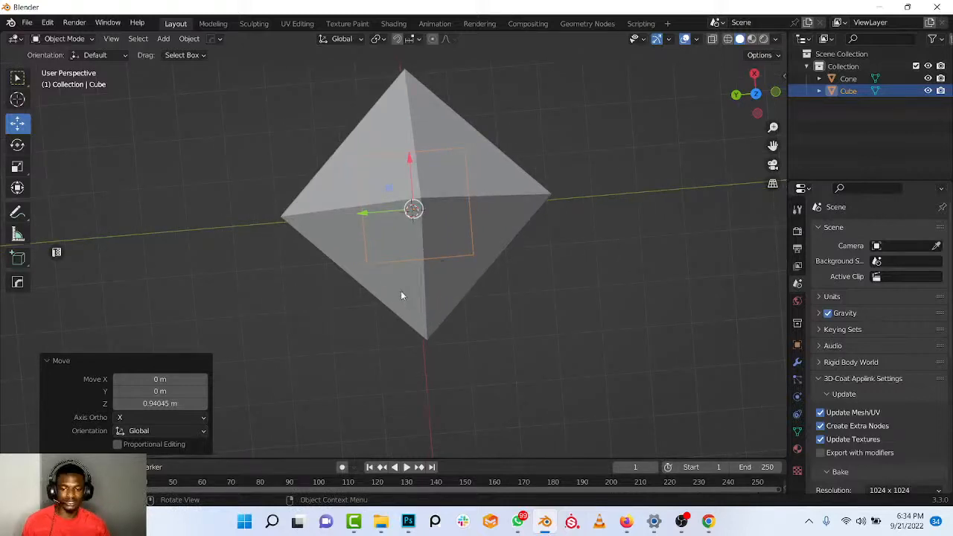
{"action": "left_click", "coordinate": [419, 134]}
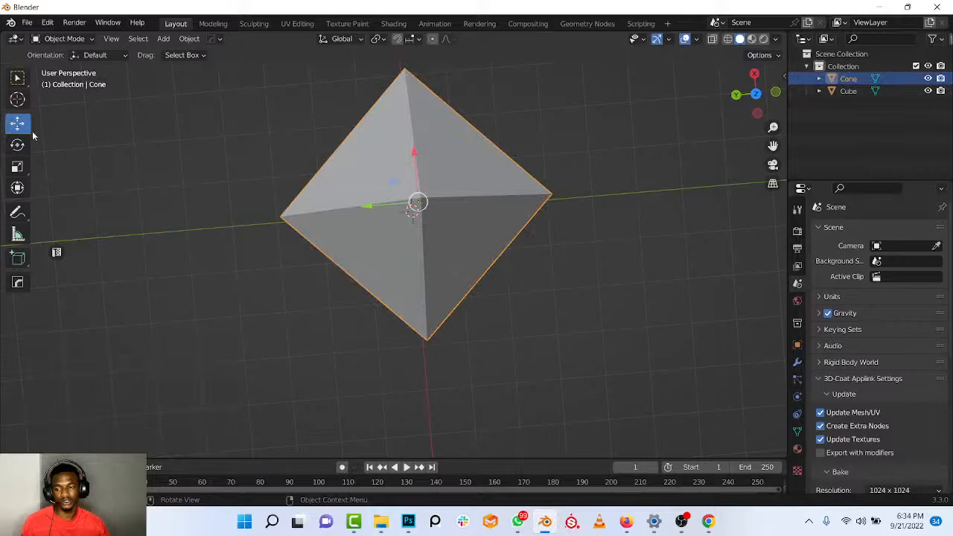
{"action": "left_click", "coordinate": [18, 147]}
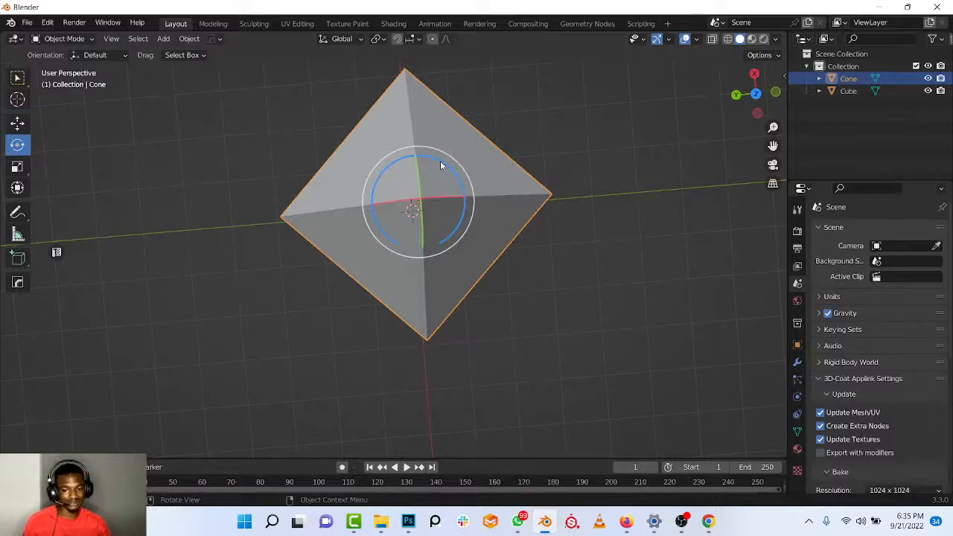
{"action": "left_click_drag", "start_coordinate": [442, 161], "coordinate": [463, 192]}
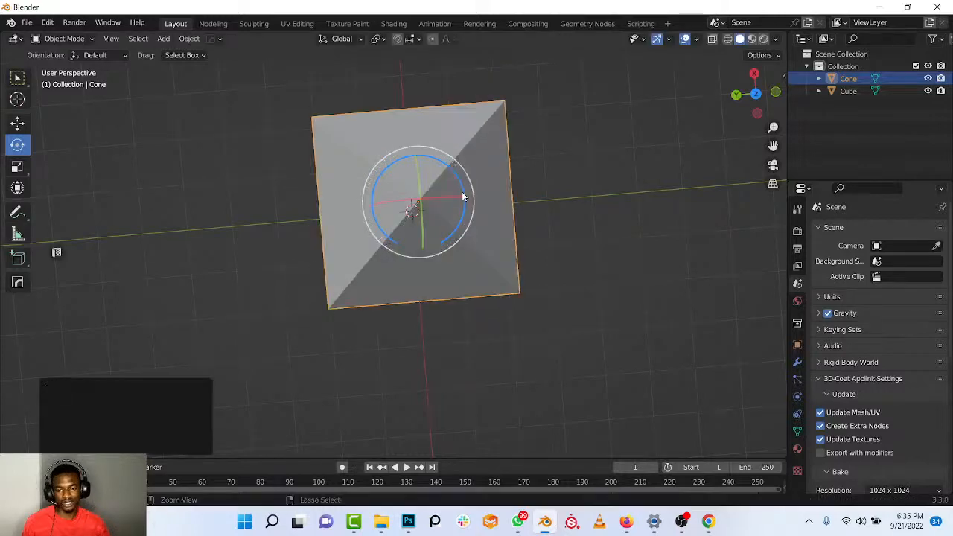
Lower the pyramid roof about 0.148 m along the Z axis with the Move tool so it meets the cube.
{"action": "middle_click_drag", "start_coordinate": [463, 223], "coordinate": [104, 184]}
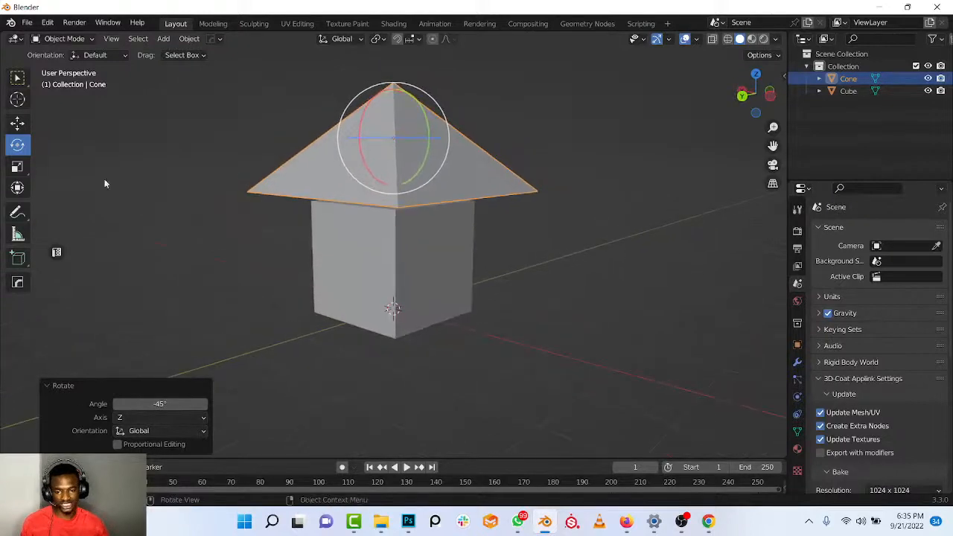
{"action": "left_click", "coordinate": [18, 123]}
{"action": "left_click_drag", "start_coordinate": [395, 90], "coordinate": [395, 78]}
Scale the pyramid roof uniformly to about 0.68 and lower it about 0.347 m along Z onto the cube.
{"action": "middle_click_drag", "start_coordinate": [563, 397], "coordinate": [514, 352]}
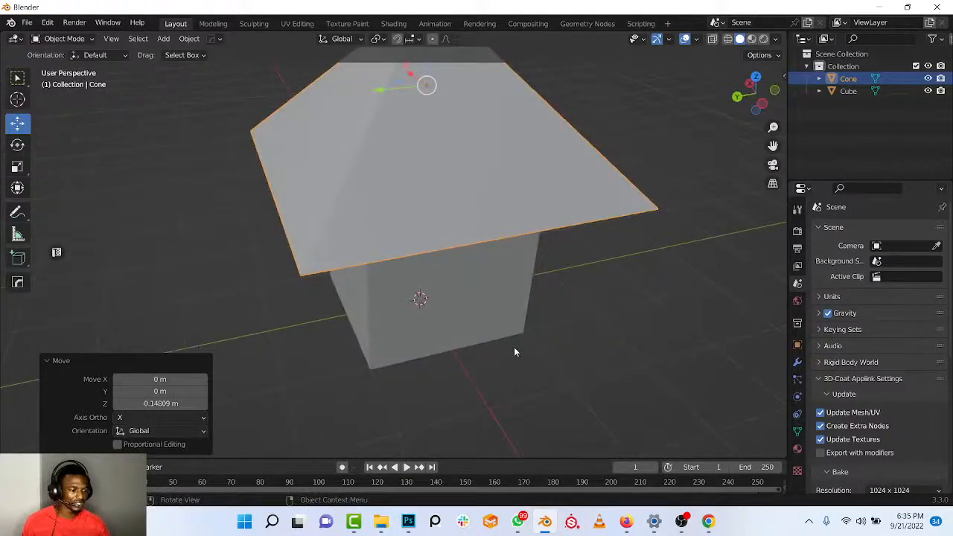
{"action": "scroll", "coordinate": [514, 351], "scroll_direction": "down", "scroll_amount": 5}
{"action": "middle_click_drag", "start_coordinate": [525, 326], "coordinate": [332, 238]}
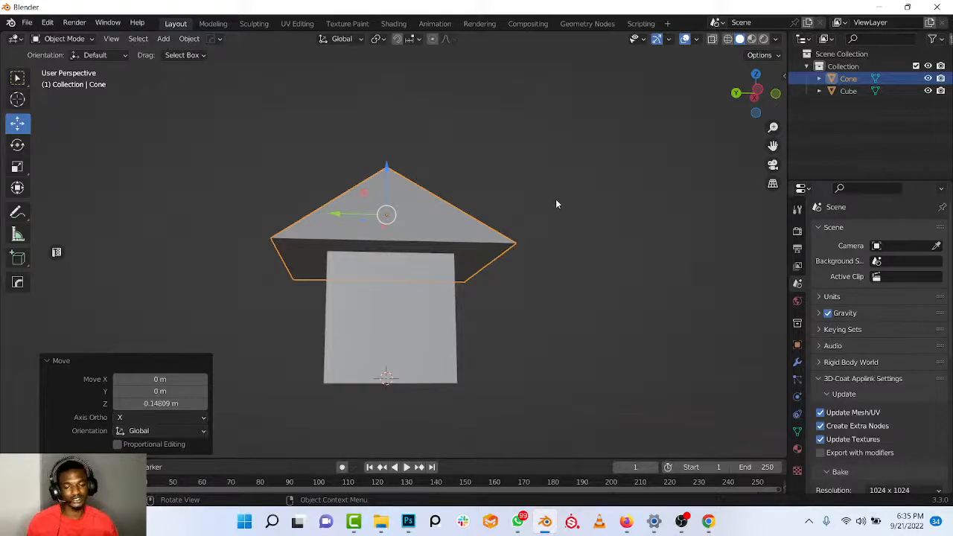
{"action": "key", "text": "s"}
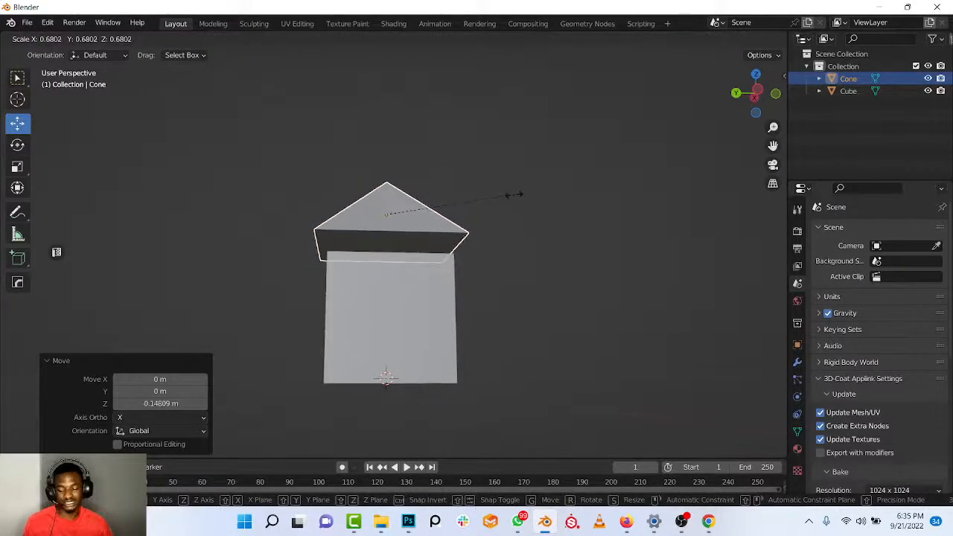
{"action": "left_click", "coordinate": [511, 195]}
{"action": "key", "text": "g"}
{"action": "key", "text": "z"}
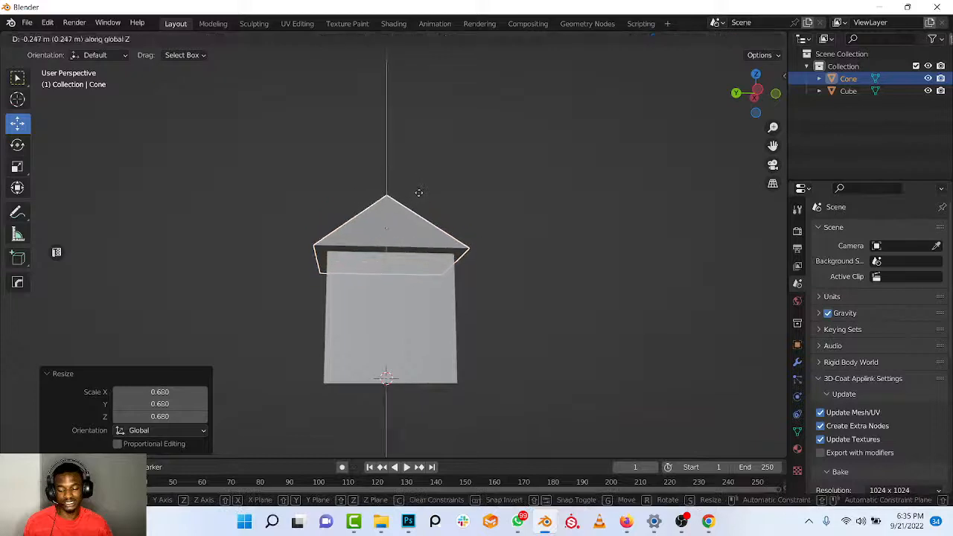
{"action": "left_click", "coordinate": [424, 218]}
{"action": "middle_click_drag", "start_coordinate": [424, 218], "coordinate": [426, 256]}
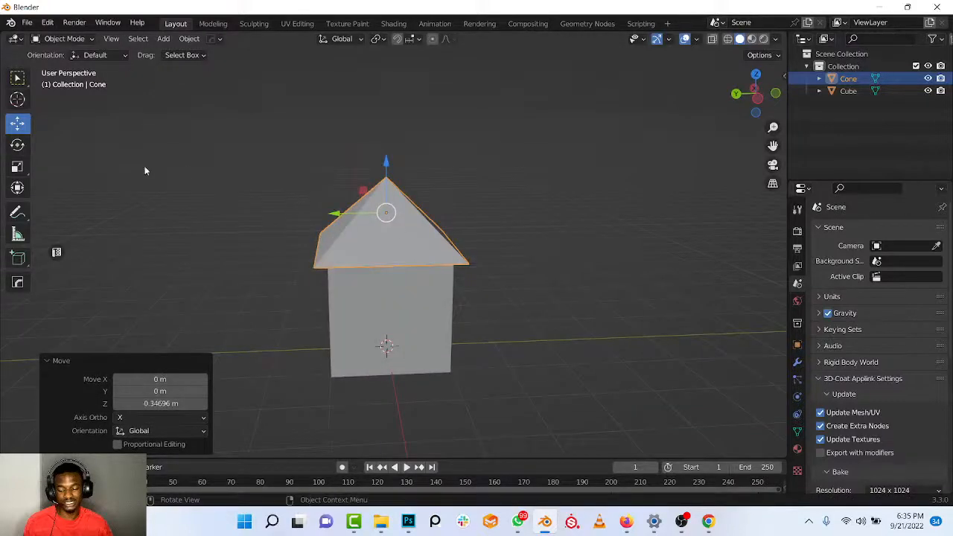
Stretch the pyramid roof taller along the Z axis only with the Scale tool.
{"action": "left_click", "coordinate": [17, 167]}
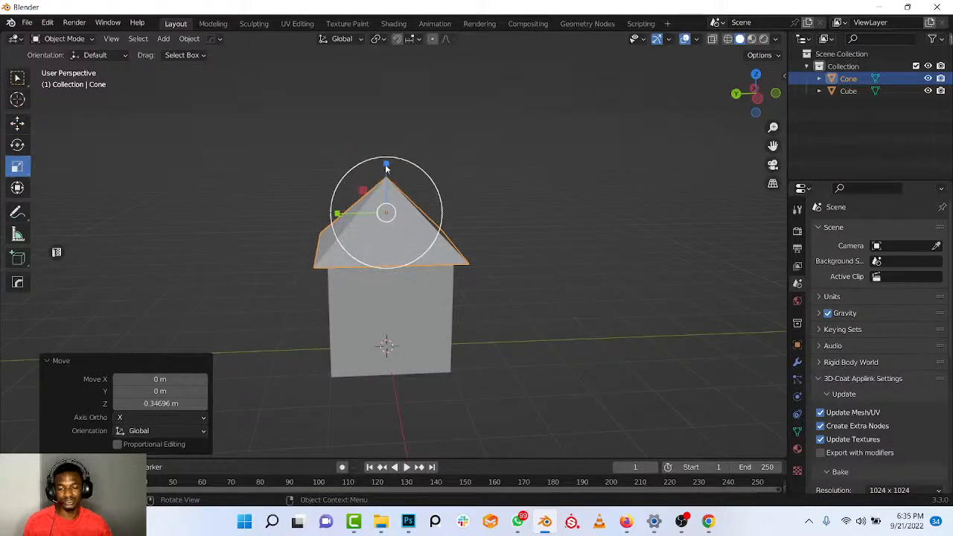
{"action": "left_click_drag", "start_coordinate": [385, 164], "coordinate": [384, 130]}
{"action": "middle_click_drag", "start_coordinate": [384, 130], "coordinate": [495, 262]}
Delete all objects in the scene, both the pyramid roof and the cube.
{"action": "scroll", "coordinate": [495, 262], "scroll_direction": "up", "scroll_amount": 2}
{"action": "key", "text": "a"}
{"action": "key", "text": "x"}
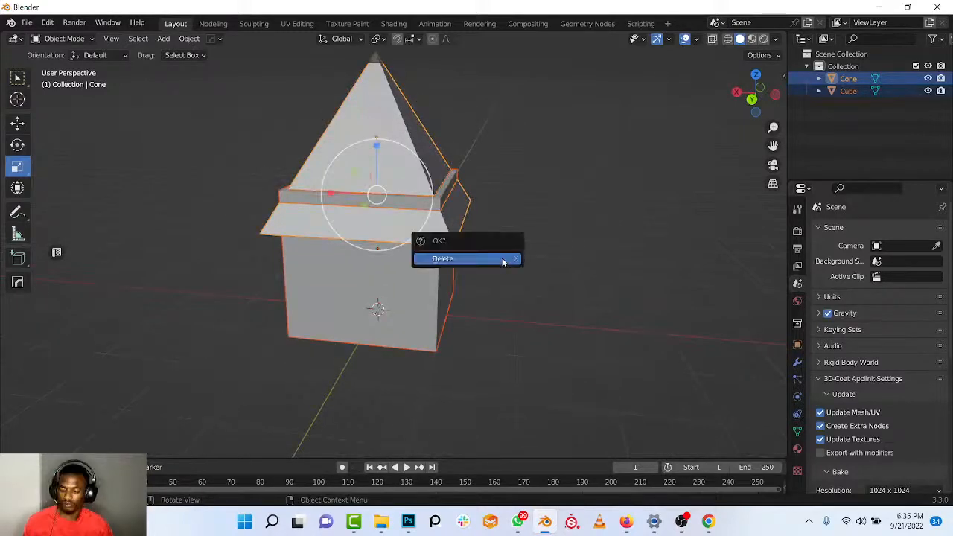
{"action": "left_click", "coordinate": [502, 258]}
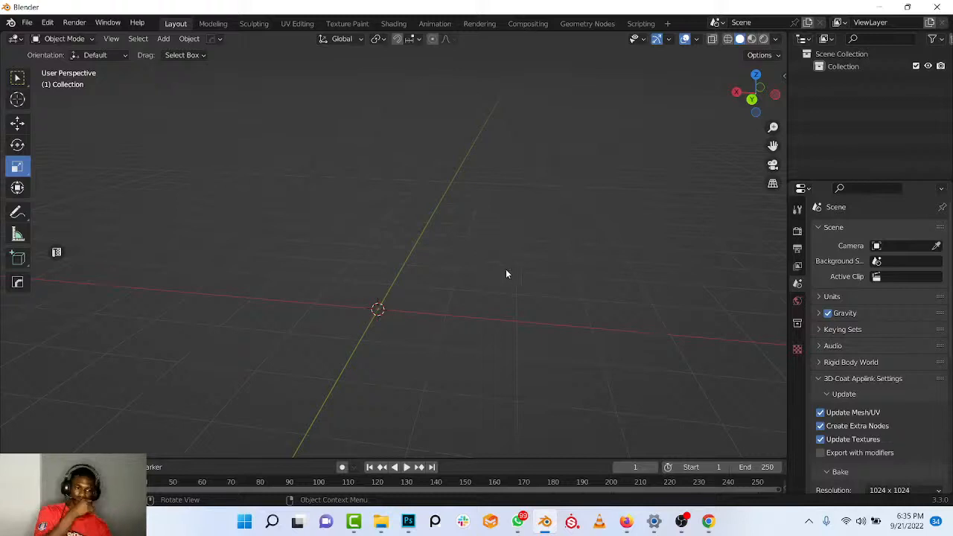
{"action": "middle_click_drag", "start_coordinate": [547, 285], "coordinate": [472, 279]}
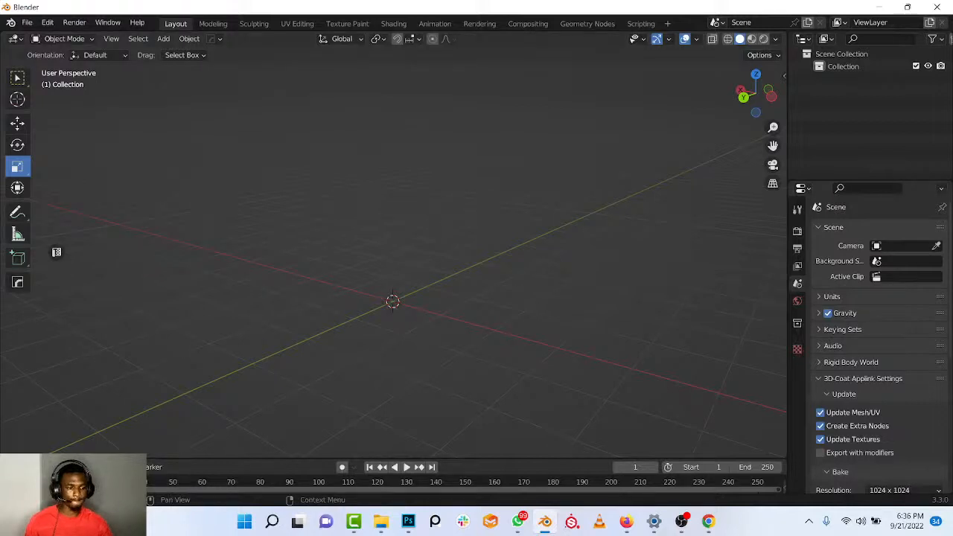
{"action": "key", "text": "alt+Tab"}
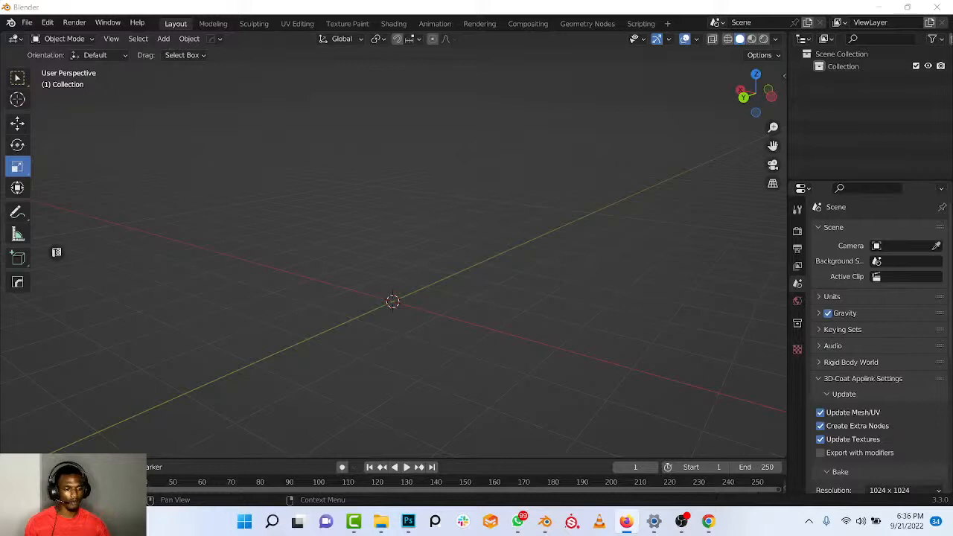
{"action": "mouse_move", "coordinate": [475, 292]}
{"action": "middle_mouse_down"}
{"action": "mouse_move", "coordinate": [543, 294]}
{"action": "mouse_move", "coordinate": [487, 284]}
{"action": "mouse_move", "coordinate": [428, 319]}
{"action": "mouse_move", "coordinate": [499, 284]}
{"action": "mouse_move", "coordinate": [492, 299]}
{"action": "middle_mouse_up"}
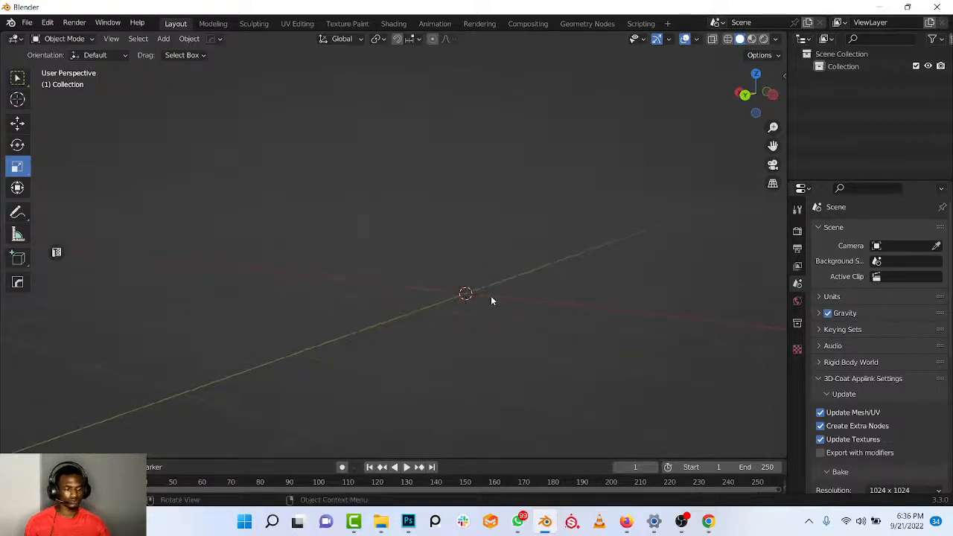
{"action": "middle_click_drag", "start_coordinate": [660, 322], "coordinate": [648, 320]}
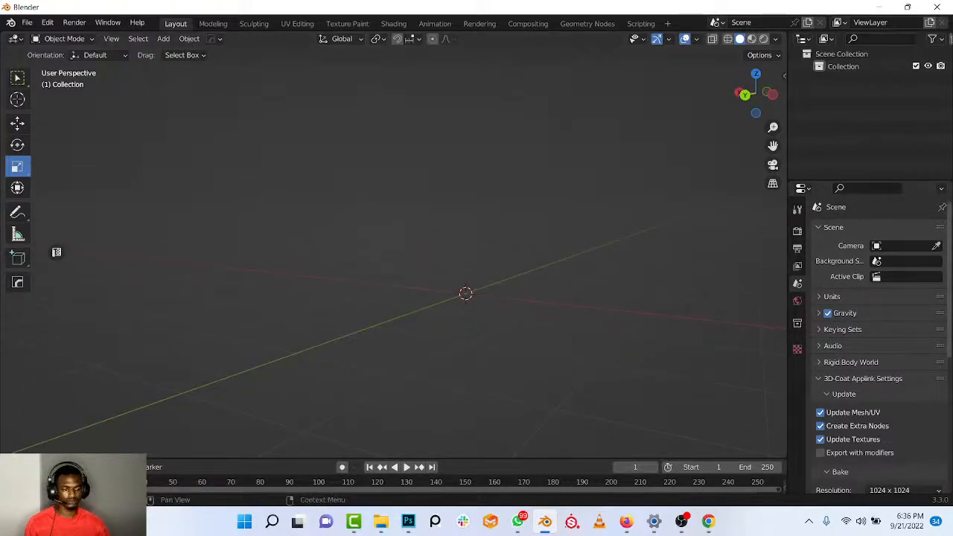